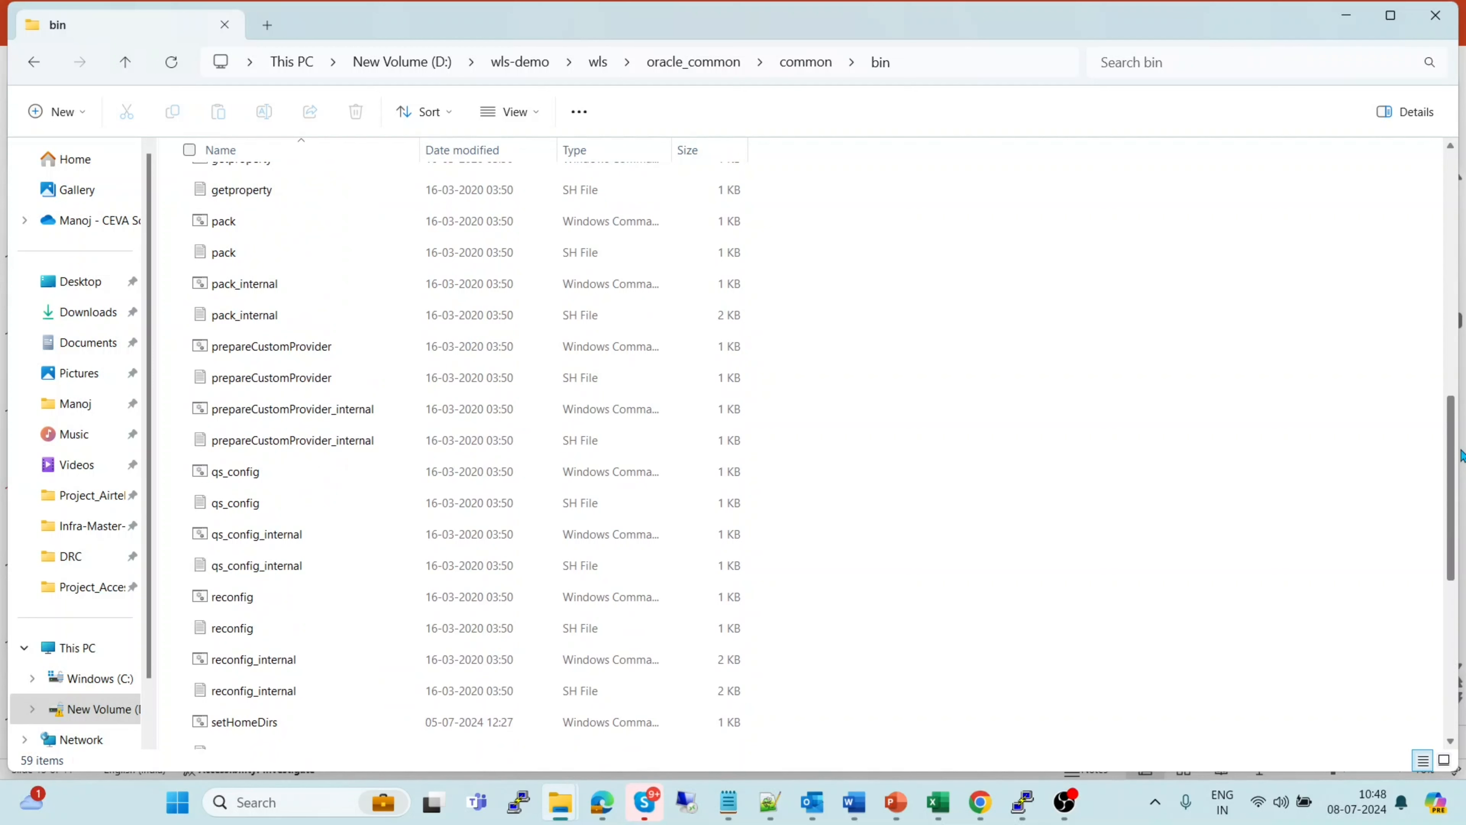
# Open a Command Prompt window beside the oracle_common\common\bin folder holding config.cmd
pyautogui.moveTo(1462, 456); pyautogui.dragTo(1459, 195)
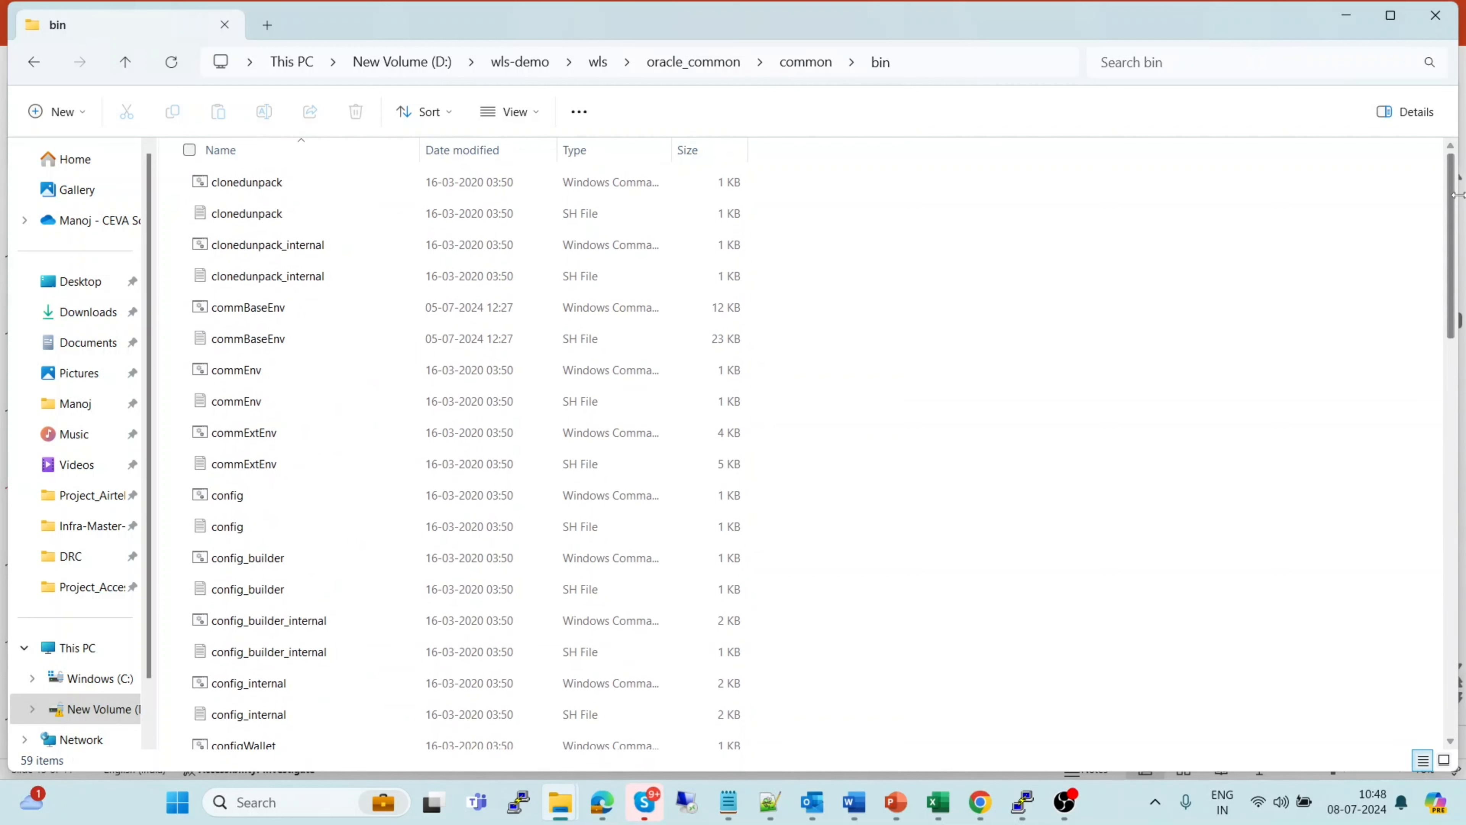
pyautogui.click(232, 496)
pyautogui.doubleClick(232, 496)
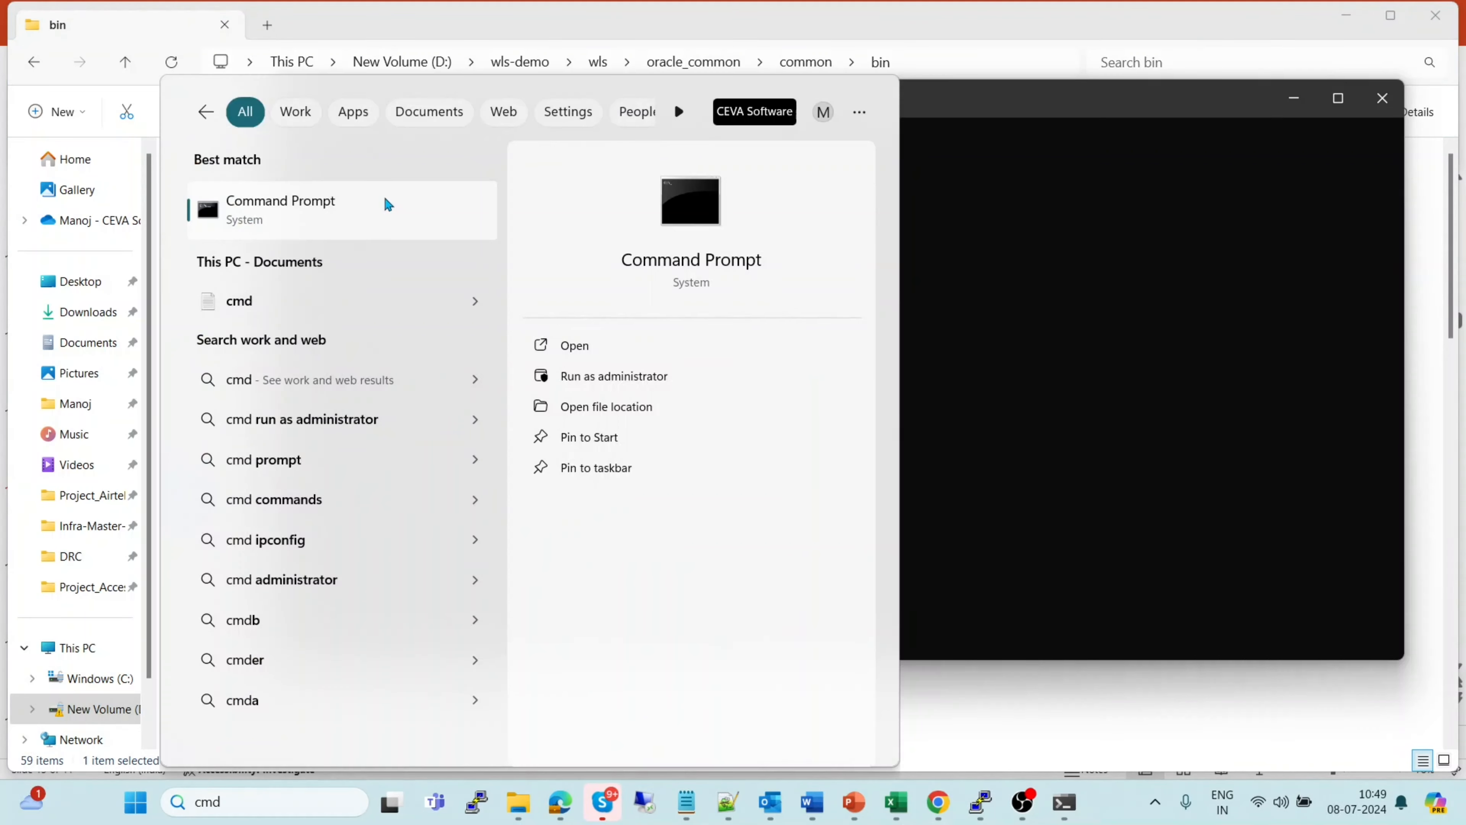
pyautogui.click(384, 197)
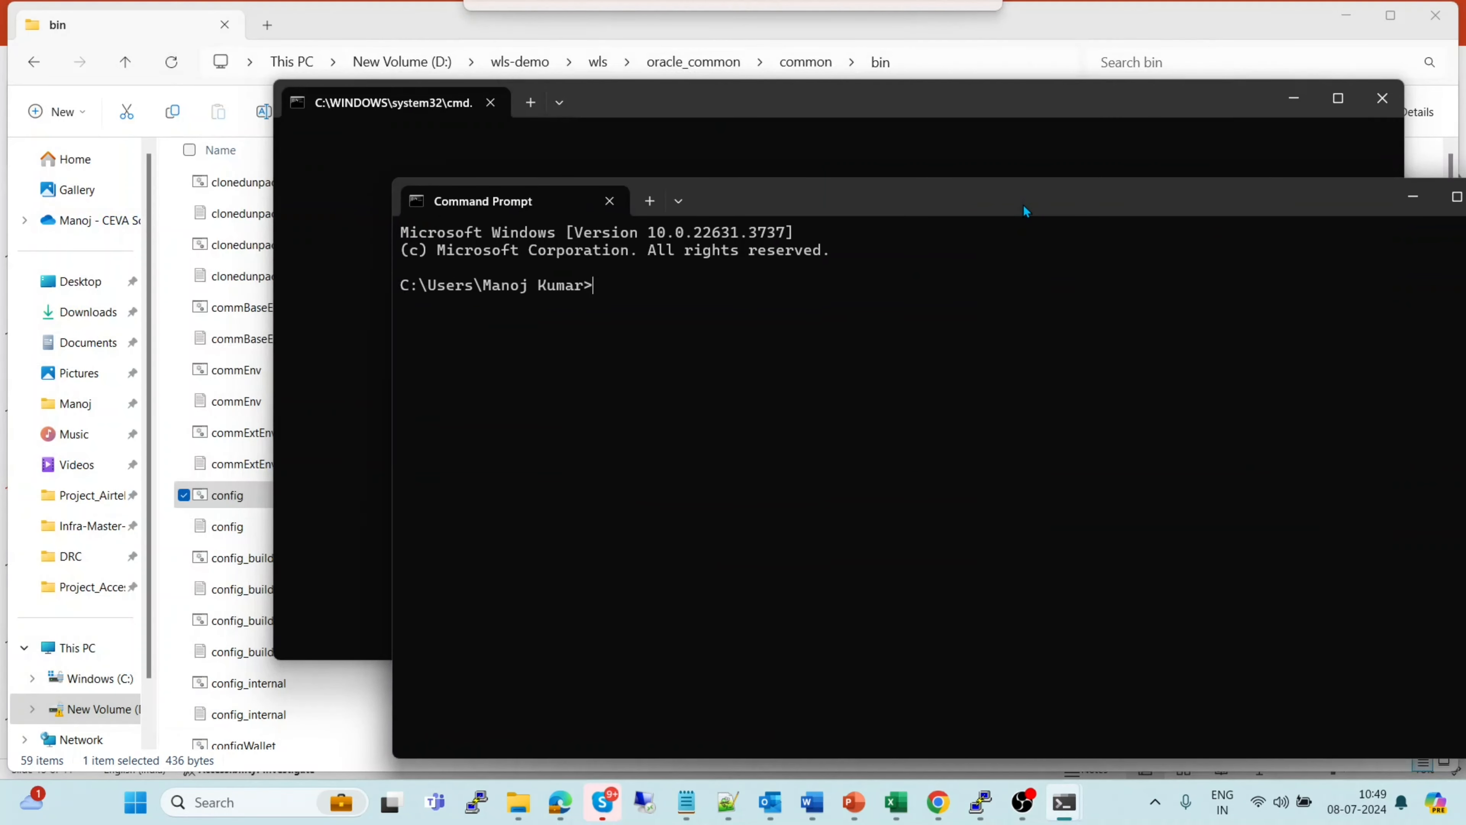
pyautogui.moveTo(1023, 205); pyautogui.dragTo(1037, 113)
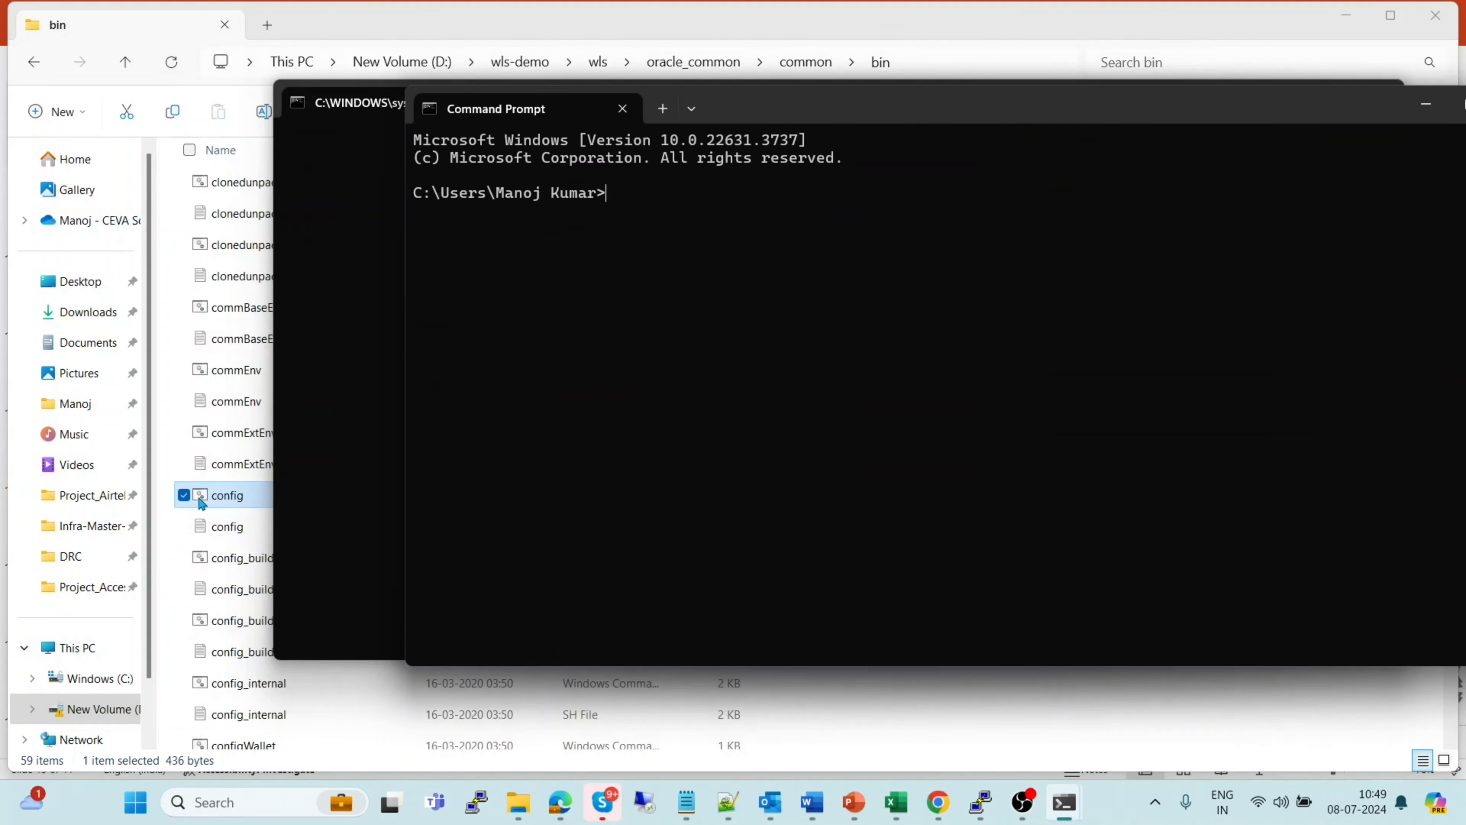
# Run config.cmd from its full path and close the extra empty Command Prompt window
pyautogui.moveTo(200, 503); pyautogui.dragTo(690, 386)
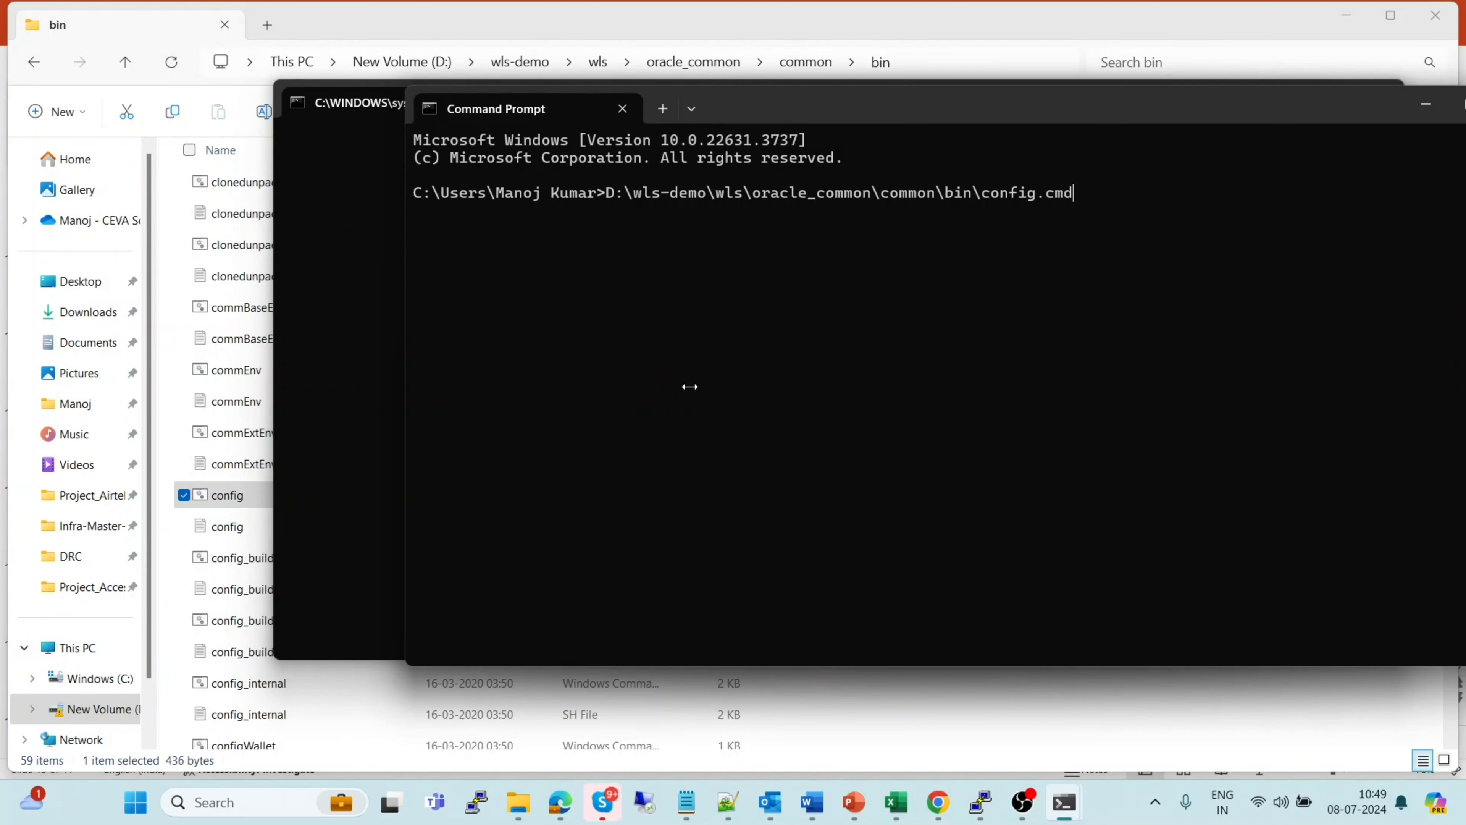
pyautogui.press('Return')
pyautogui.moveTo(1045, 111); pyautogui.dragTo(1002, 198)
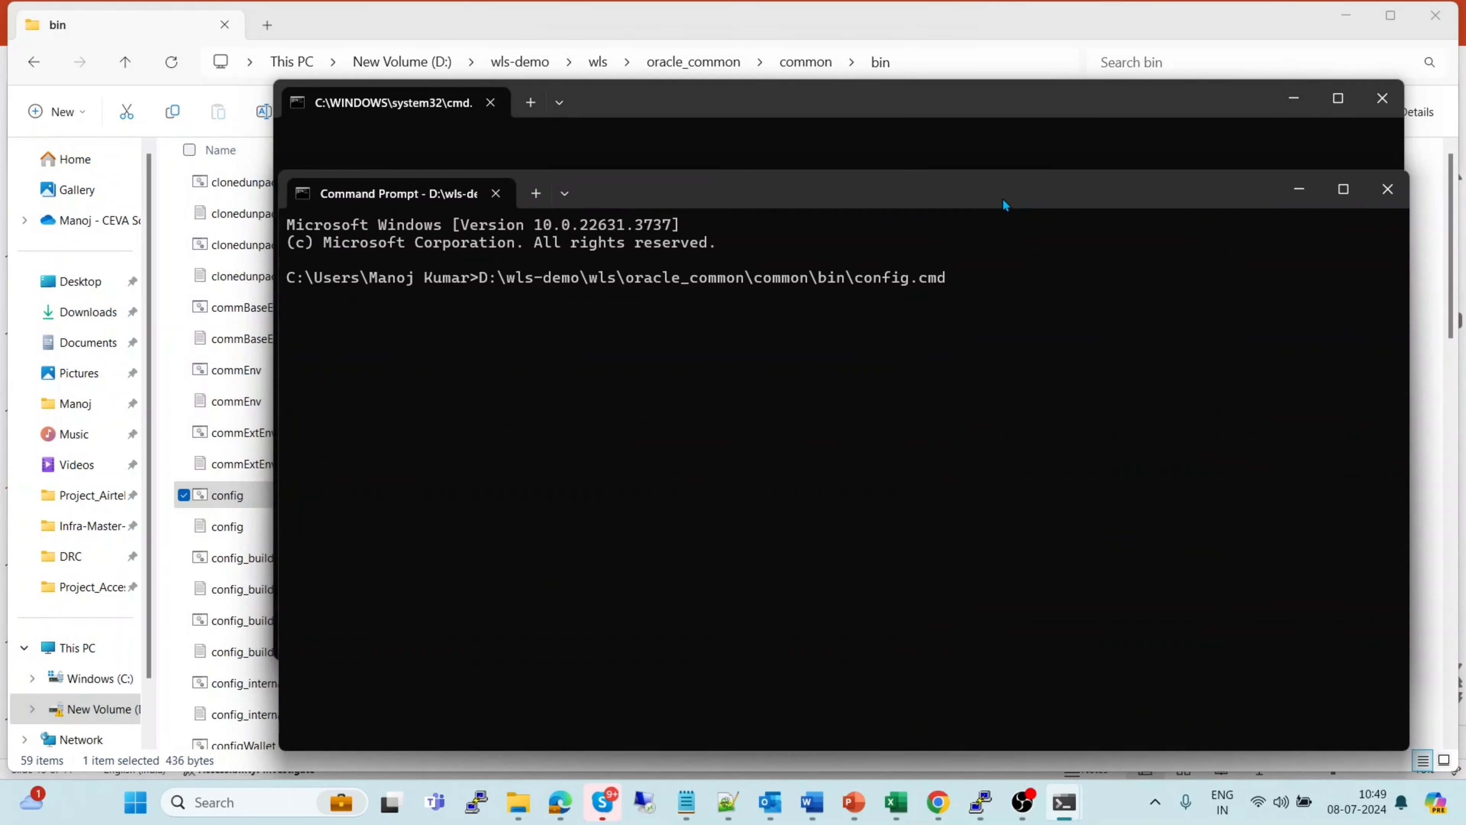
pyautogui.click(1393, 107)
pyautogui.moveTo(1097, 191); pyautogui.dragTo(1046, 81)
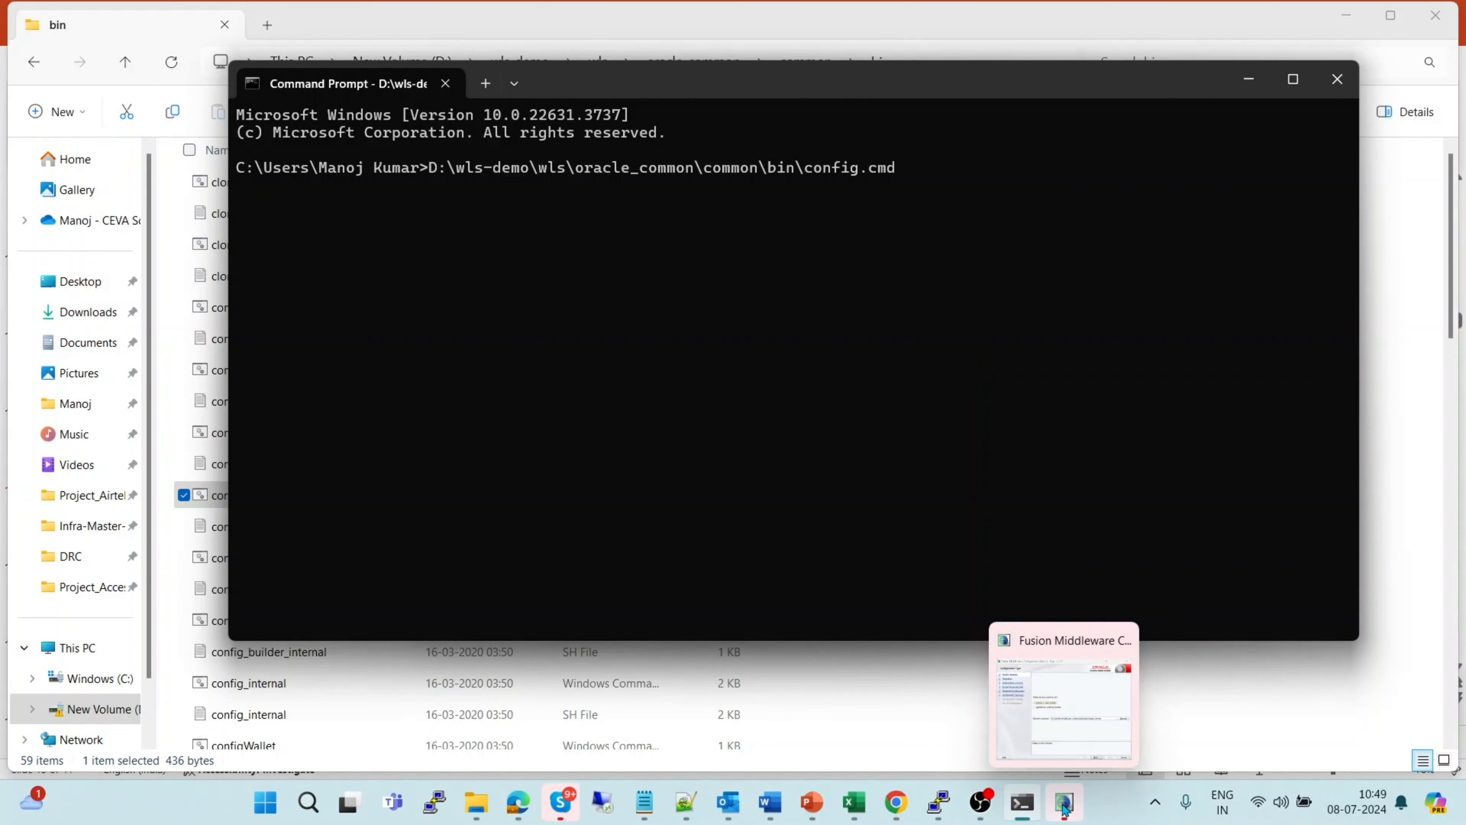
# Keep 'Create a new domain' at the ...\domains\base_domain location and advance to Templates
pyautogui.click(1077, 707)
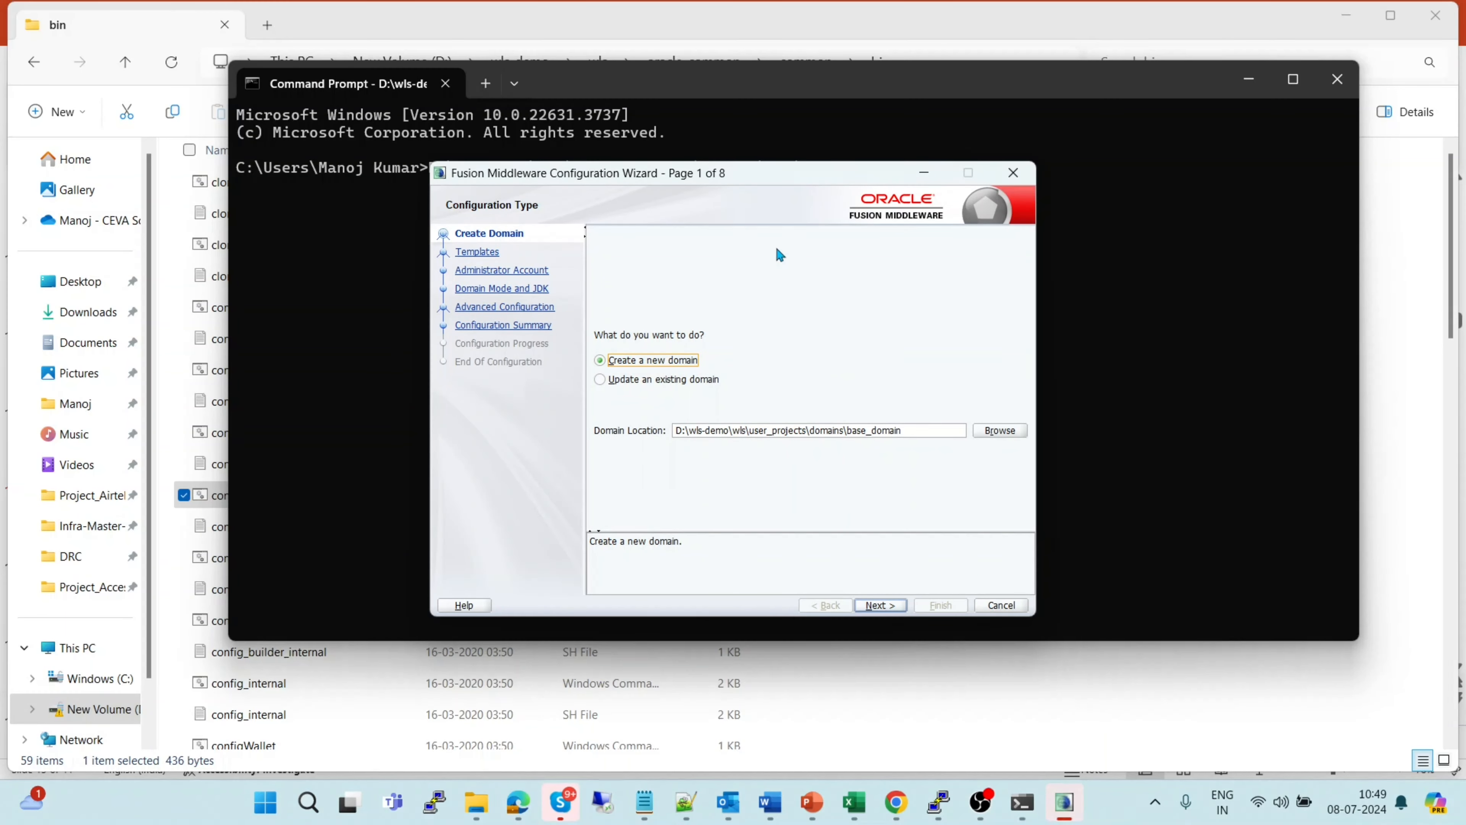
pyautogui.moveTo(754, 173); pyautogui.dragTo(767, 206)
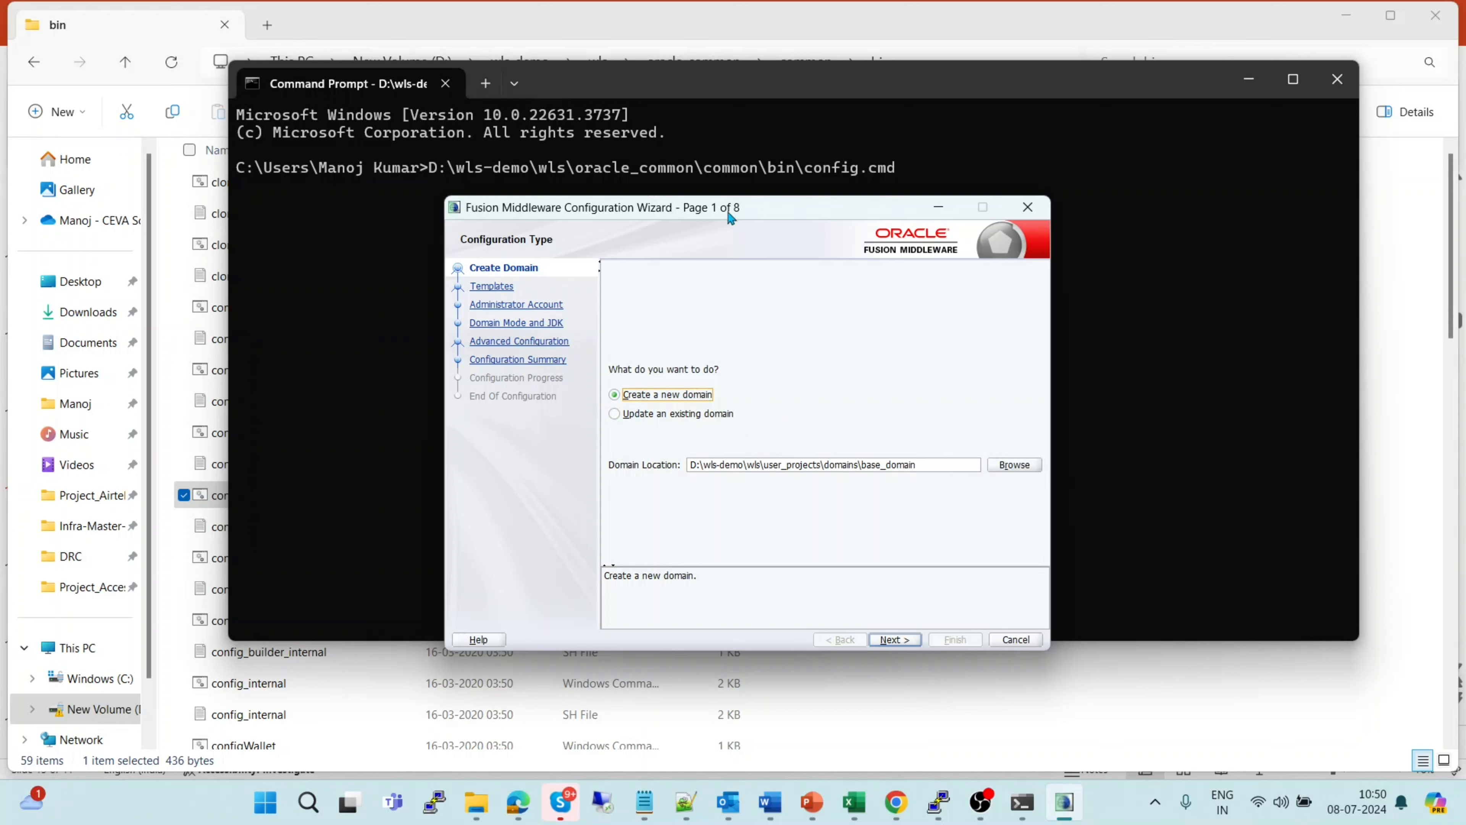
pyautogui.moveTo(737, 216); pyautogui.dragTo(739, 183)
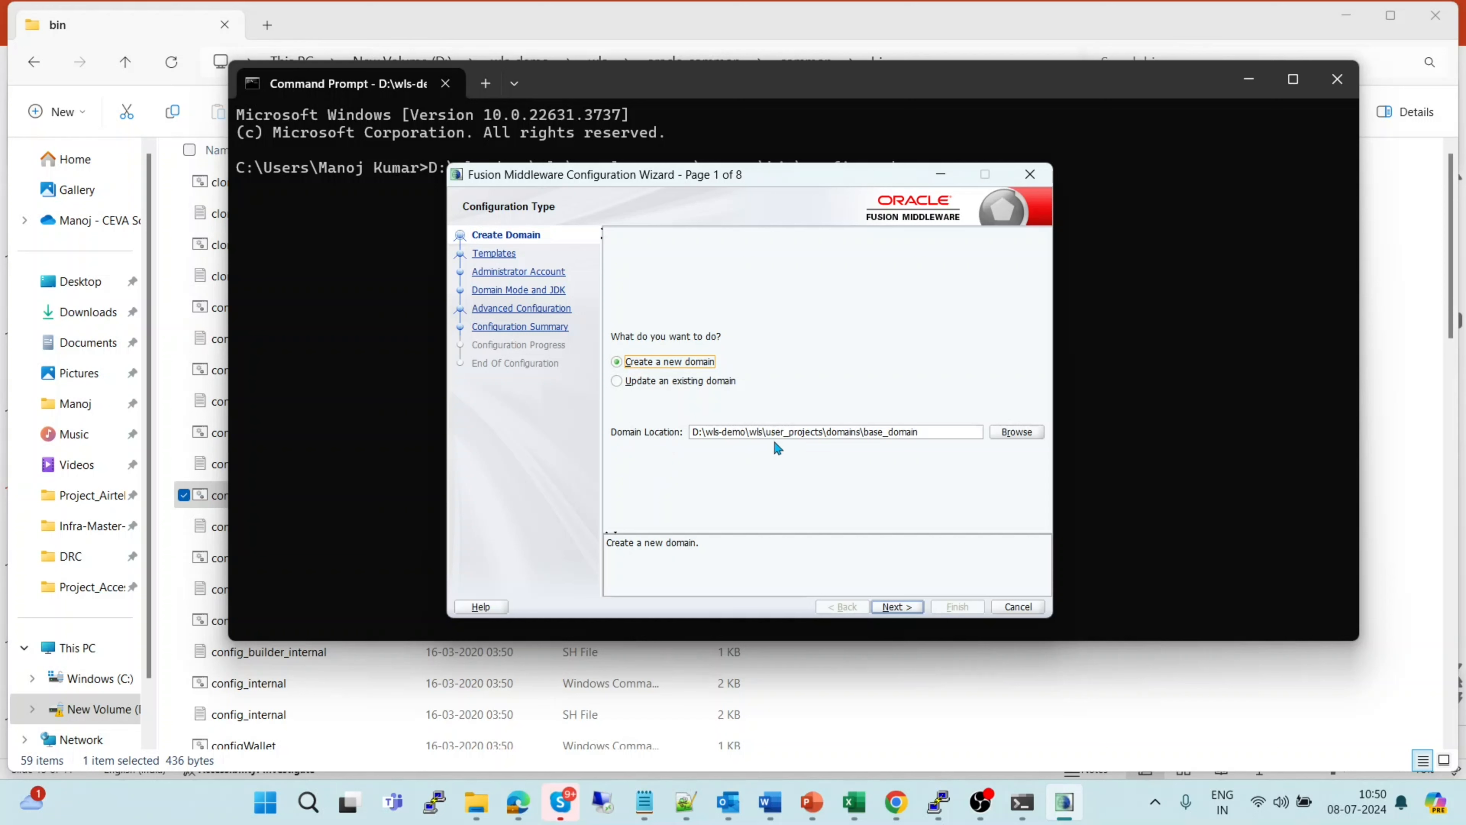
pyautogui.click(928, 430)
pyautogui.click(894, 608)
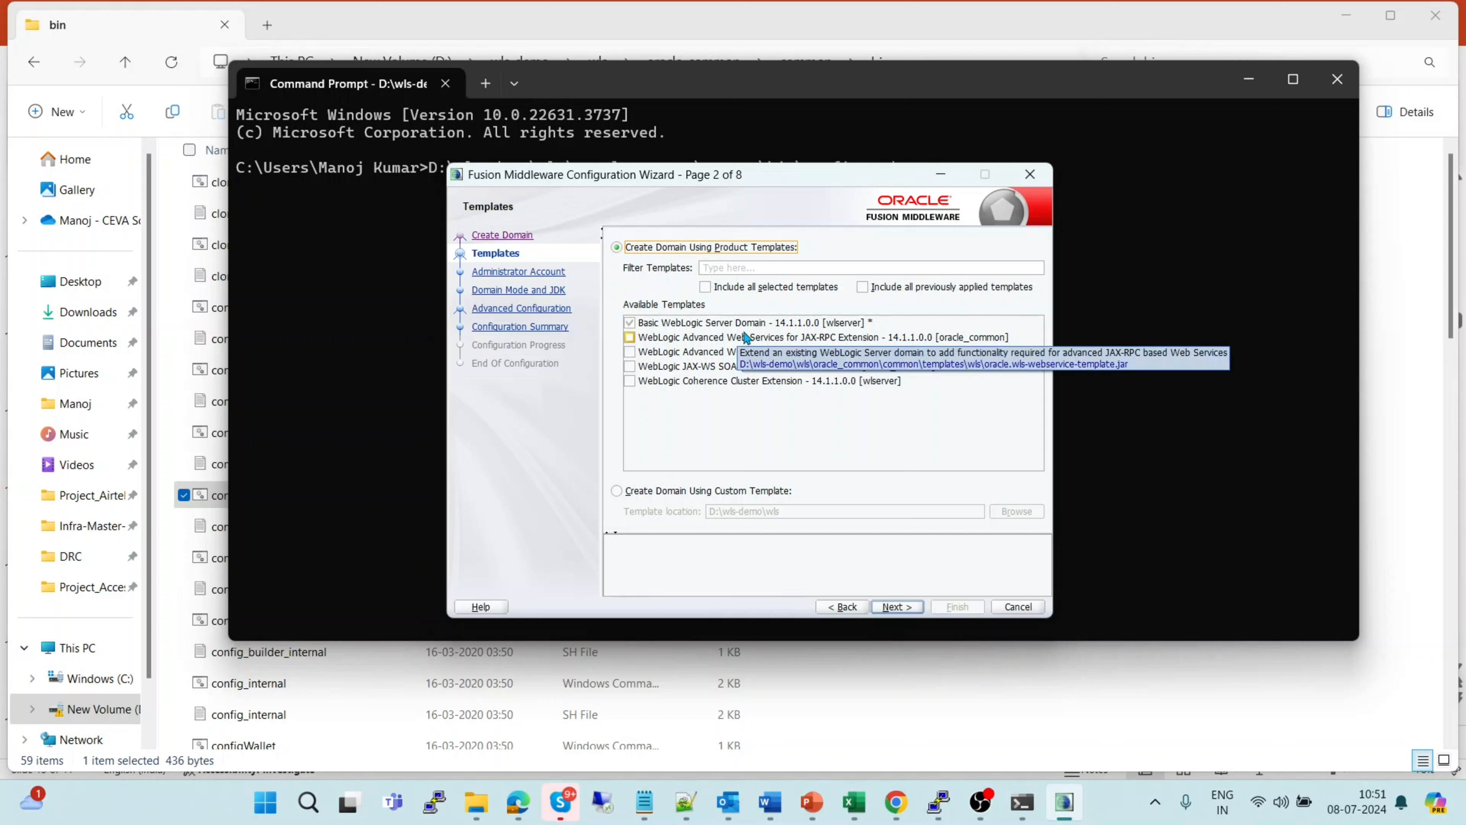
# Accept the Basic WebLogic Server Domain template, then enter and confirm the weblogic administrator password
pyautogui.click(898, 607)
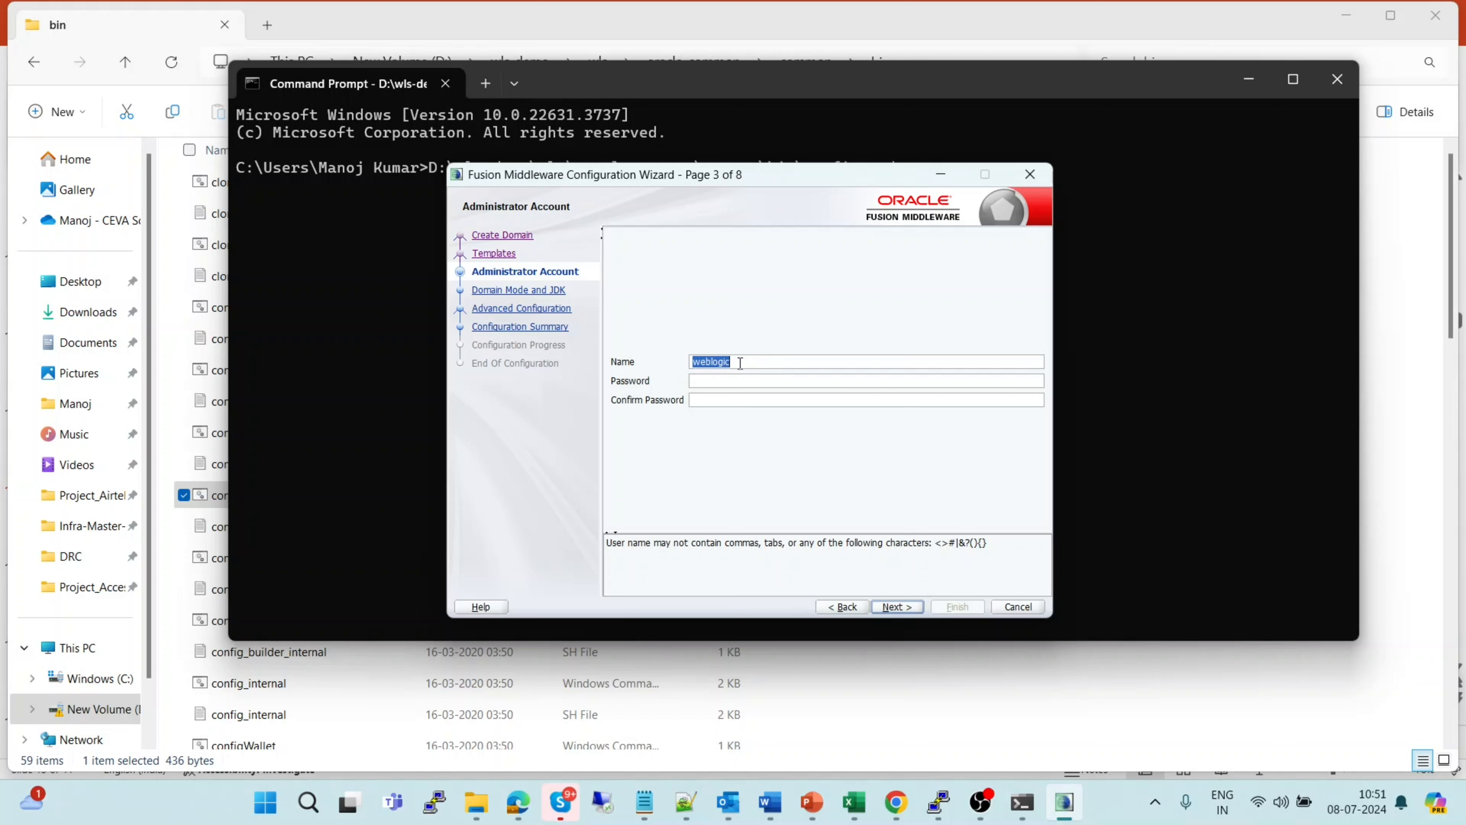
pyautogui.click(715, 380)
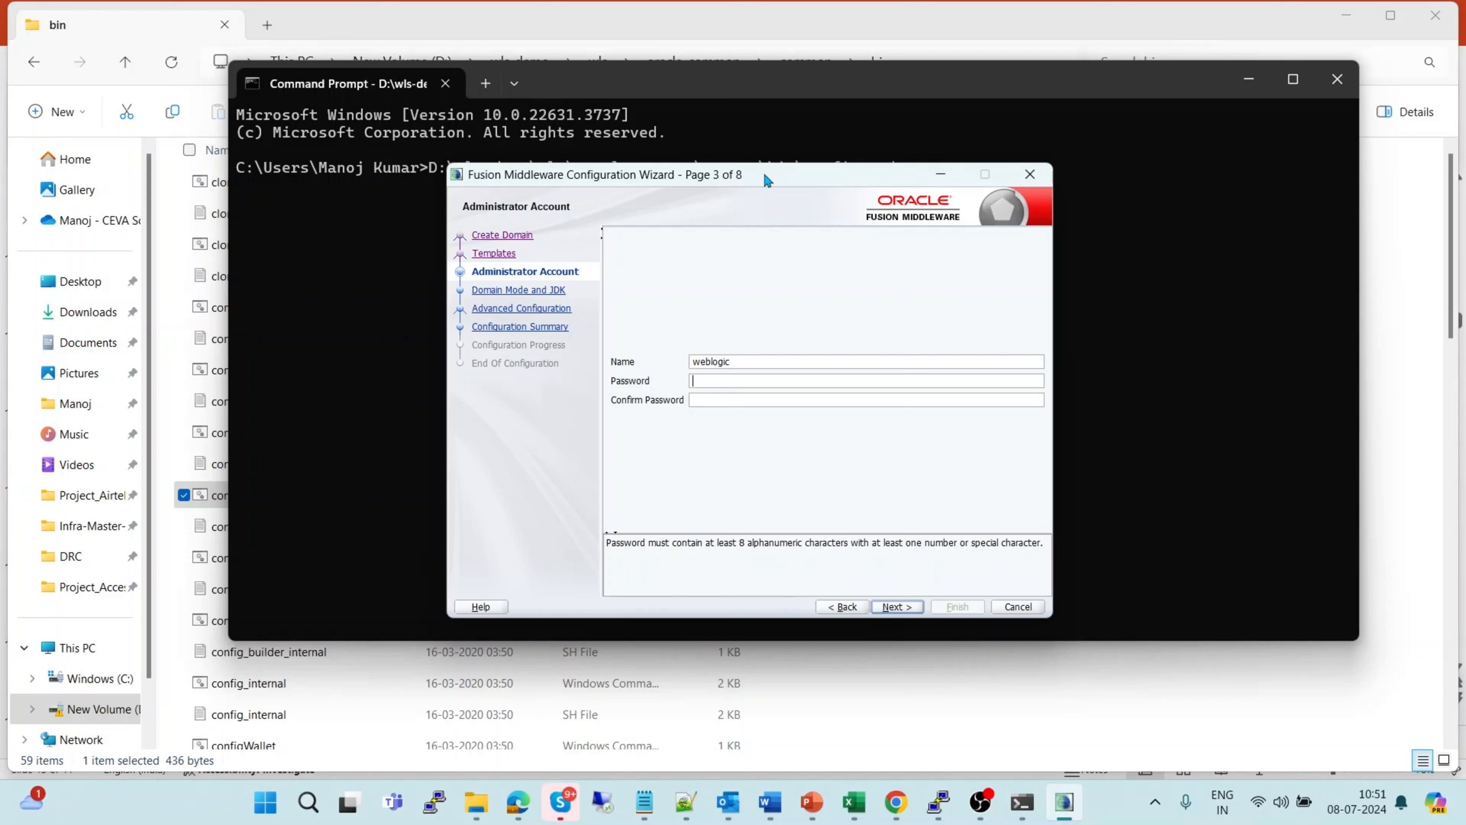
pyautogui.moveTo(764, 172); pyautogui.dragTo(795, 172)
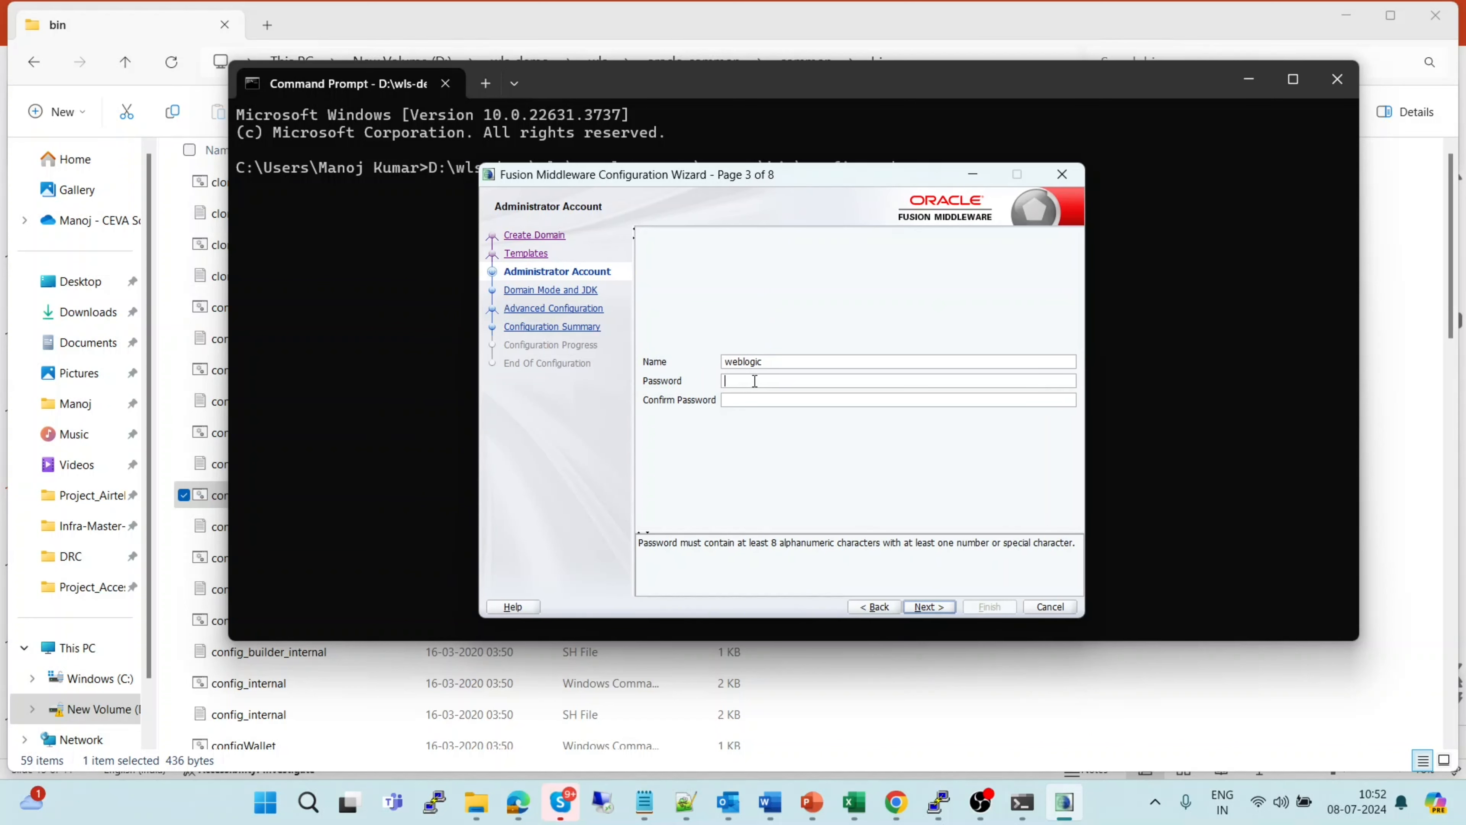
pyautogui.write('welcome1')
pyautogui.press('Tab')
pyautogui.write('welcome1')
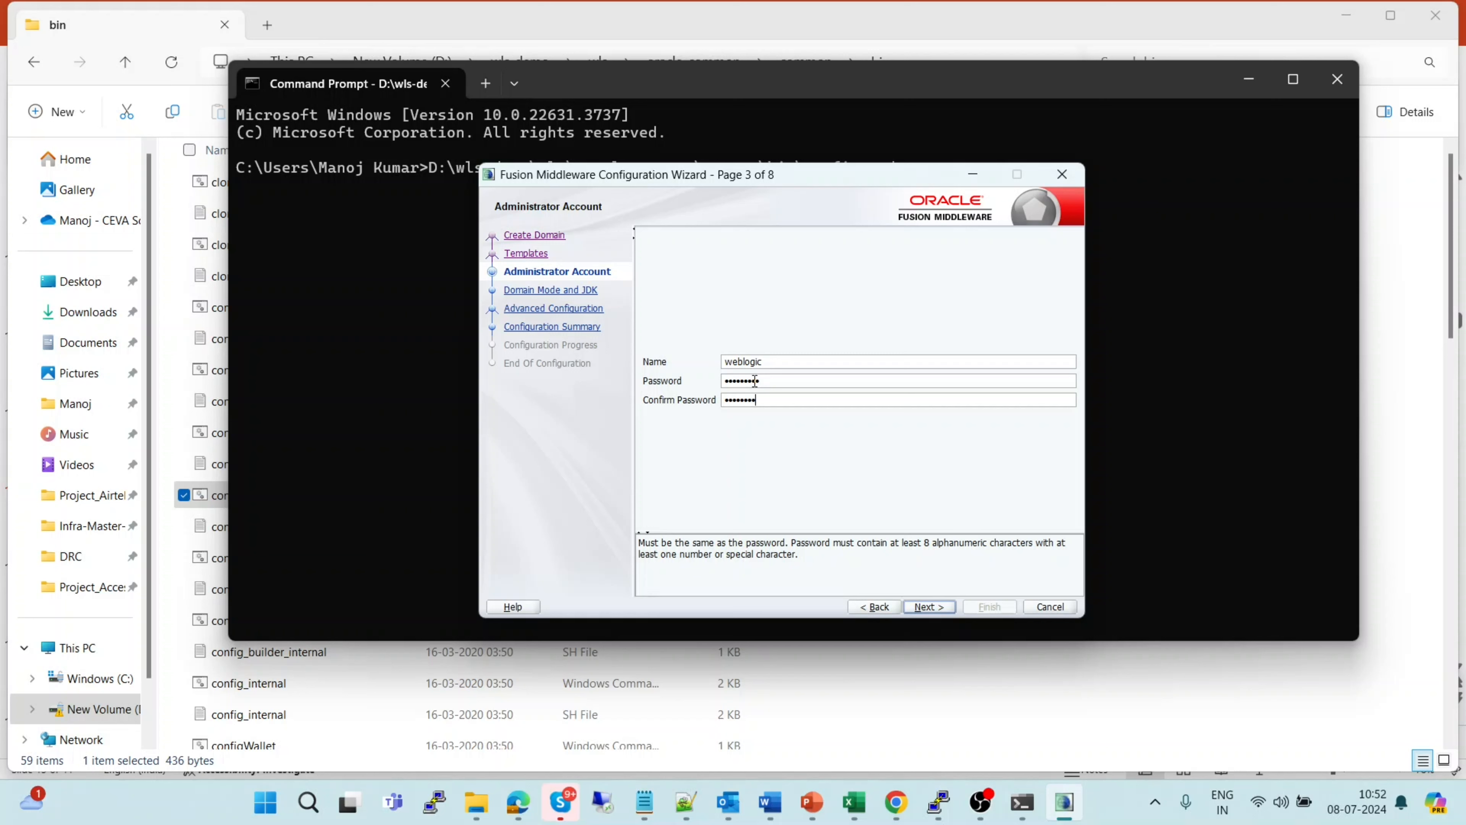
# Choose Production domain mode with the Oracle HotSpot 1.8.0_202 JDK and continue to Advanced Configuration
pyautogui.click(941, 608)
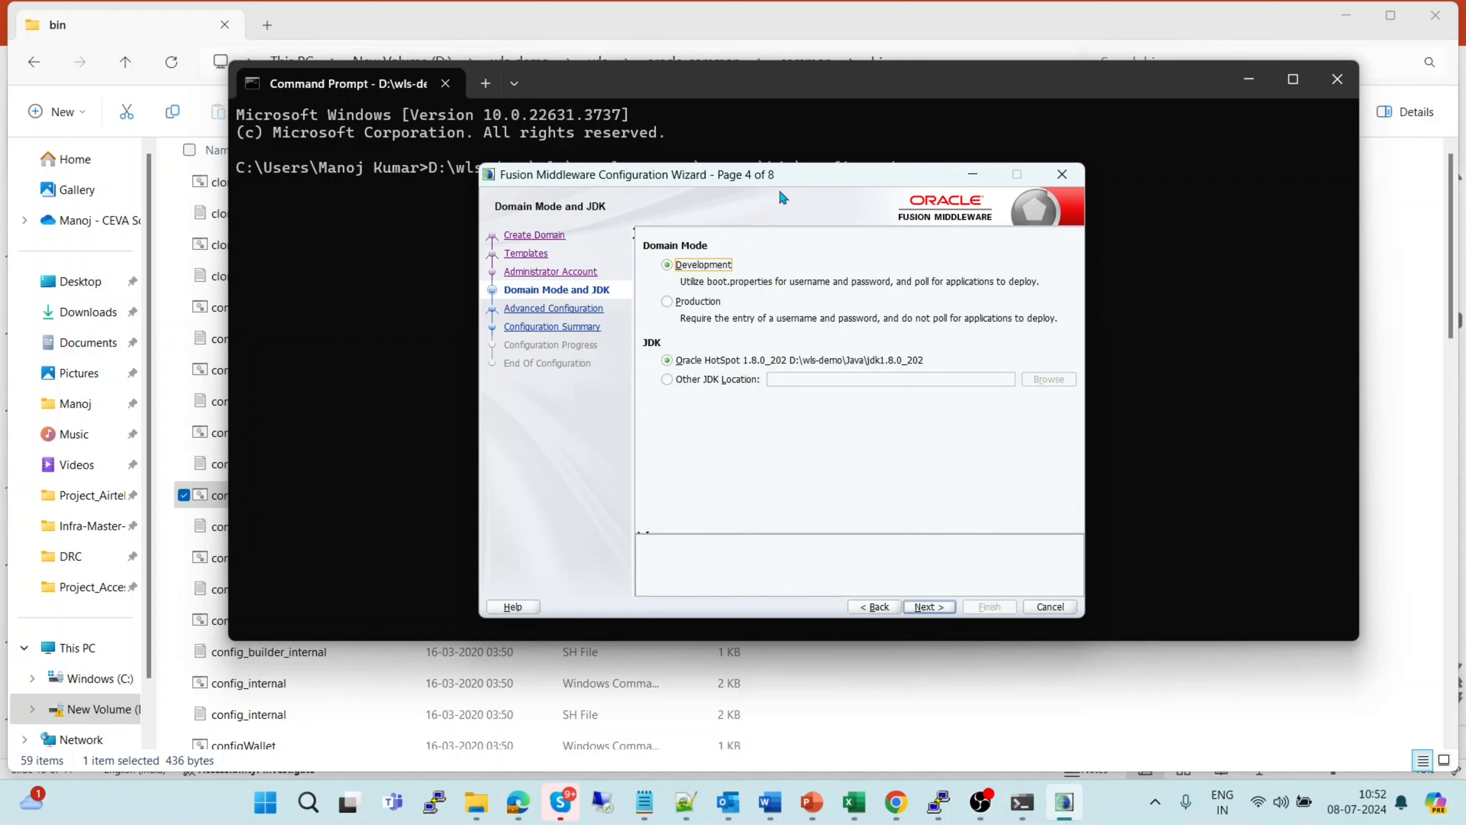
pyautogui.moveTo(782, 178); pyautogui.dragTo(850, 132)
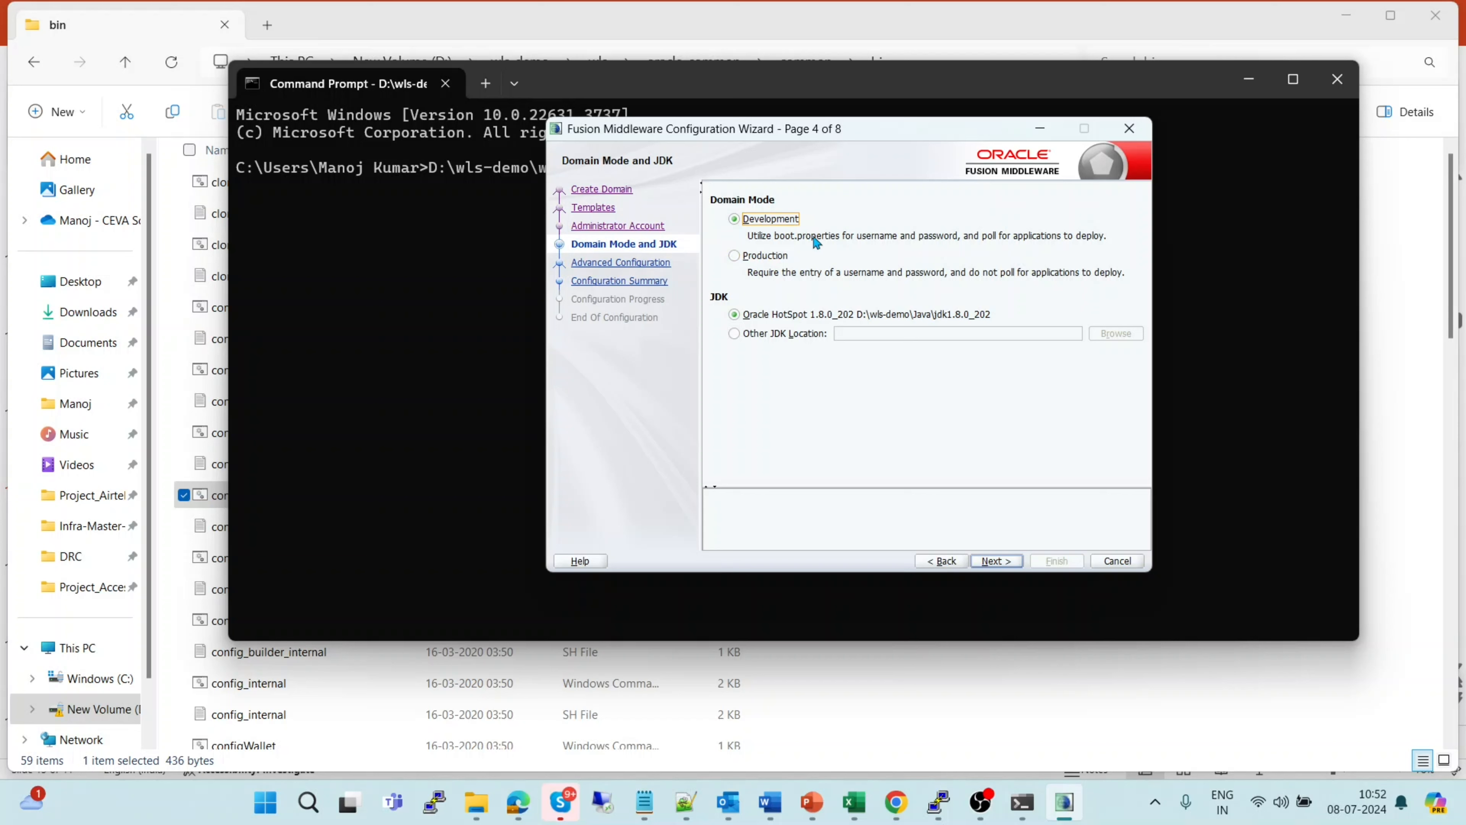
pyautogui.click(735, 256)
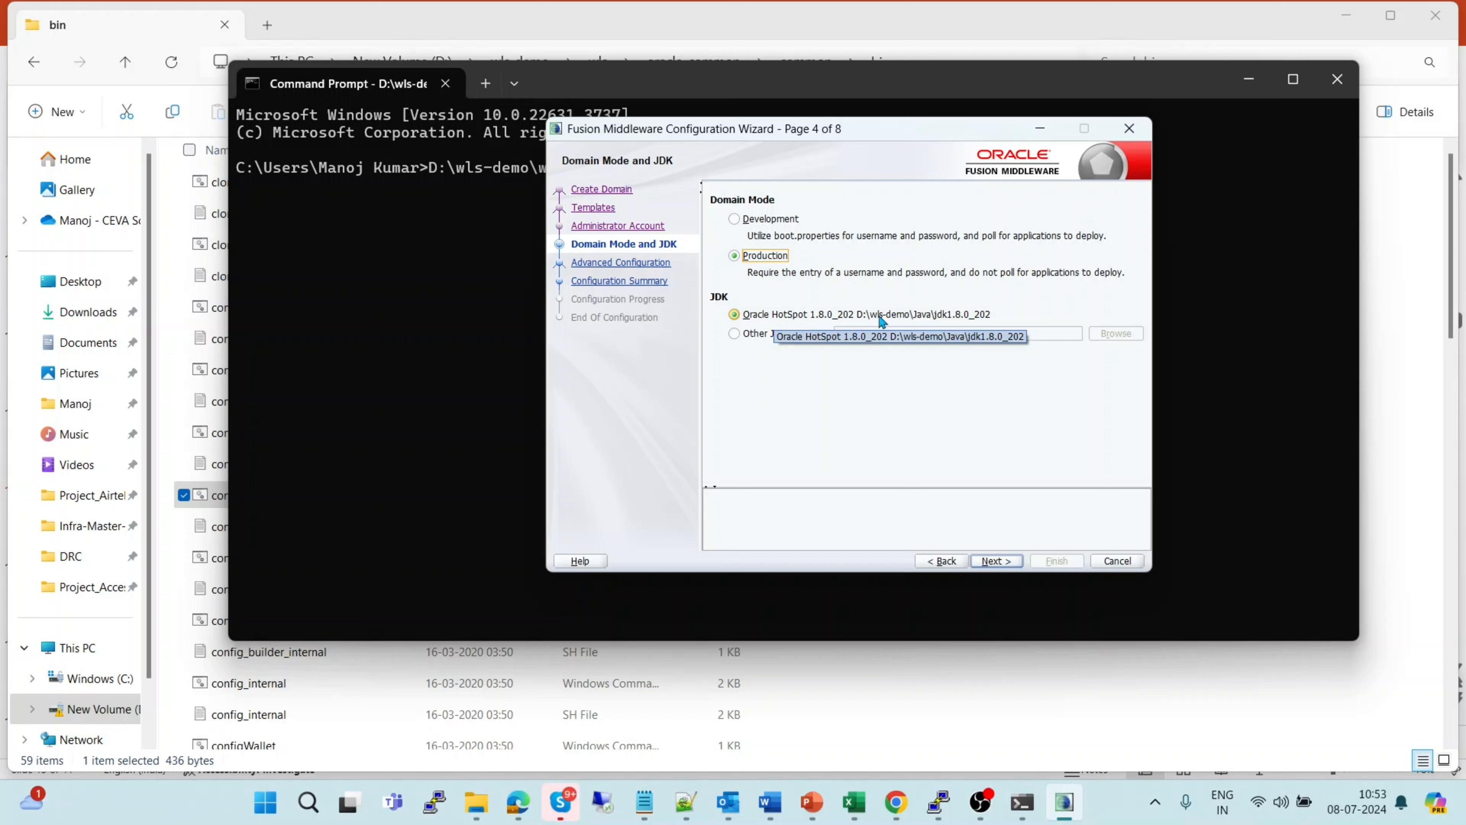
pyautogui.click(997, 562)
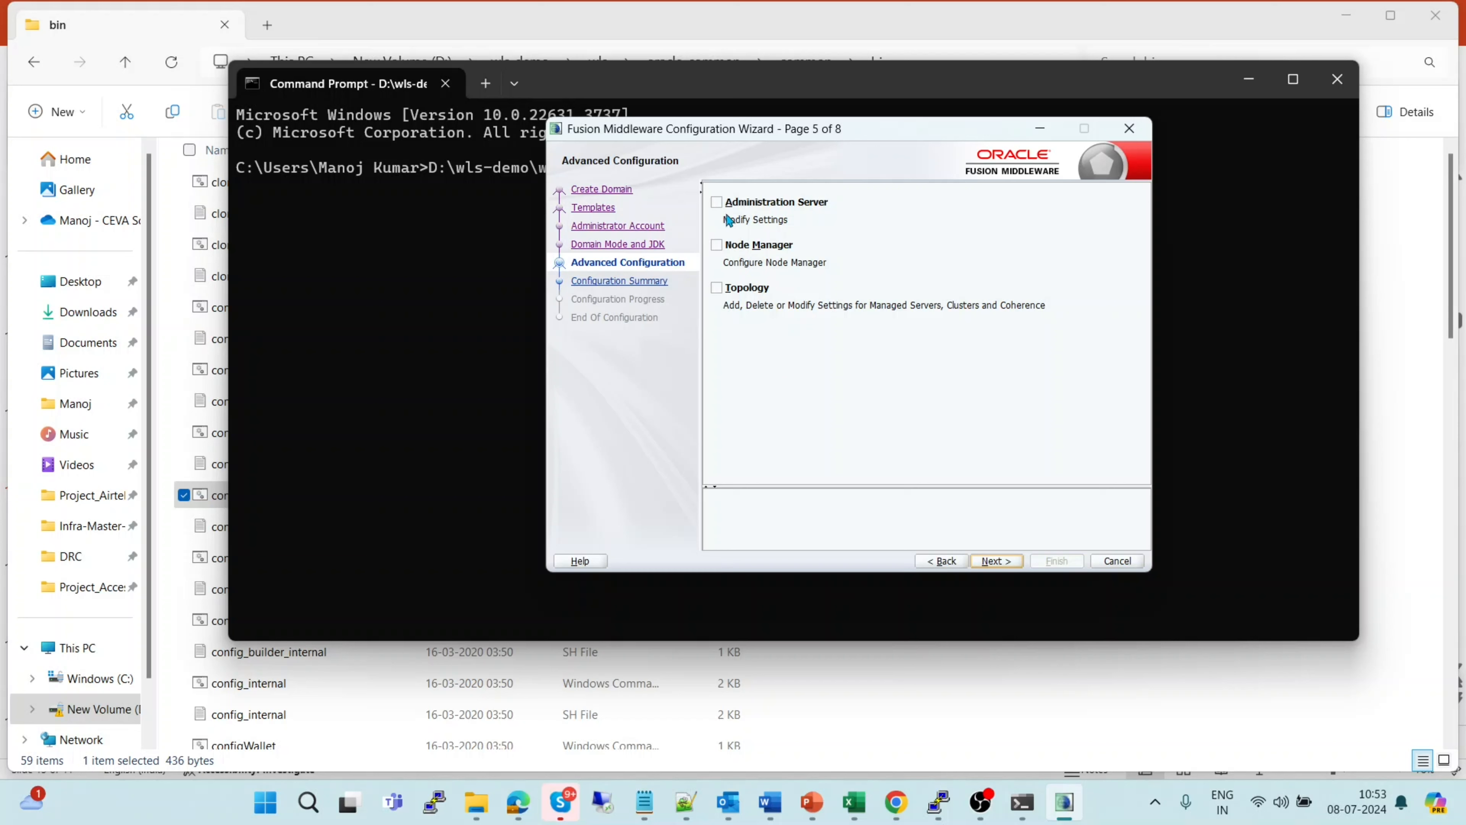
# Tick Administration Server and Node Manager under Advanced Configuration, then go to Administration Server settings
pyautogui.click(717, 202)
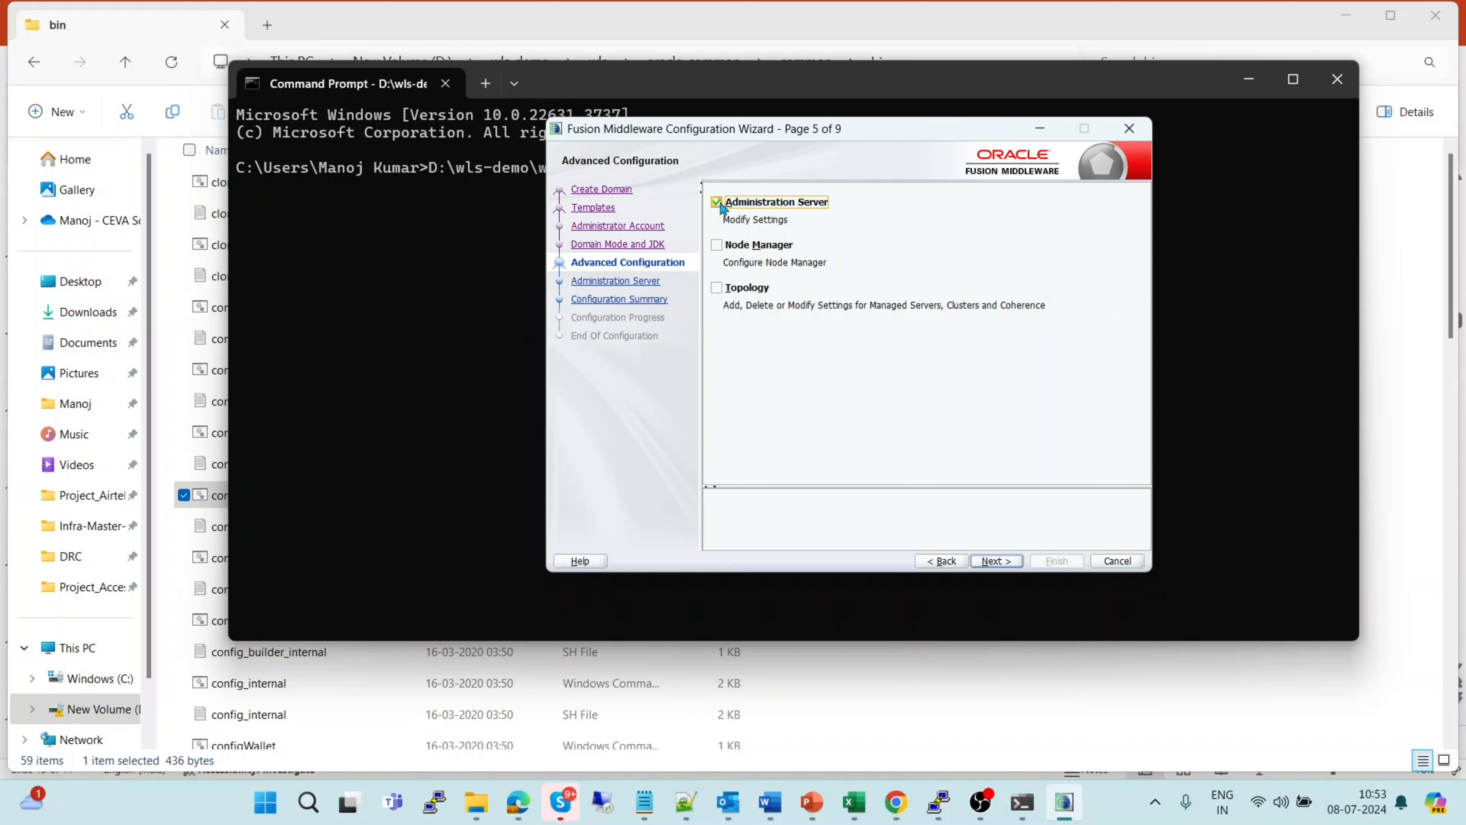
pyautogui.click(717, 245)
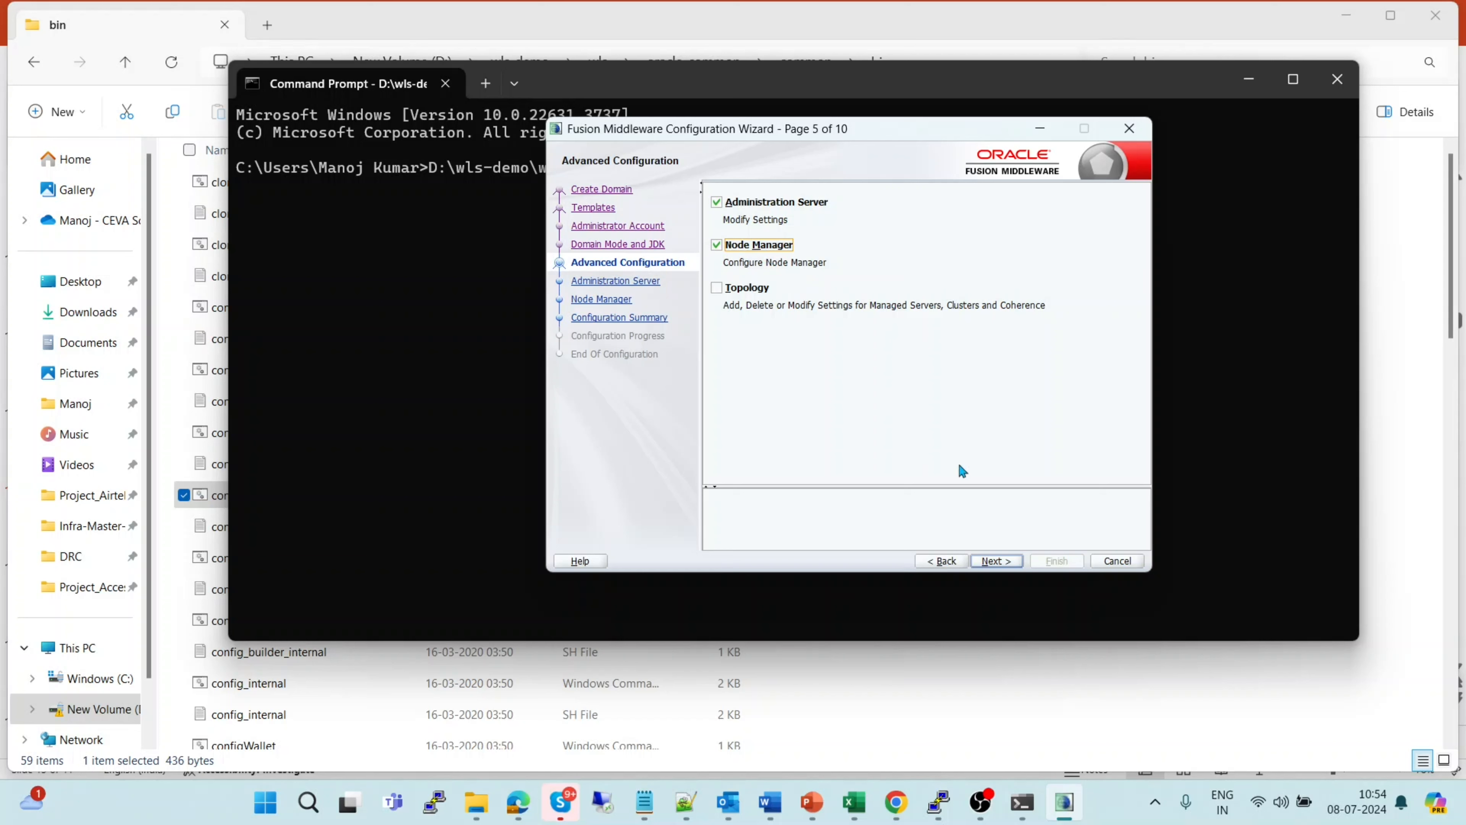
pyautogui.click(993, 561)
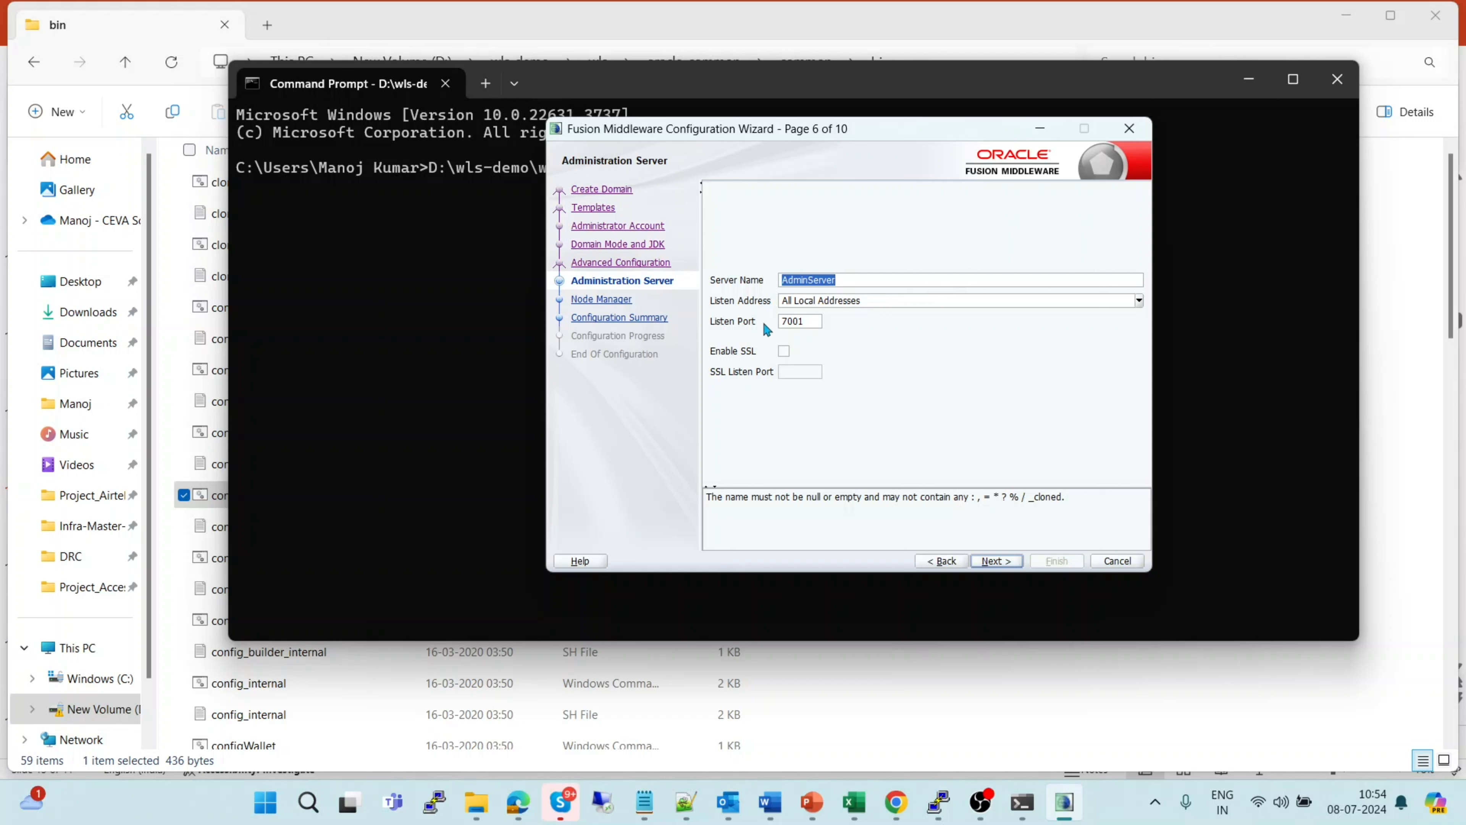
# Leave AdminServer on All Local Addresses with listen port 7001 and continue to Node Manager
pyautogui.click(810, 320)
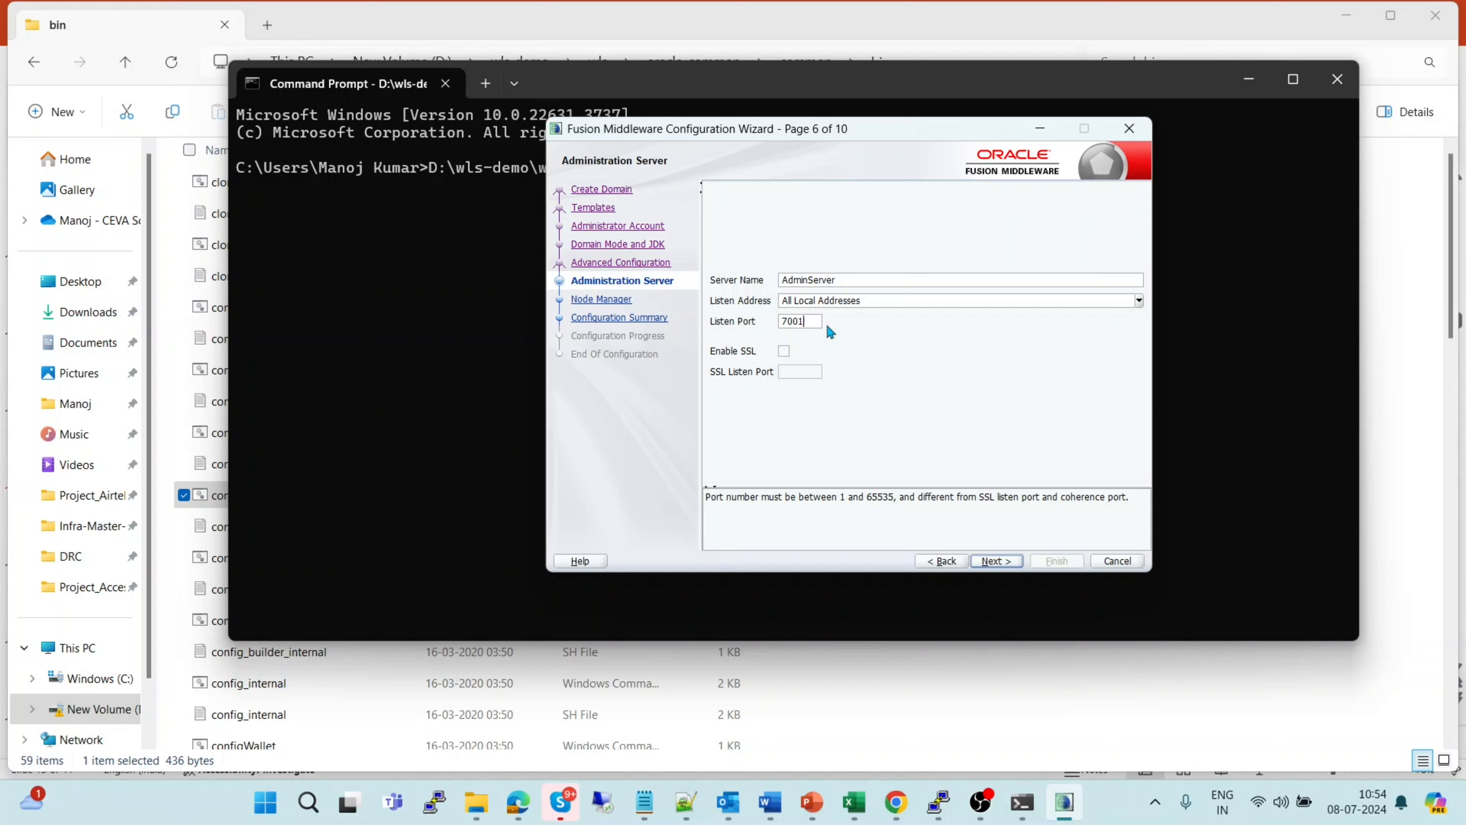
pyautogui.click(997, 561)
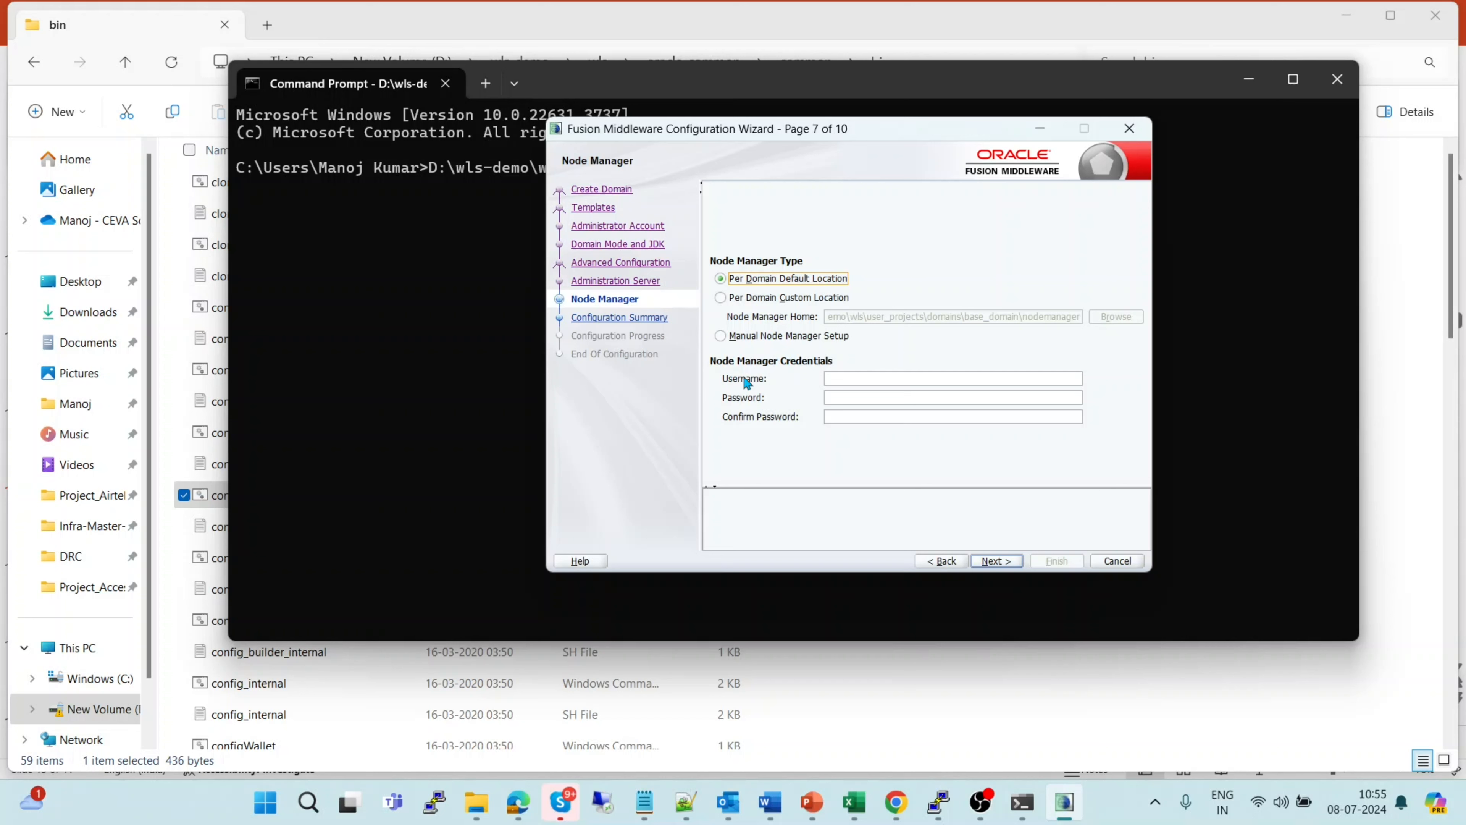
# Enter Node Manager username weblogic, then type the password and confirm it
pyautogui.click(848, 378)
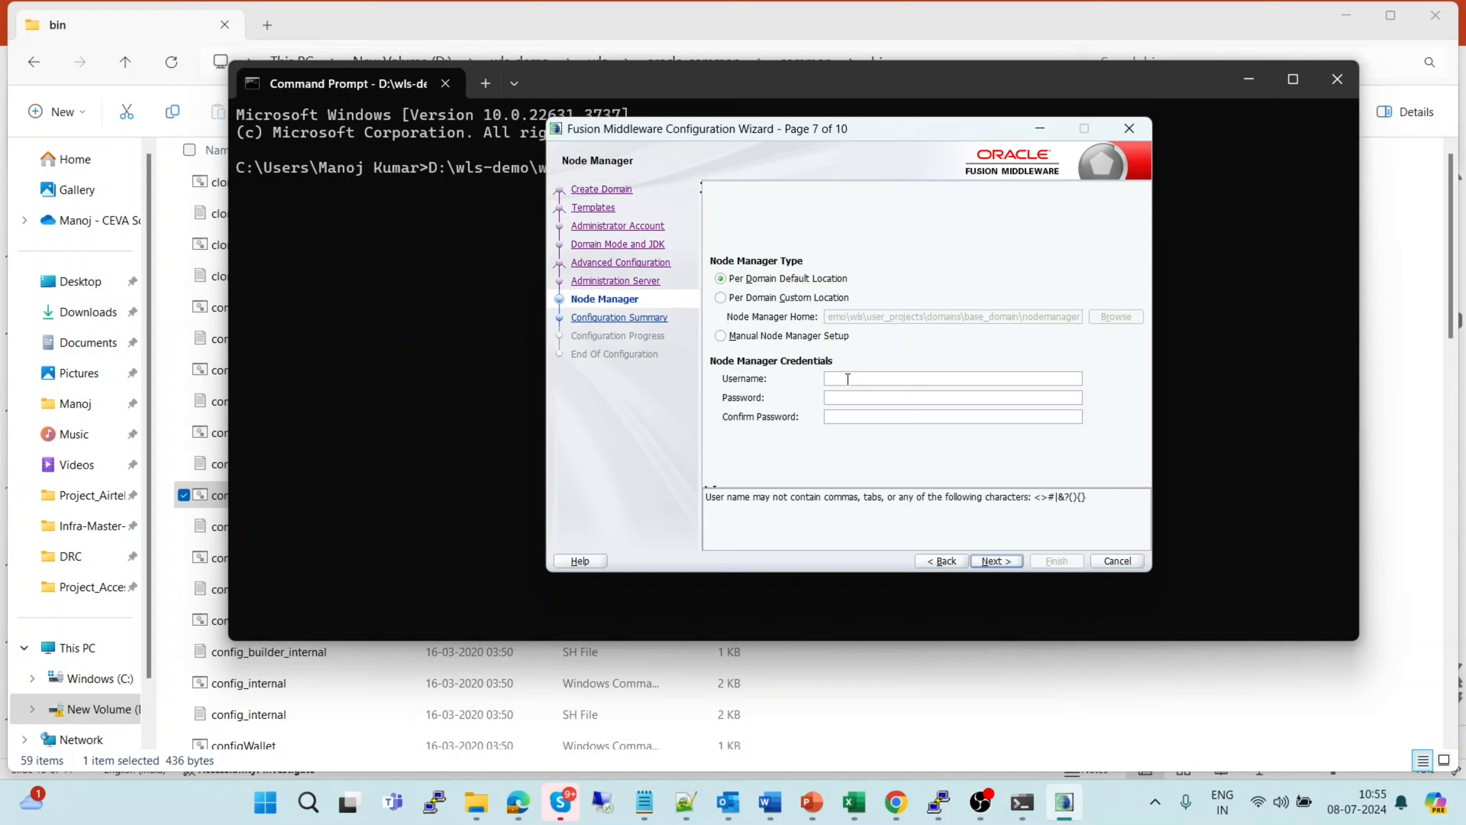
pyautogui.write('weblogic')
pyautogui.press('Tab')
pyautogui.write('welcome1')
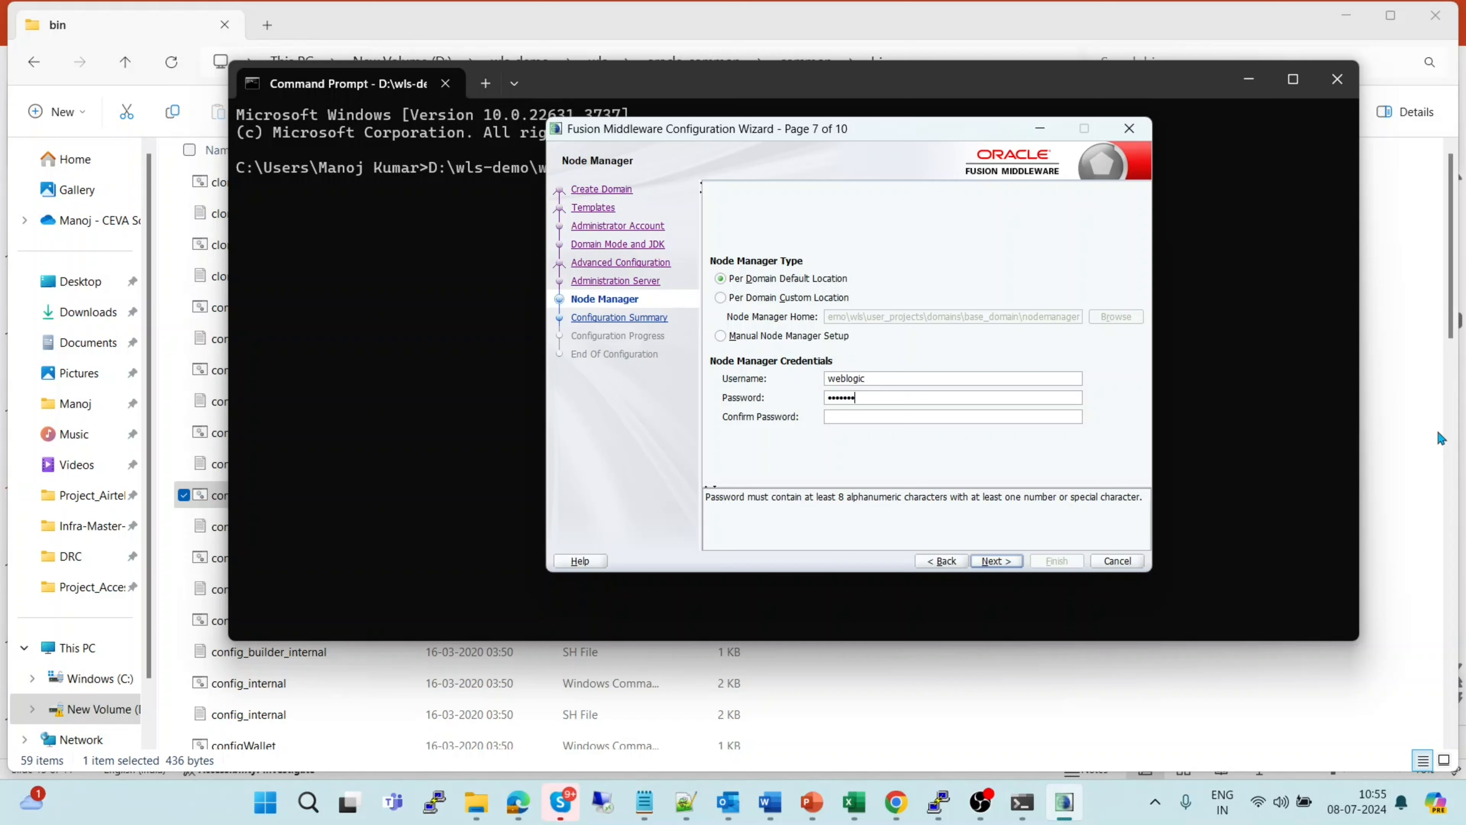
pyautogui.write('2')
pyautogui.press('Tab')
pyautogui.write('welcome1')
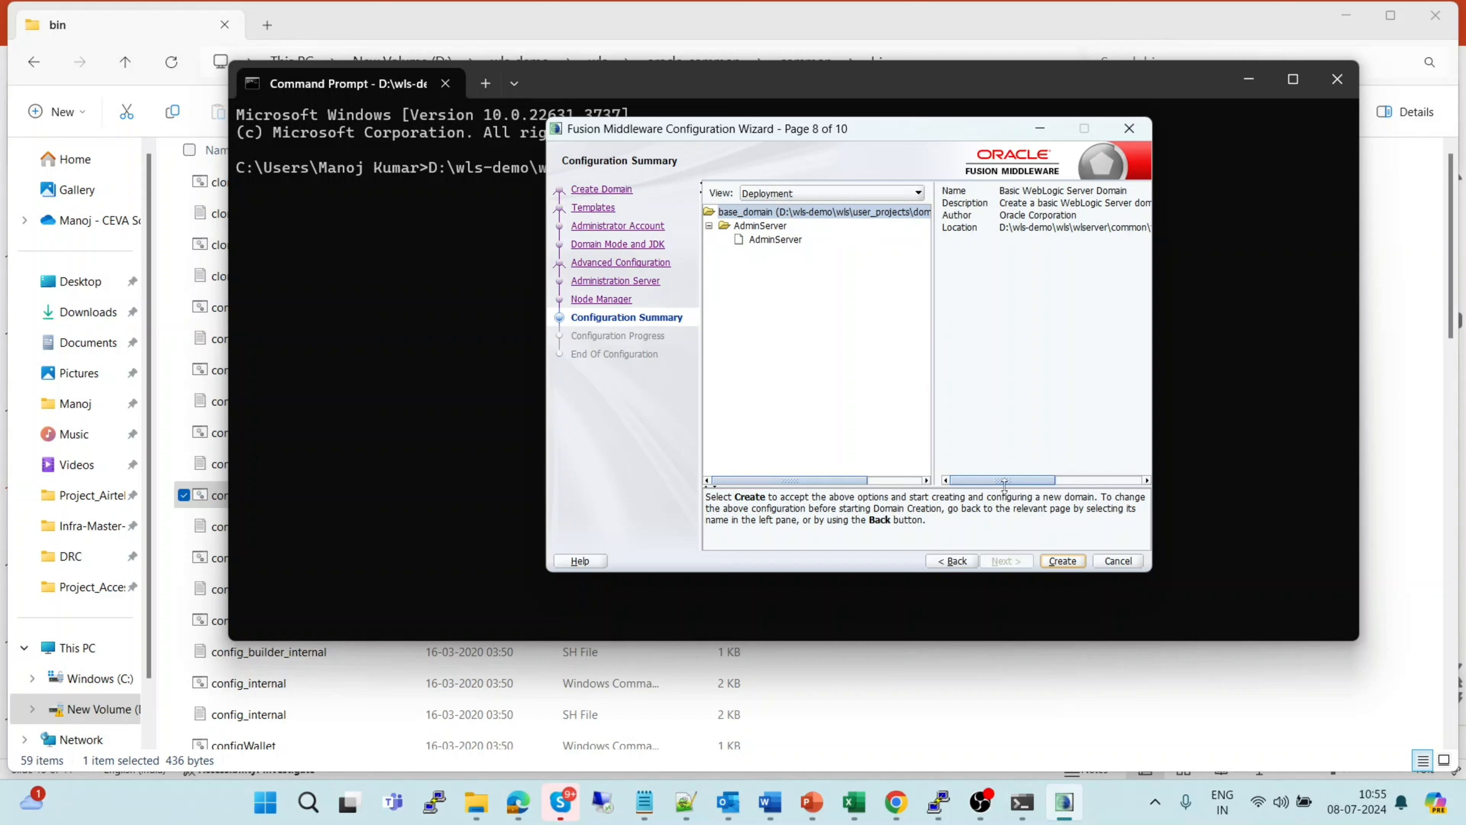
# Create base_domain from the Configuration Summary to start configuration progress
pyautogui.click(1063, 561)
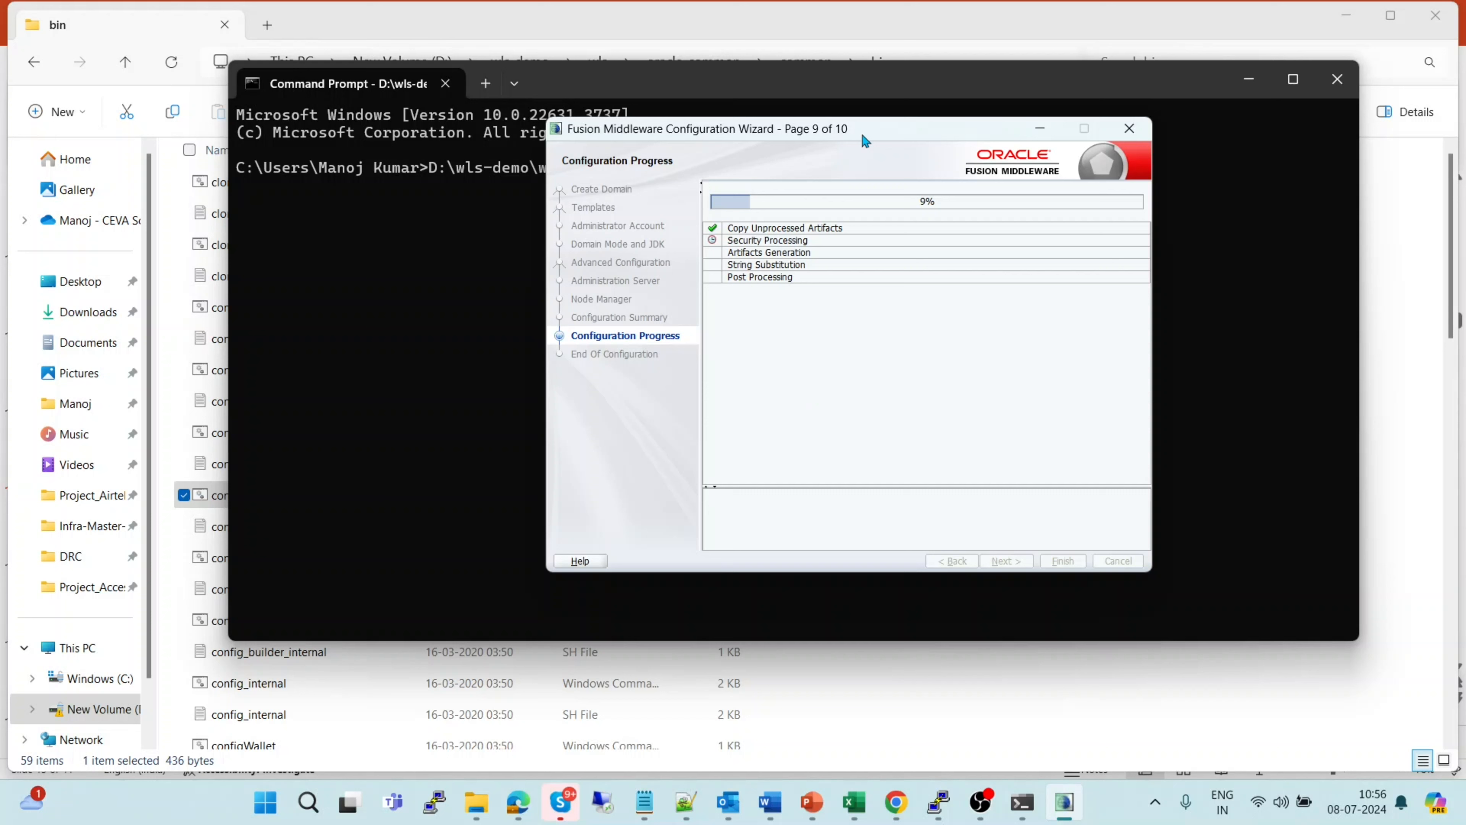
# After progress reaches 100%, advance to the End Of Configuration page confirming base_domain was created
pyautogui.moveTo(862, 132); pyautogui.dragTo(780, 116)
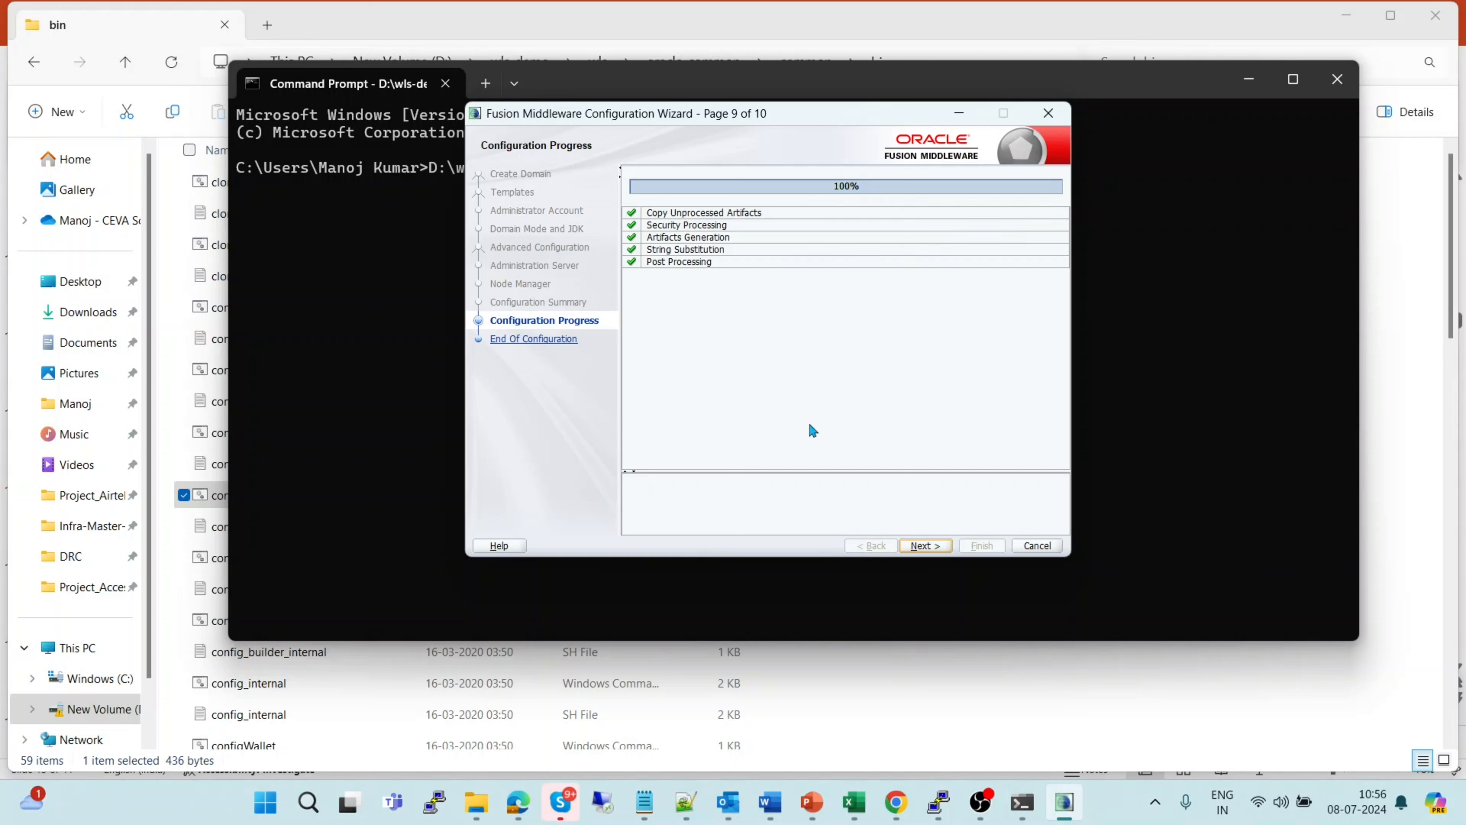
pyautogui.click(923, 545)
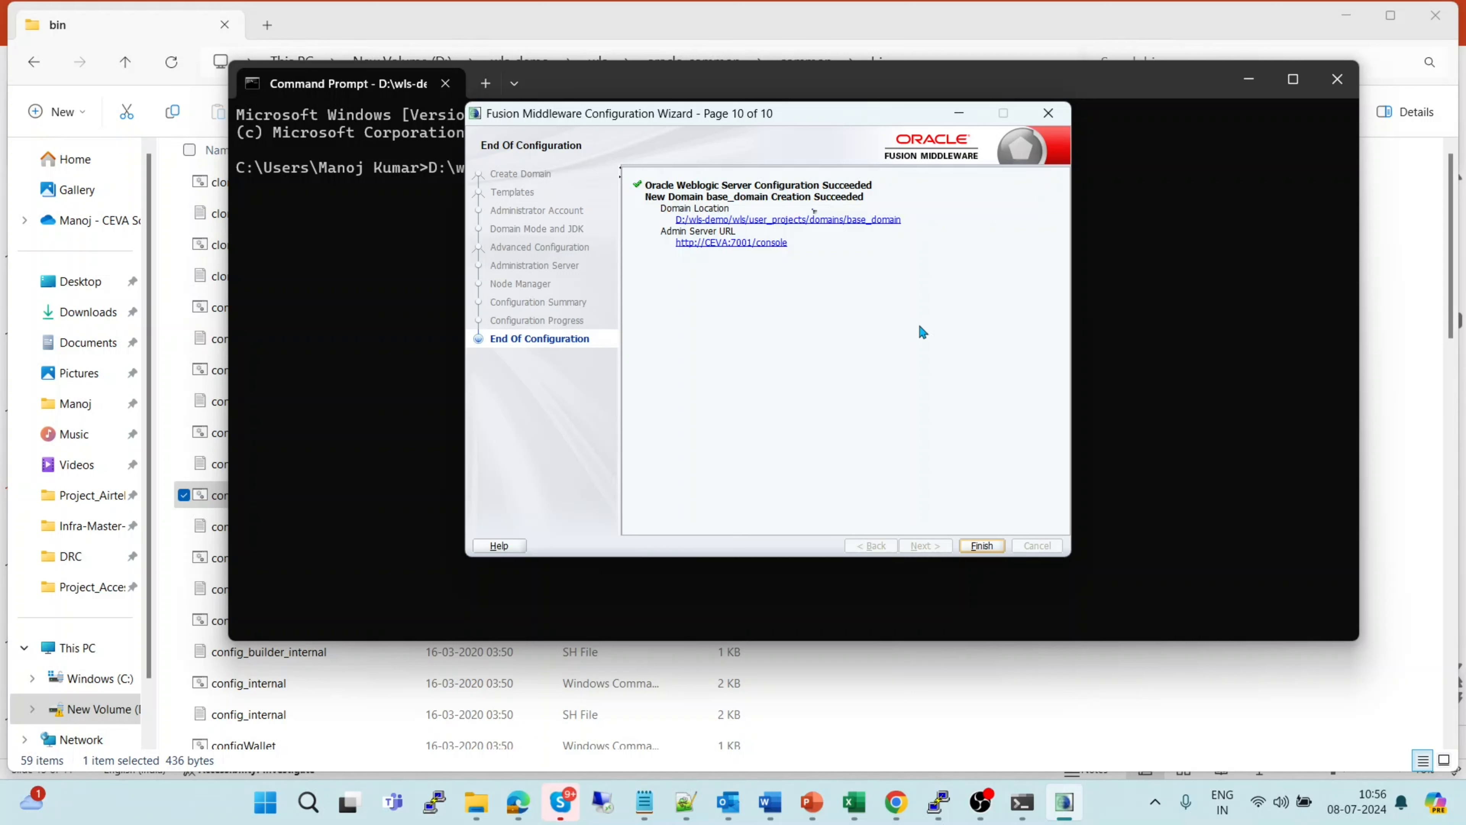
# Finish the wizard, then change to d:\wls-demo\wls and list its contents
pyautogui.click(981, 545)
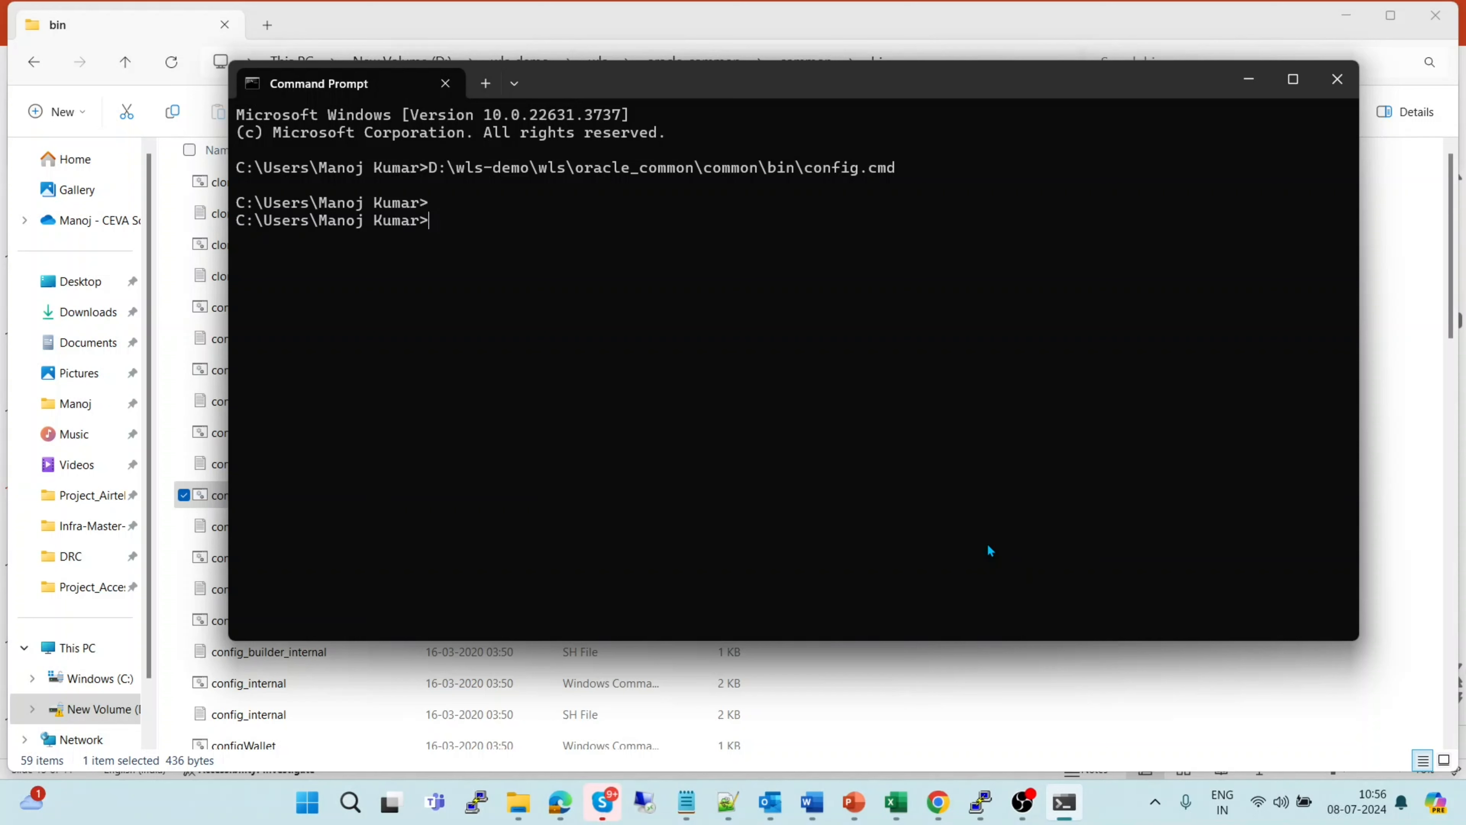
pyautogui.write('d:')
pyautogui.press('Return')
pyautogui.write('cd')
pyautogui.write('d:\\w')
pyautogui.press('Tab')
pyautogui.write('\\')
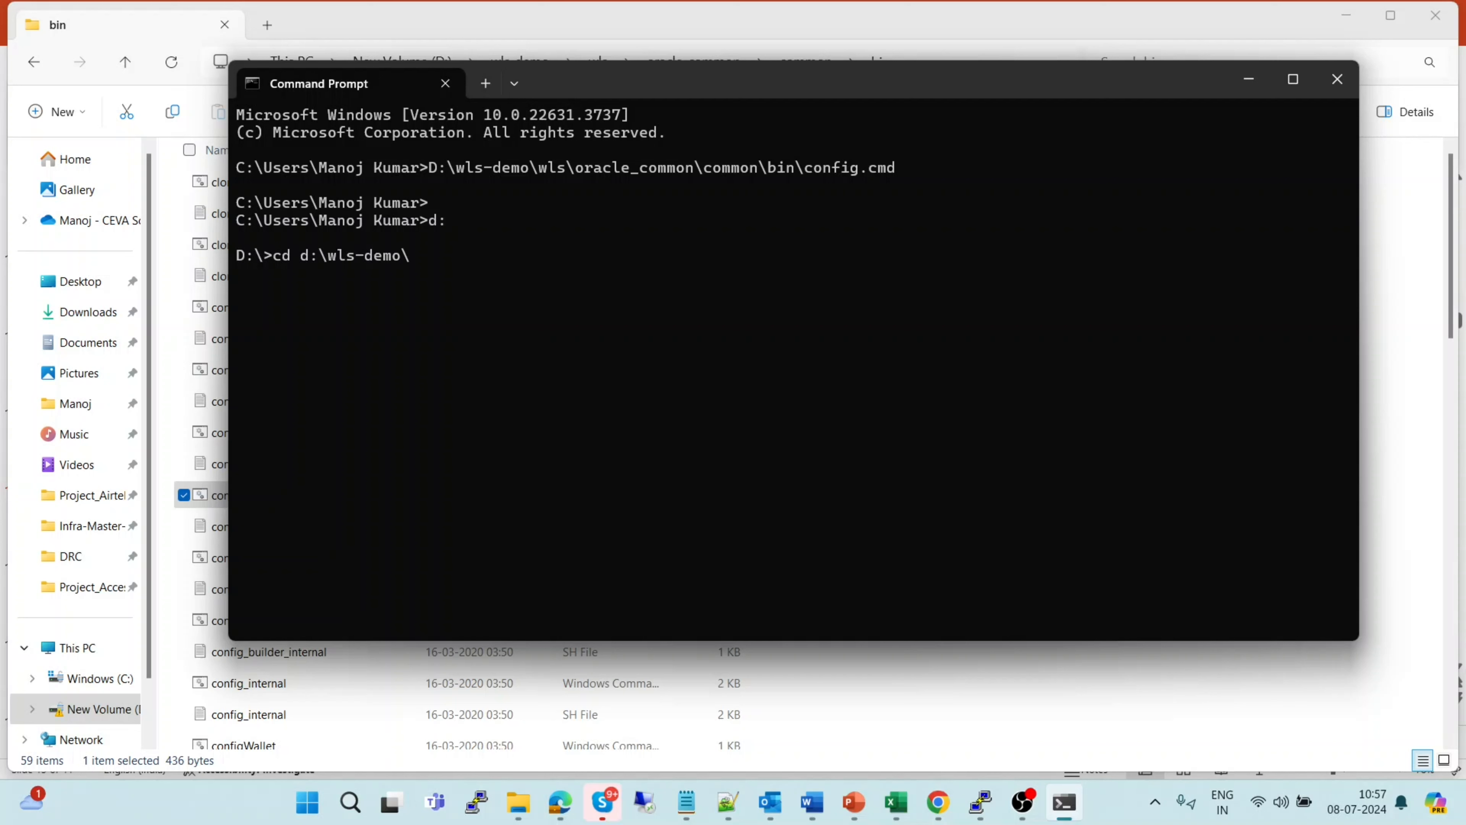
pyautogui.write('wls\\')
pyautogui.press('Return')
pyautogui.write('dir')
pyautogui.press('Return')
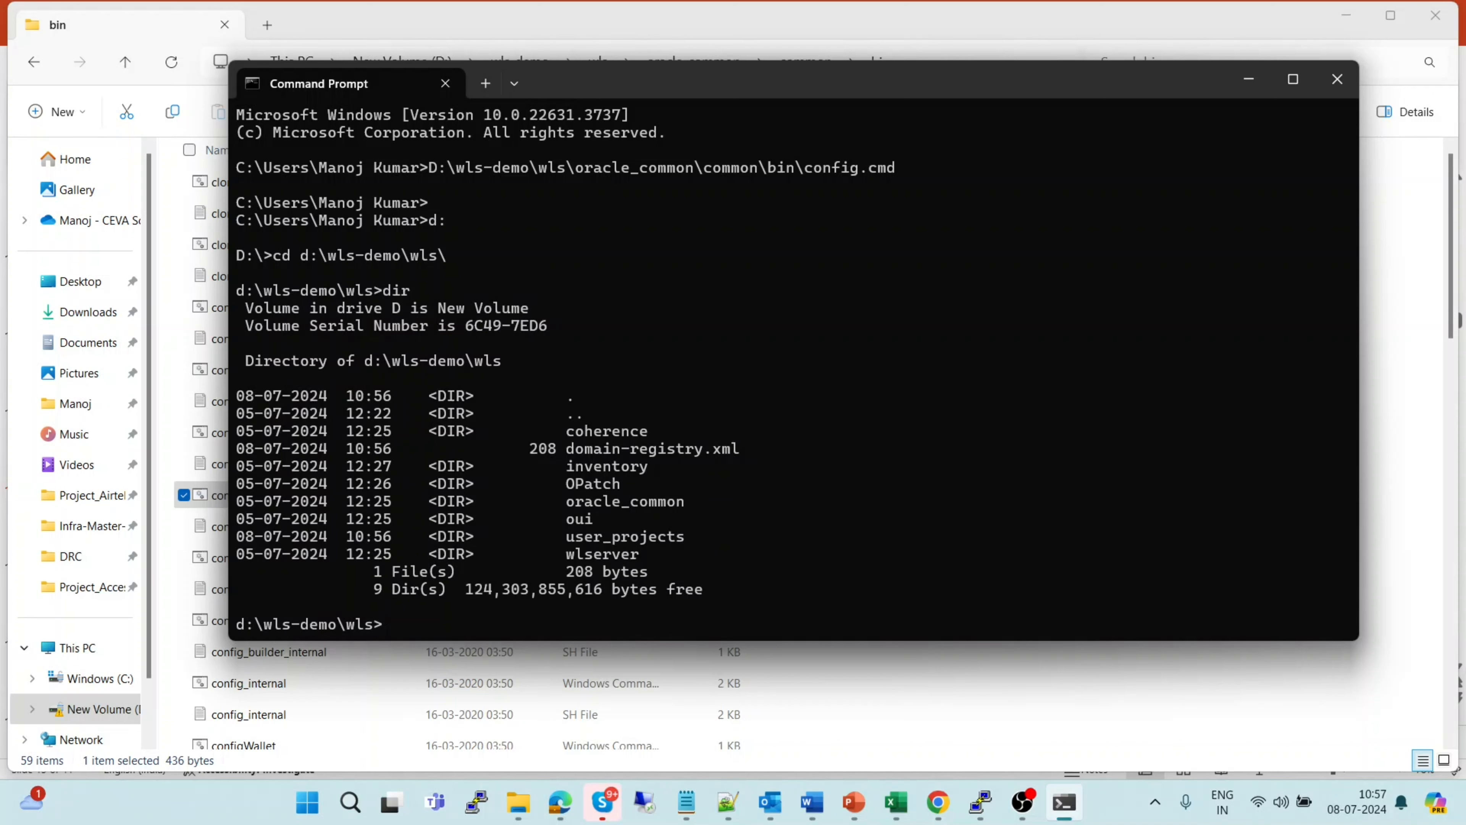
# Move into user_projects\domains and list it to confirm base_domain exists
pyautogui.write('cd u')
pyautogui.press('Tab')
pyautogui.write('\\d')
pyautogui.press('Tab')
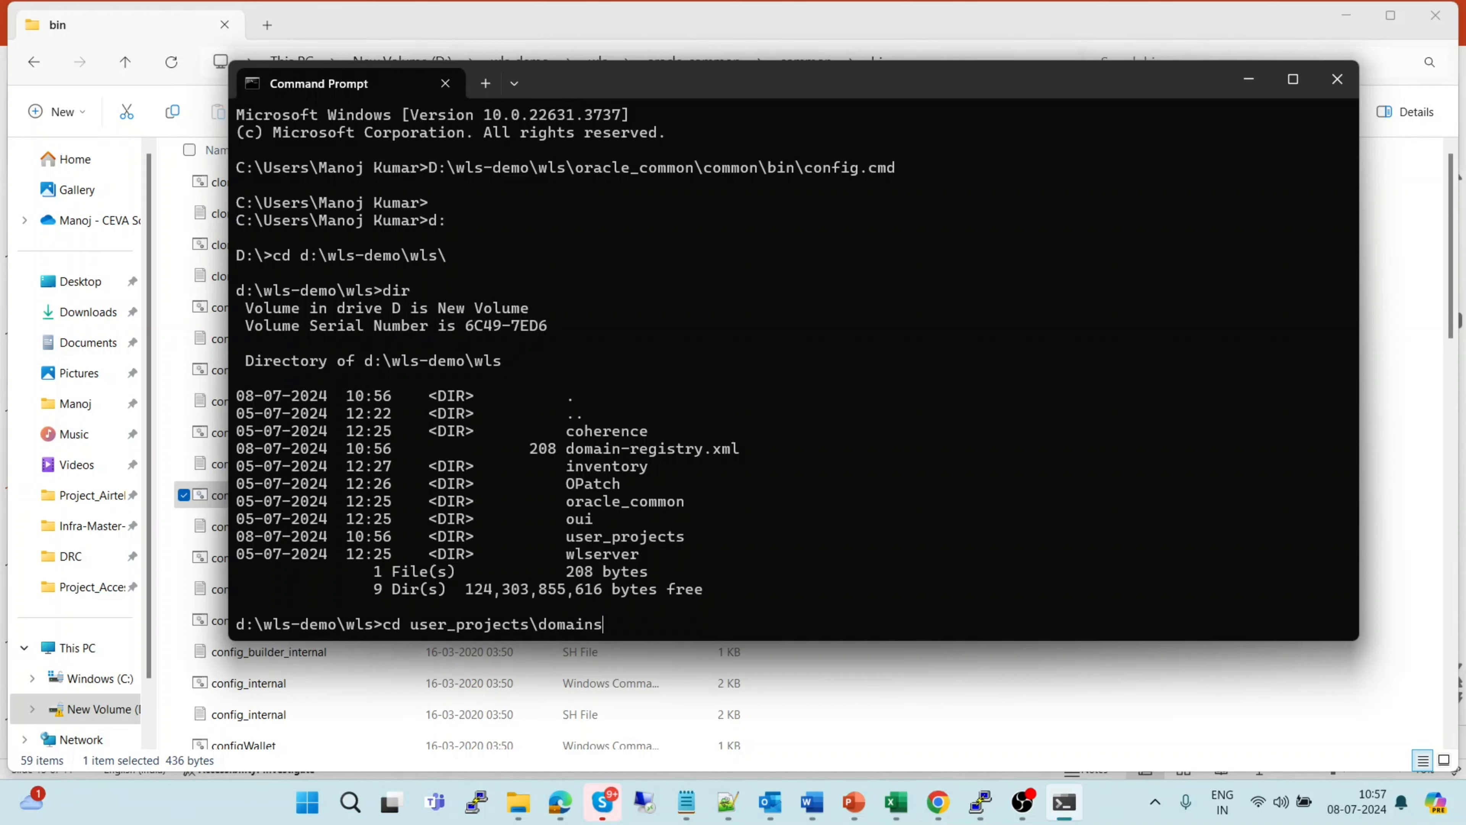
pyautogui.press('Return')
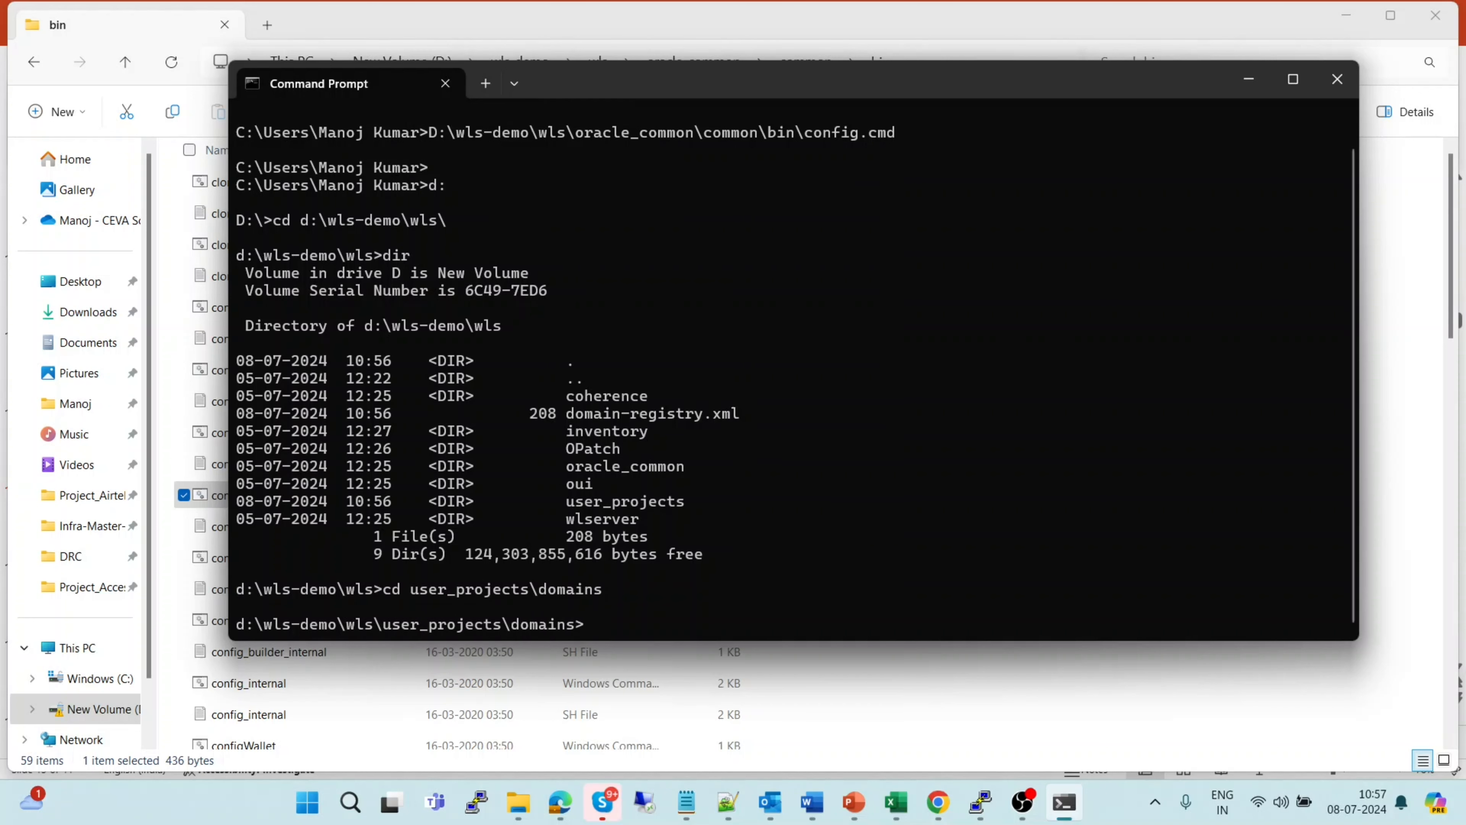
pyautogui.write('dir')
pyautogui.press('Return')
pyautogui.press('Return')
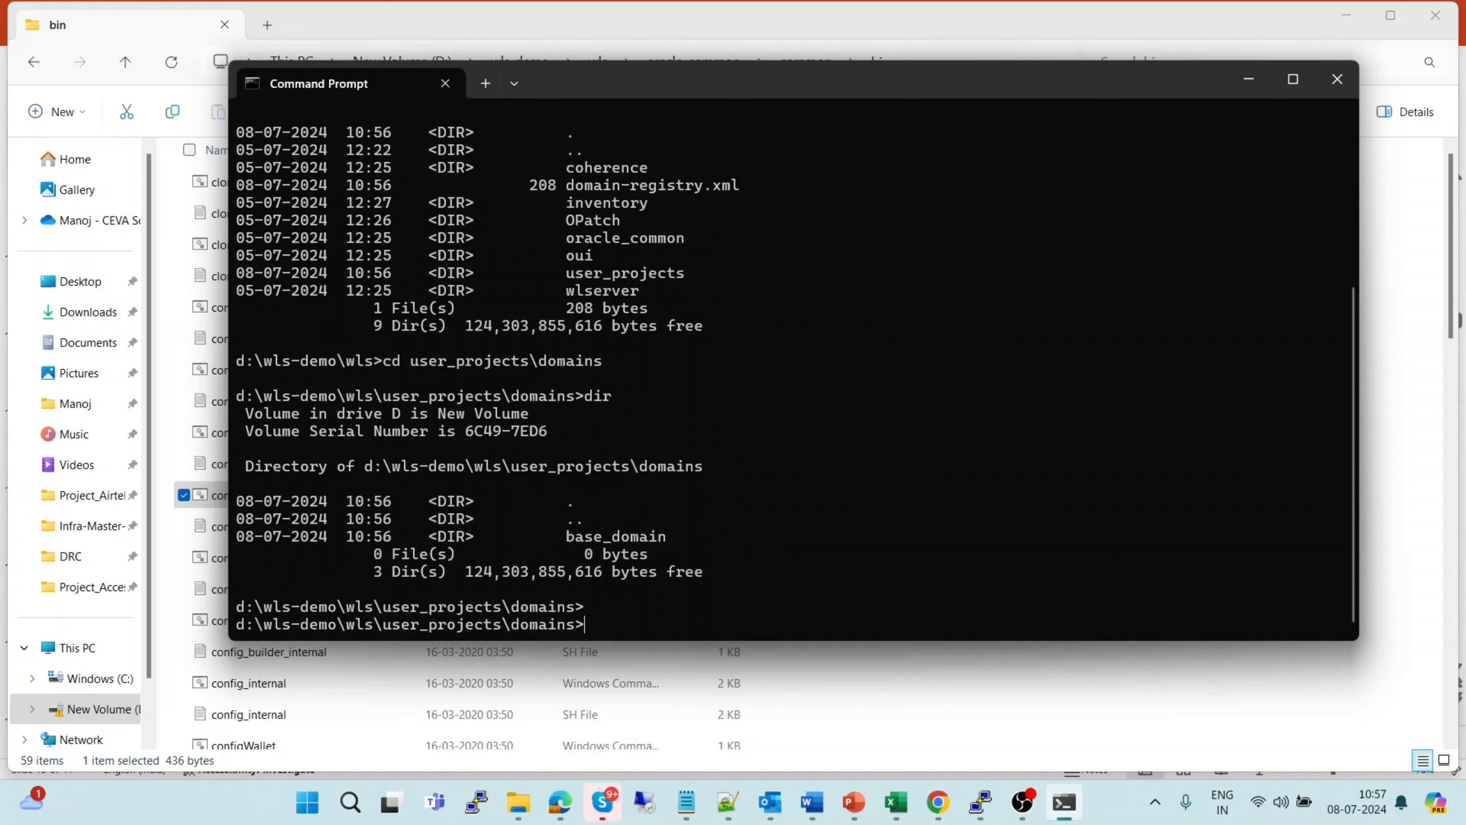
pyautogui.press('Return')
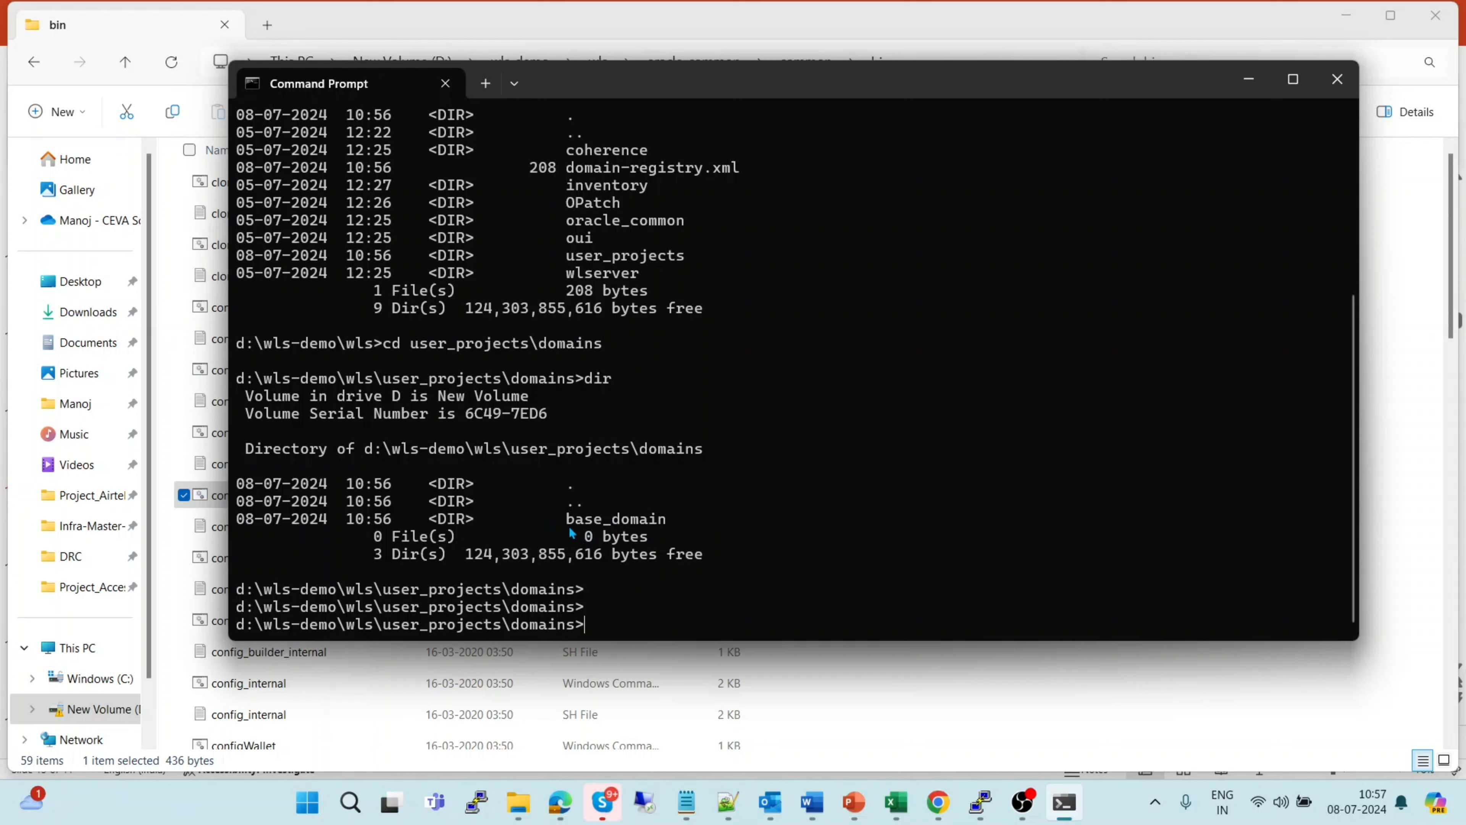
# Enter base_domain, list its files including startWebLogic.cmd, and change into its bin folder
pyautogui.write('cd  base')
pyautogui.press('Tab')
pyautogui.press('Return')
pyautogui.write('ls -ltr')
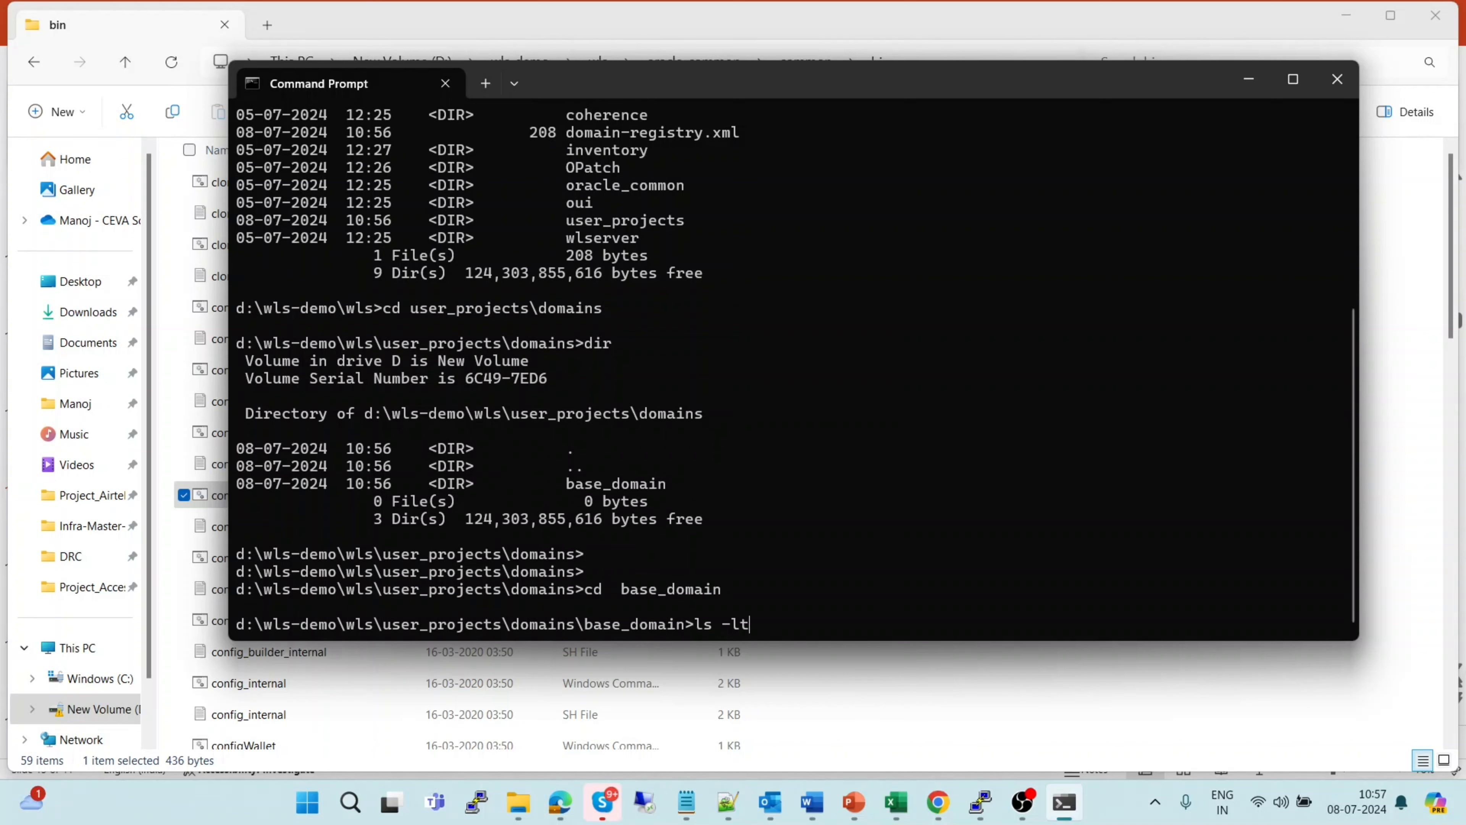
pyautogui.press('Return')
pyautogui.write('dir')
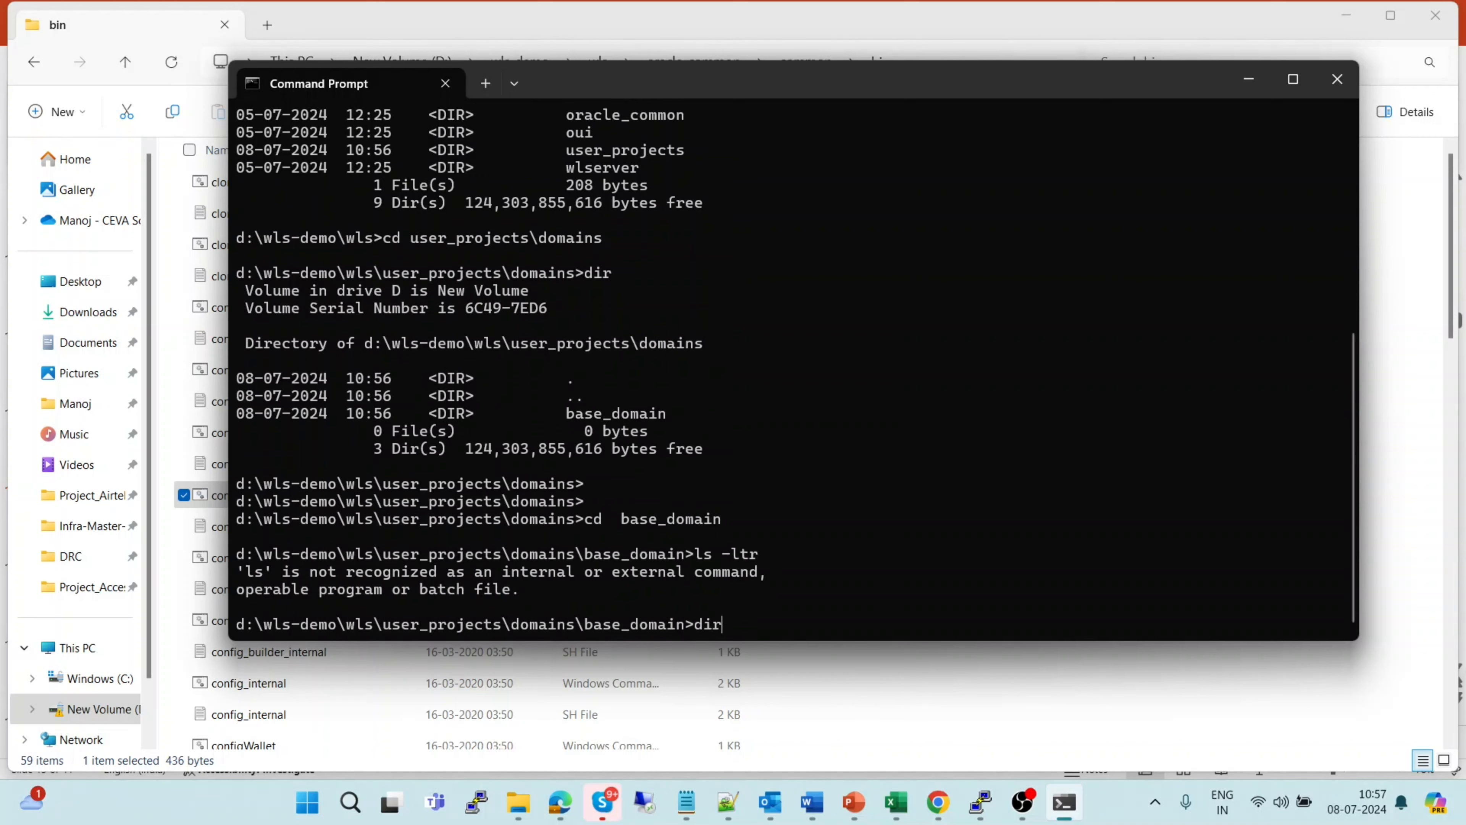
pyautogui.press('Return')
pyautogui.press('Return')
pyautogui.press('Return')
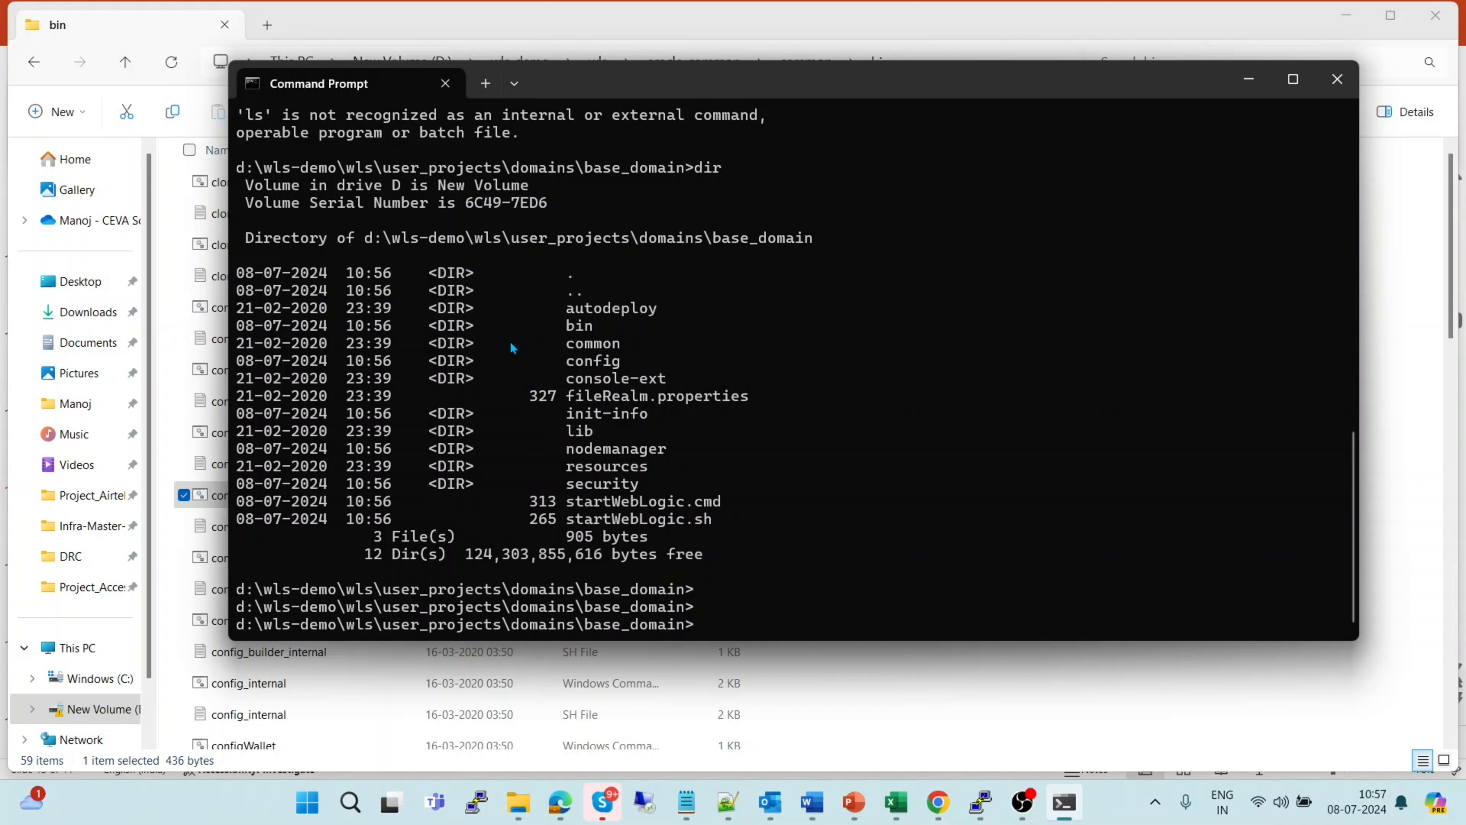
pyautogui.write('cd bin')
pyautogui.press('Return')
# List the scripts in base_domain's bin folder with dir and scroll through the output
pyautogui.write('dir')
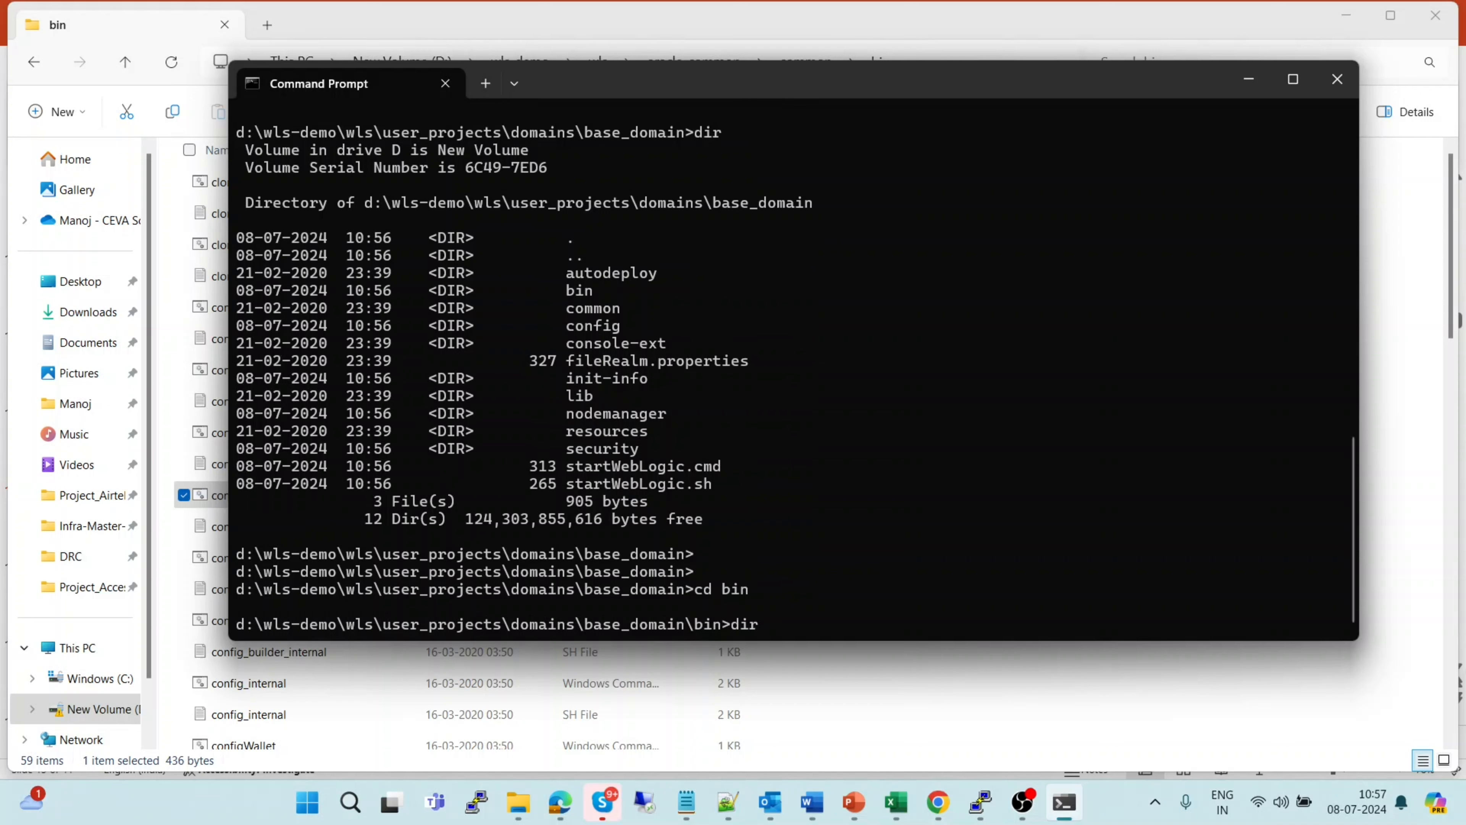
pyautogui.press('Return')
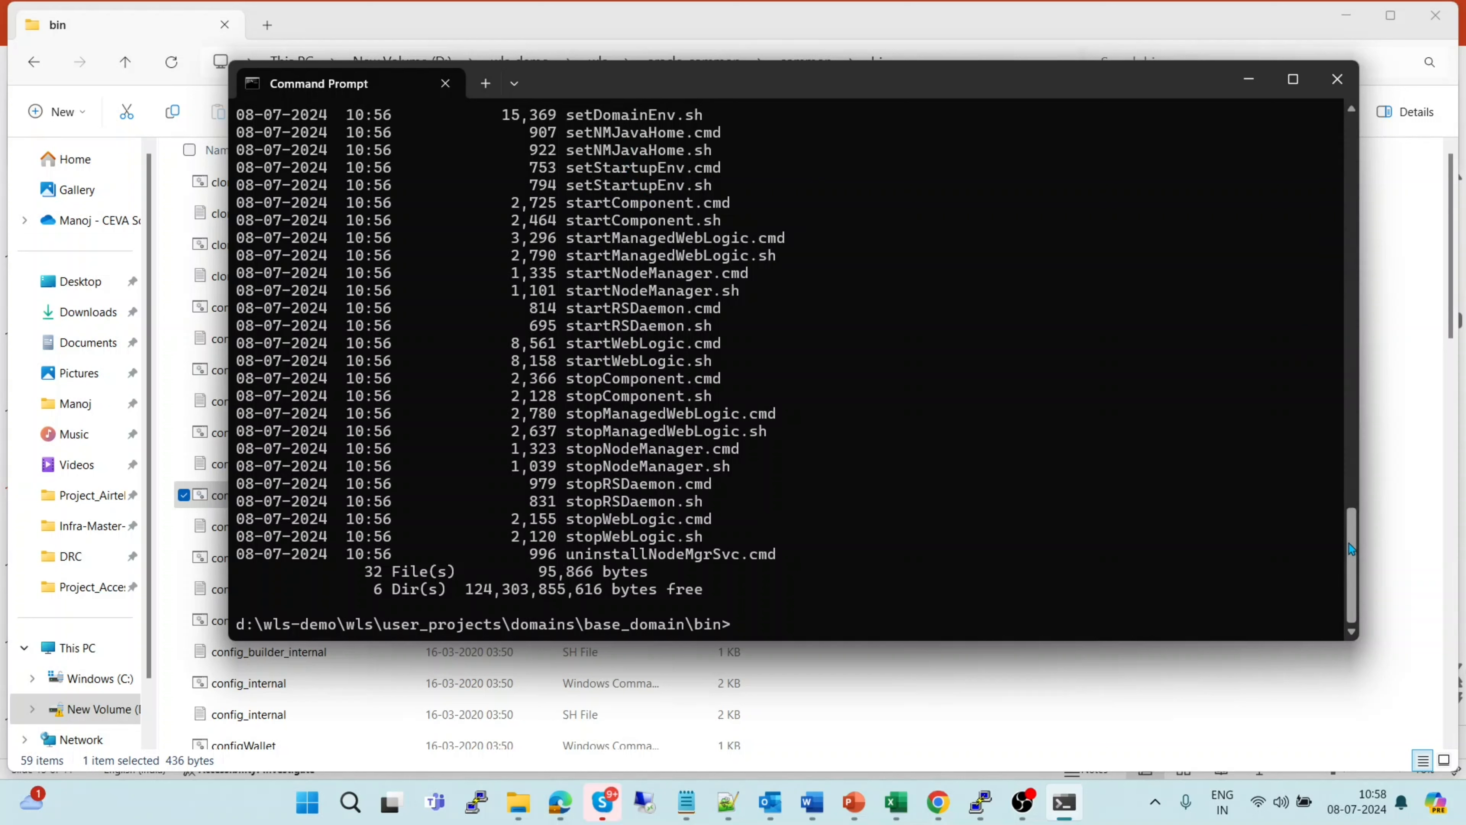
pyautogui.moveTo(1351, 549); pyautogui.dragTo(1351, 482)
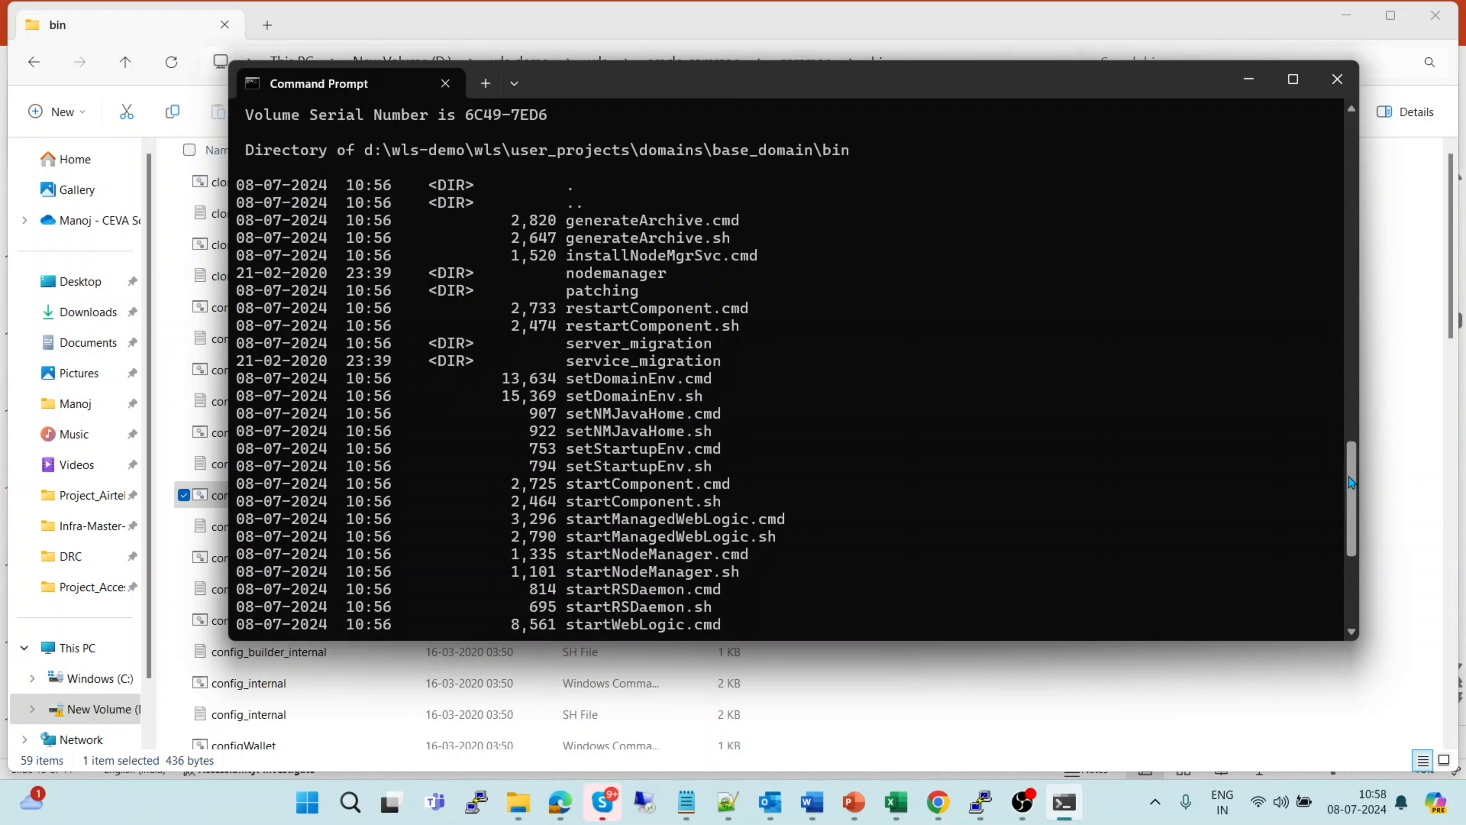
pyautogui.moveTo(1351, 482); pyautogui.dragTo(1351, 567)
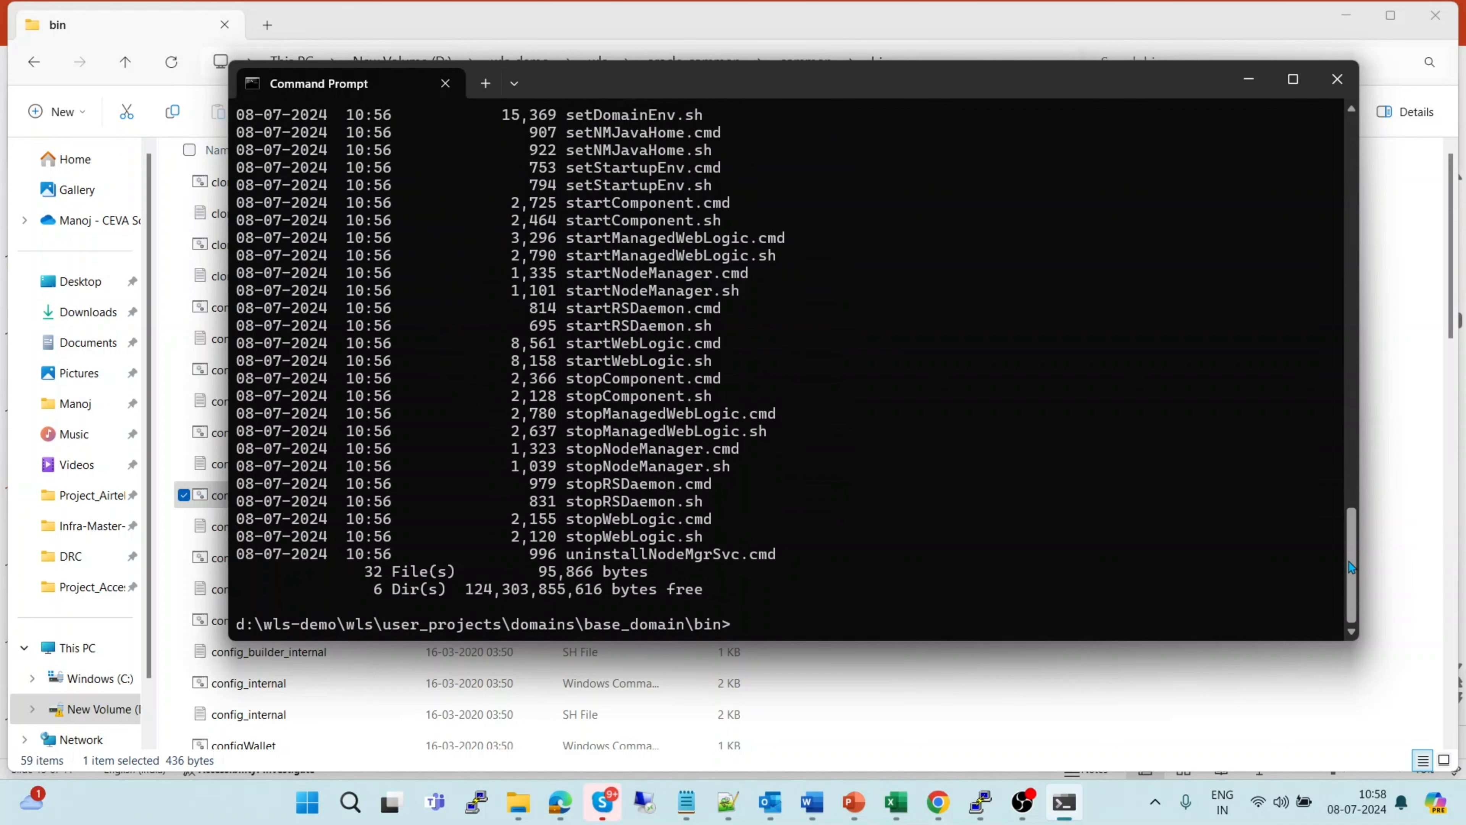
# Use Tab completion to get startWebLogic.cmd typed at the prompt, without running it
pyautogui.write('startComponent.cmd')
pyautogui.press('BackSpace')
pyautogui.press('BackSpace')
pyautogui.press('BackSpace')
pyautogui.write('sh')
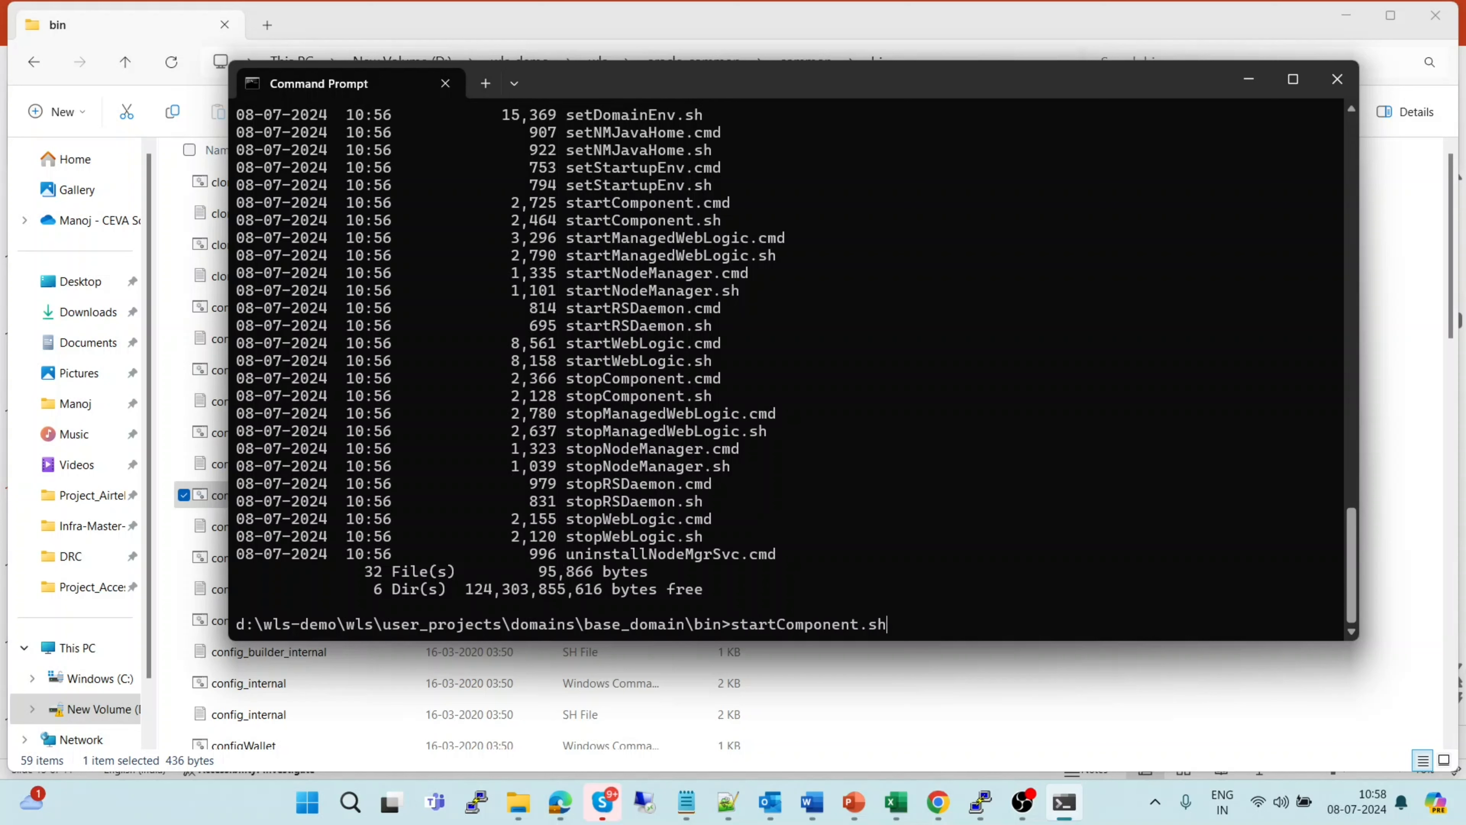
pyautogui.press('Tab')
pyautogui.press('Tab')
pyautogui.press('Tab')
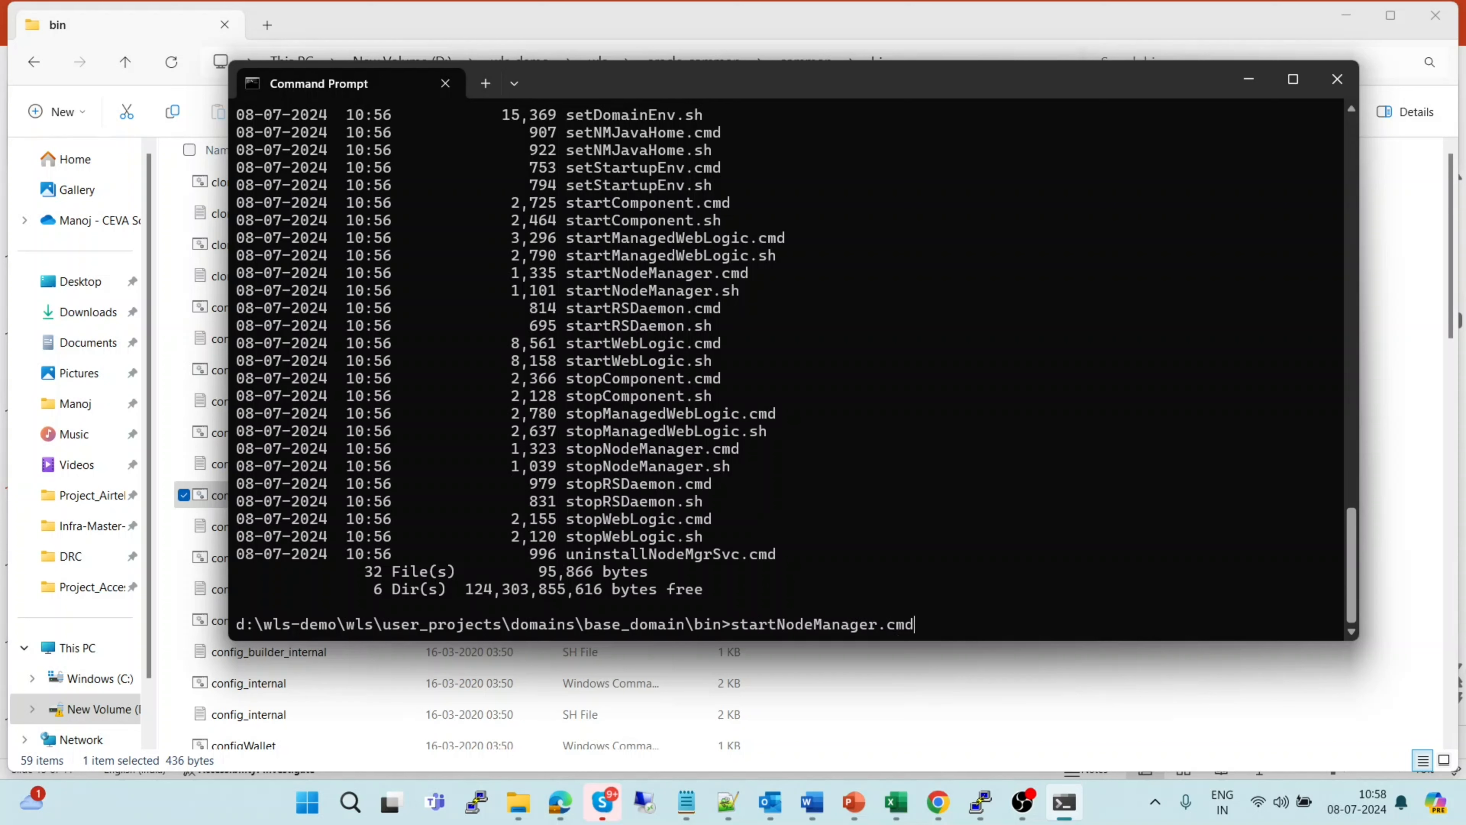
pyautogui.press('Tab')
pyautogui.press('Tab')
pyautogui.press('Tab')
pyautogui.press('Tab')
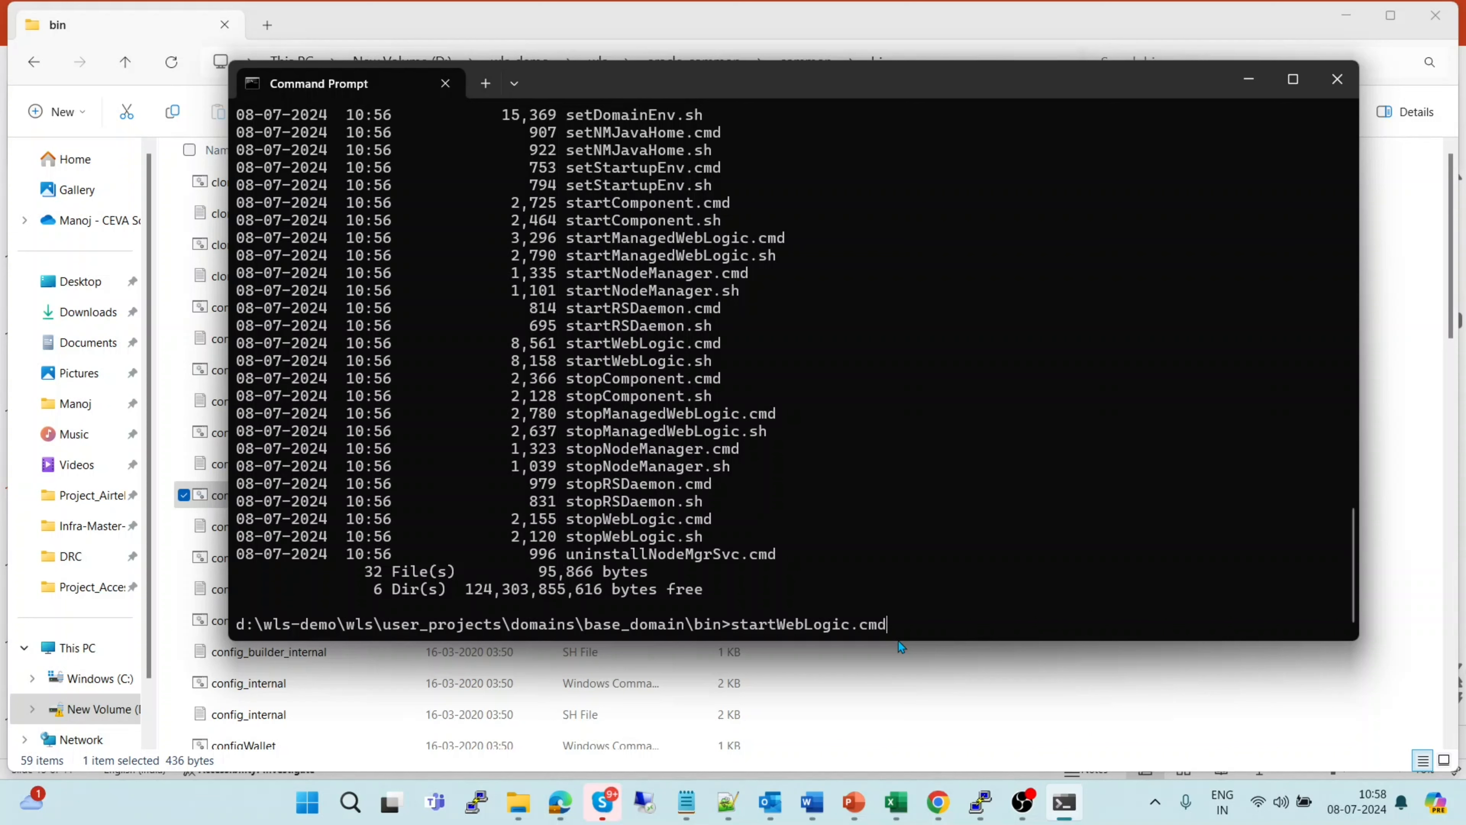
# Run startWebLogic.cmd, enter the boot username and password, and cancel the Windows firewall prompt
pyautogui.press('Return')
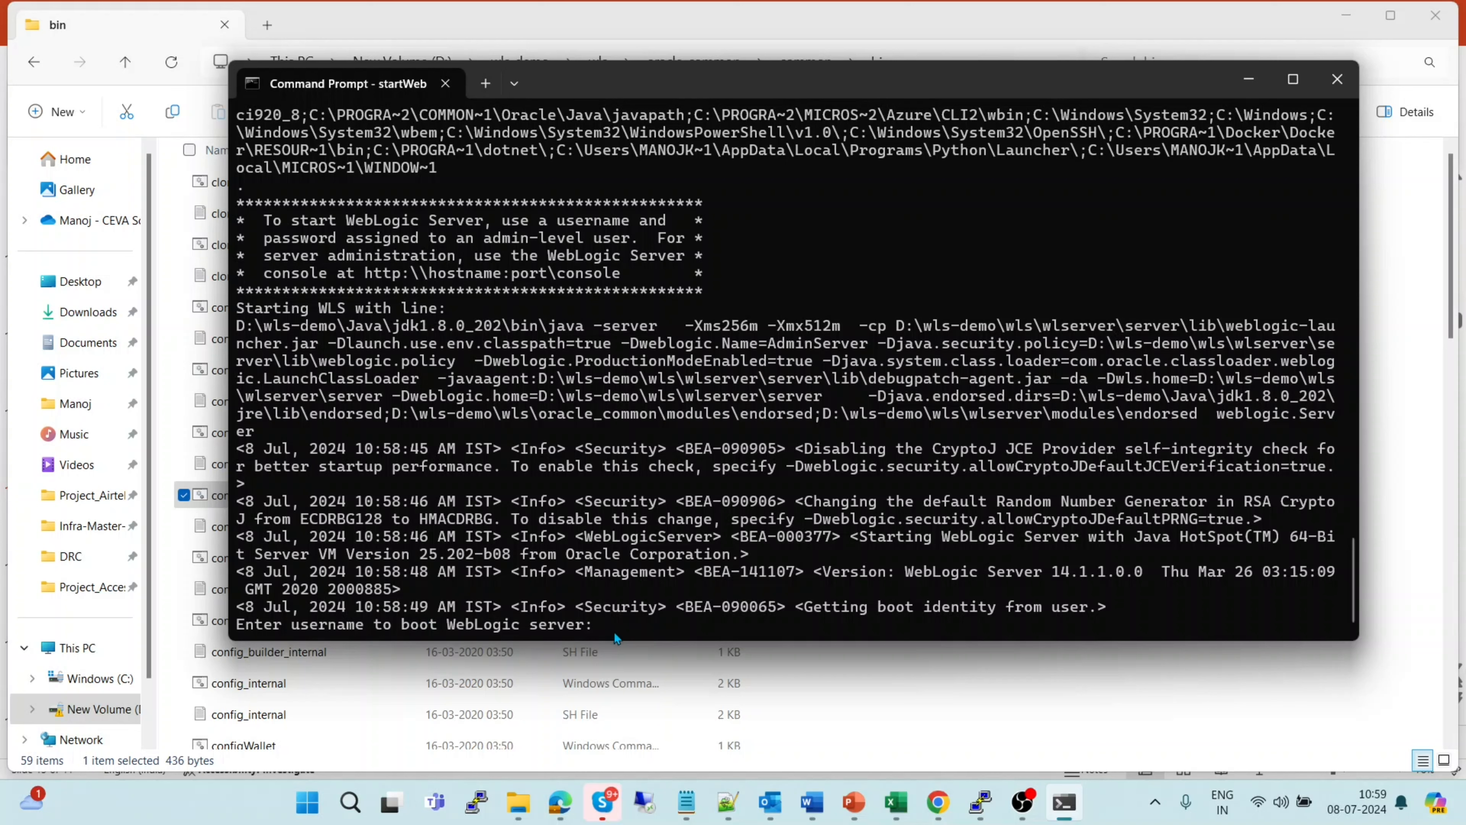
pyautogui.write('weblogic')
pyautogui.press('Return')
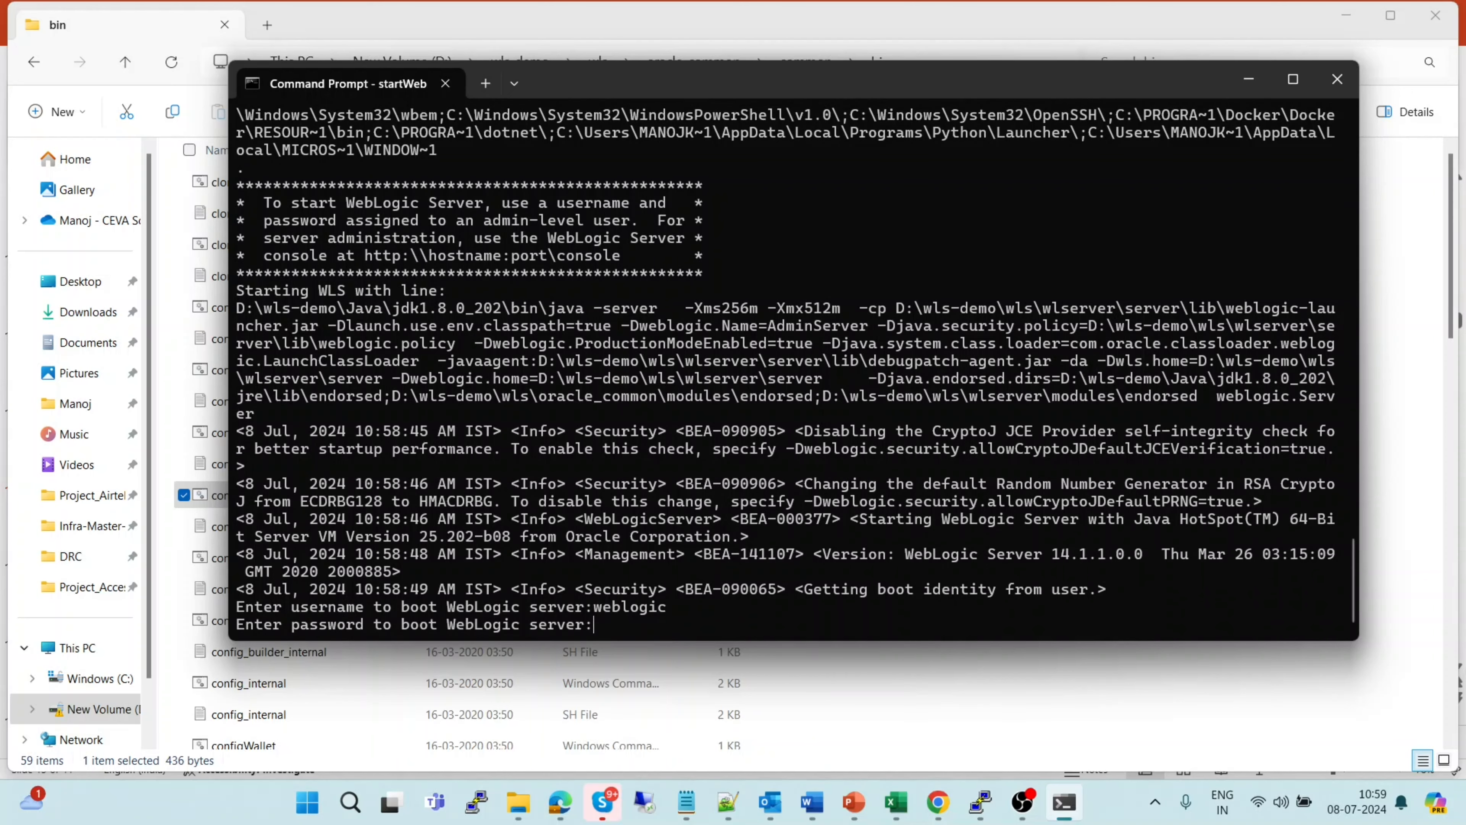
pyautogui.press('Return')
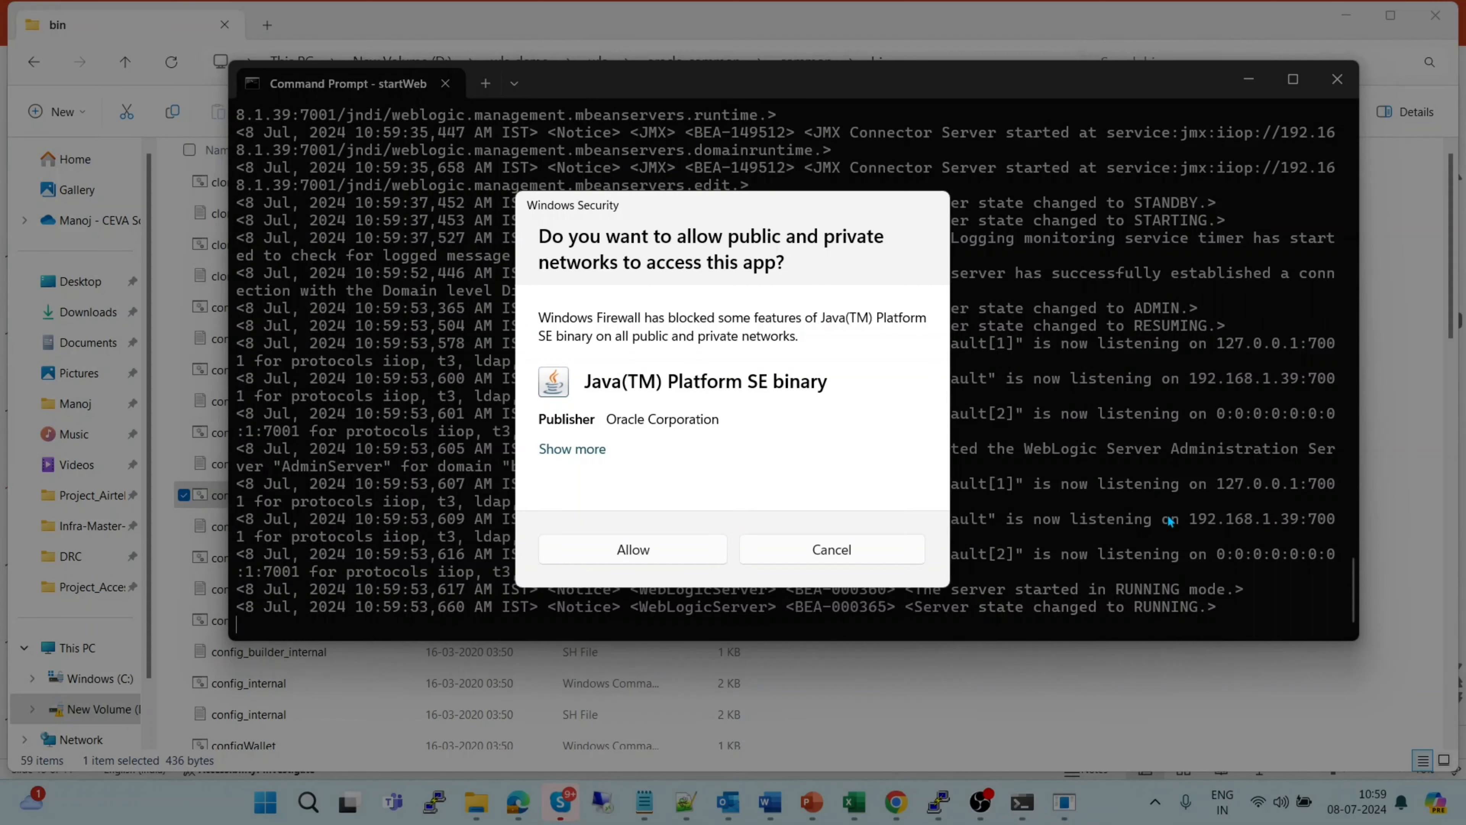
pyautogui.click(834, 548)
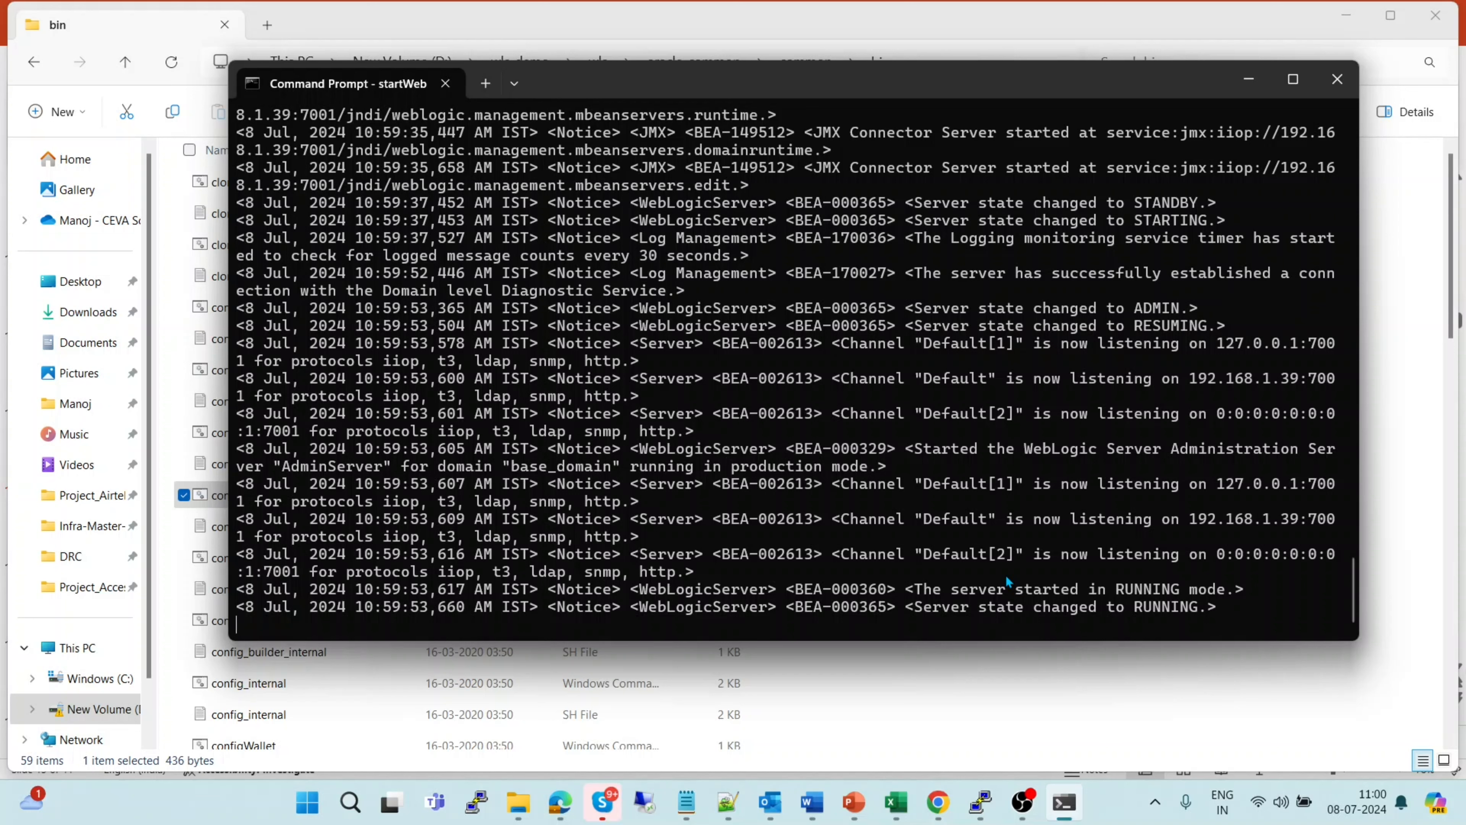
pyautogui.moveTo(939, 804)
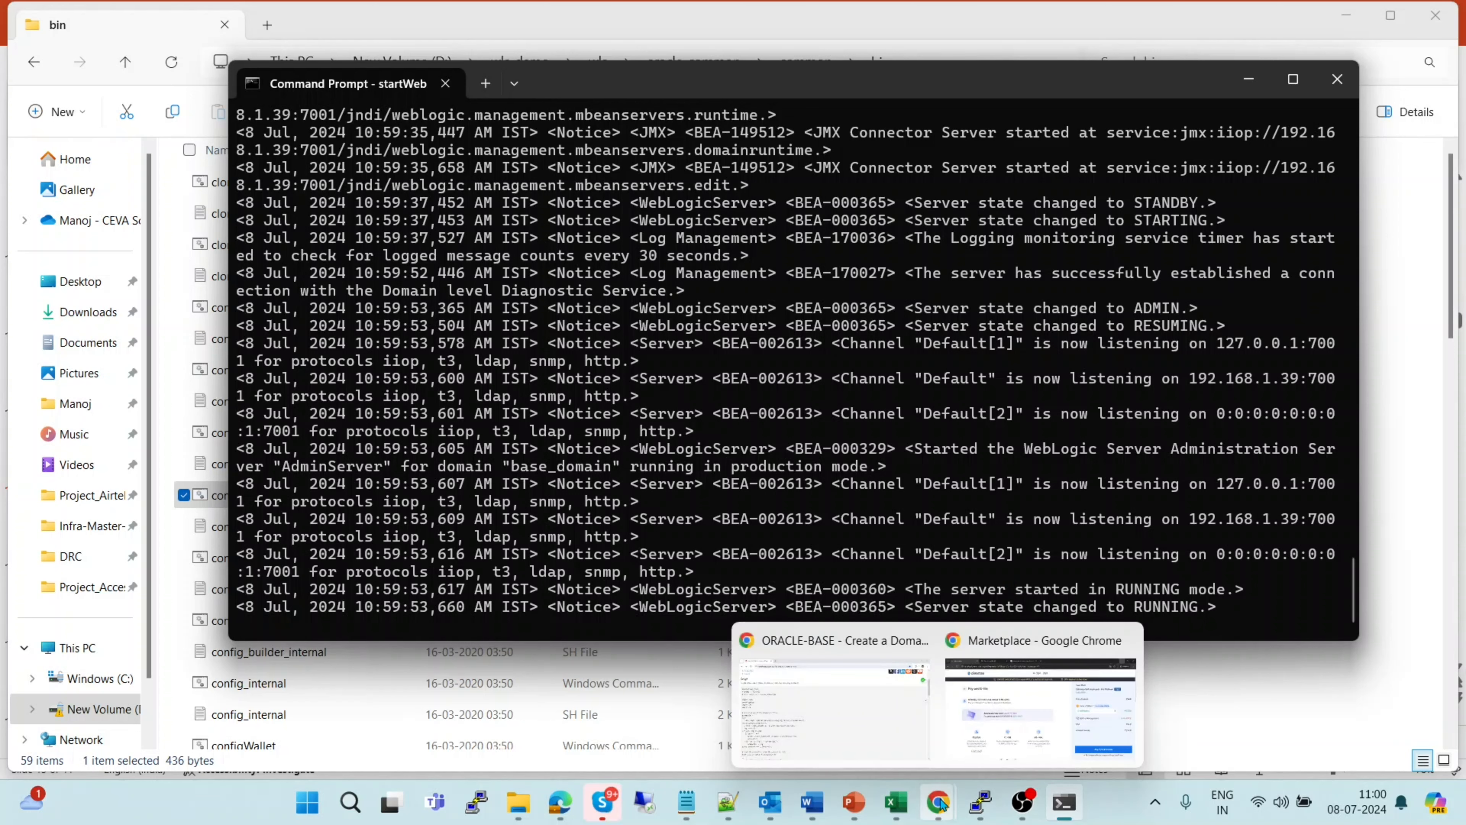
pyautogui.click(838, 712)
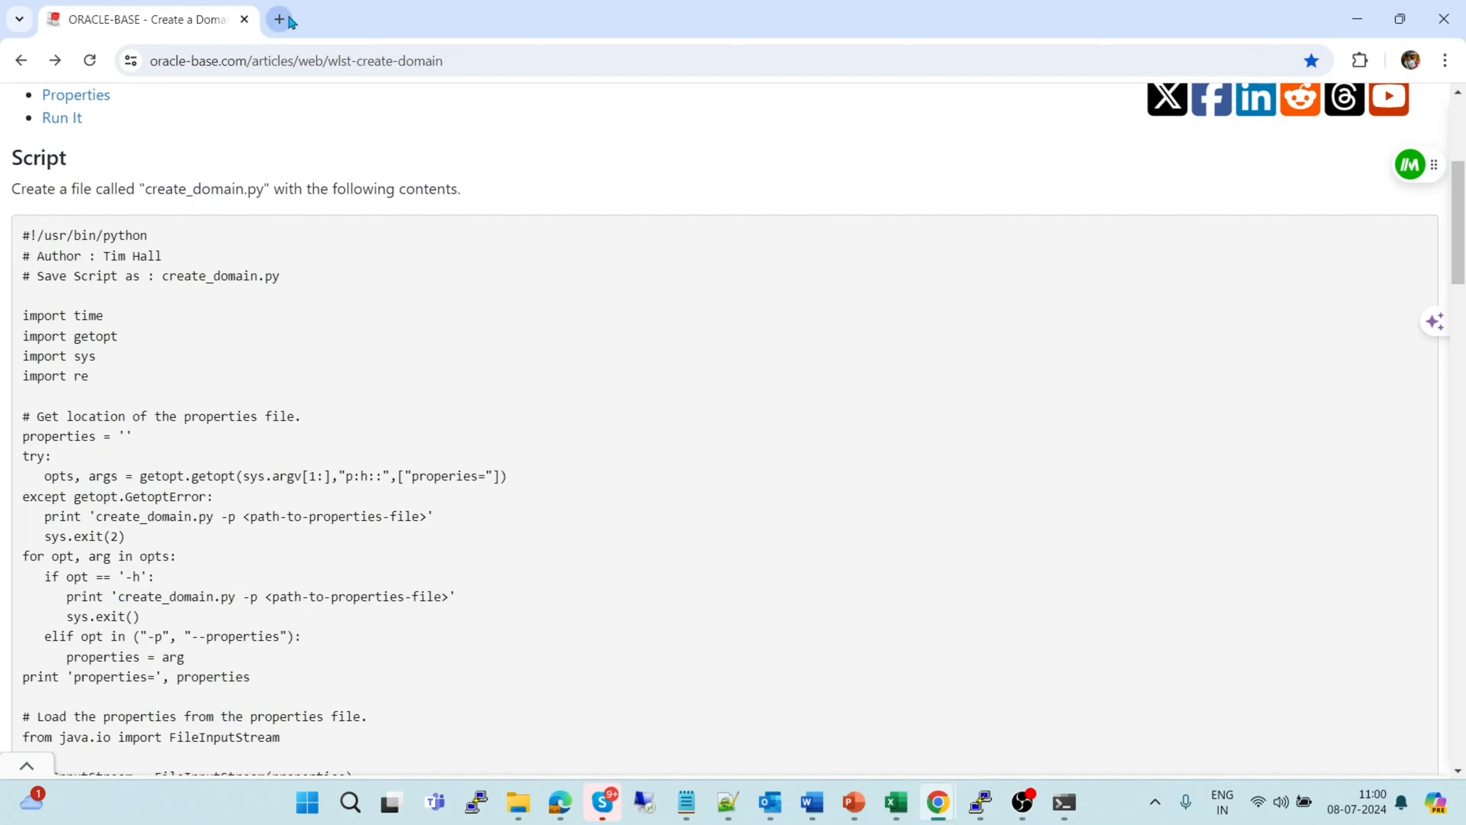
pyautogui.click(281, 20)
pyautogui.click(269, 63)
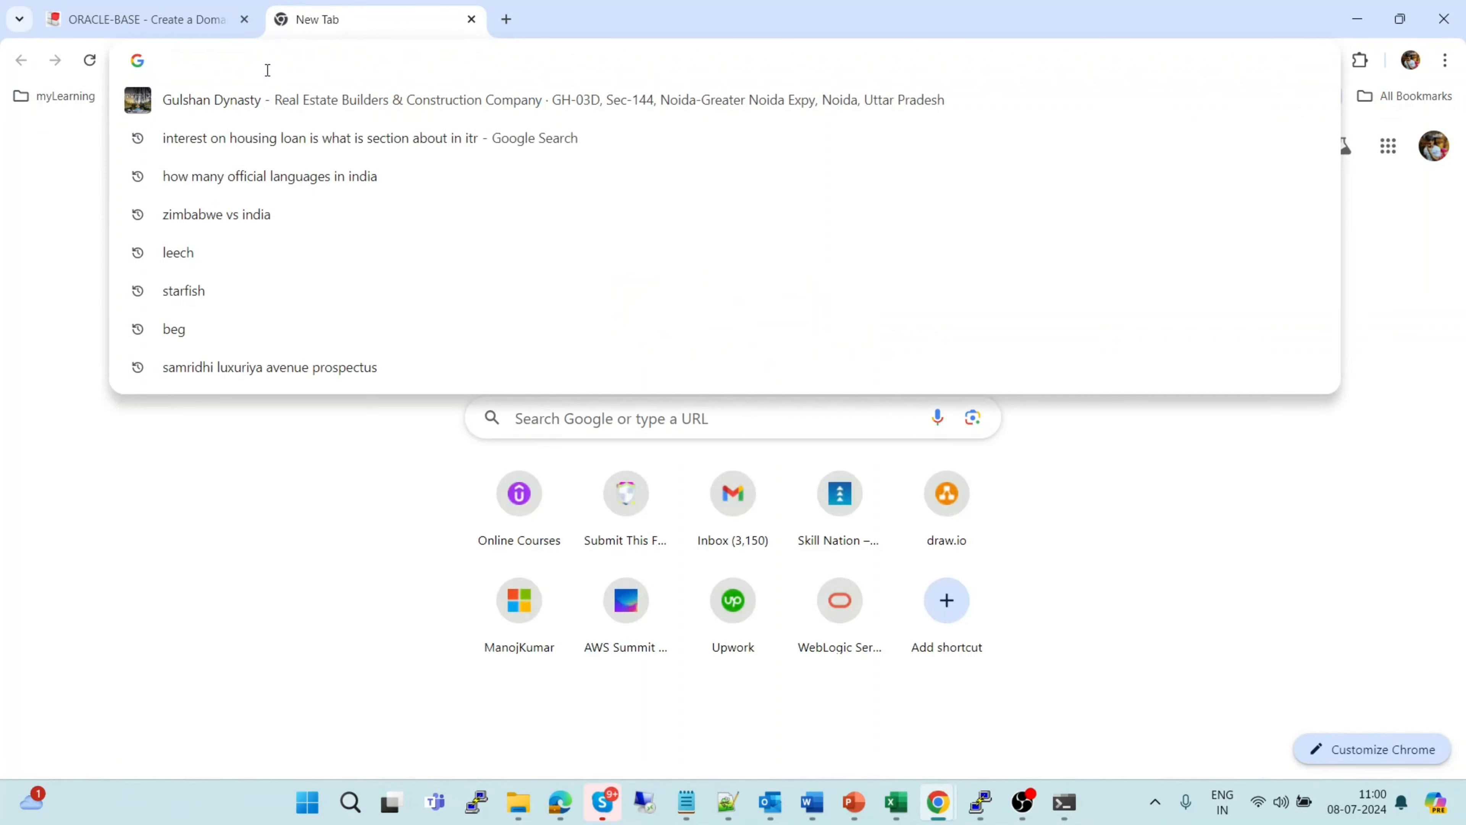
pyautogui.write('http')
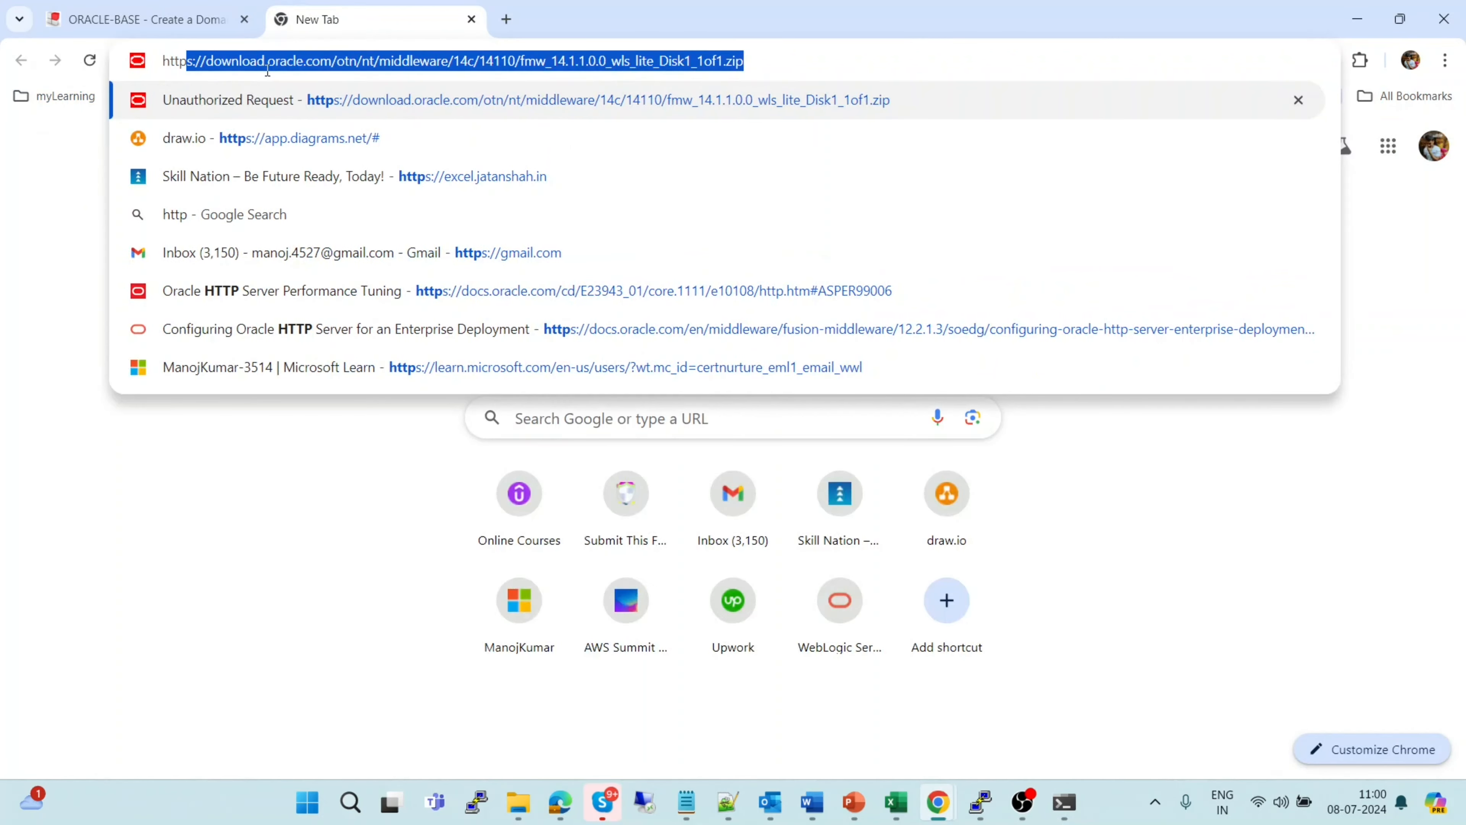
pyautogui.press('BackSpace')
pyautogui.write('://')
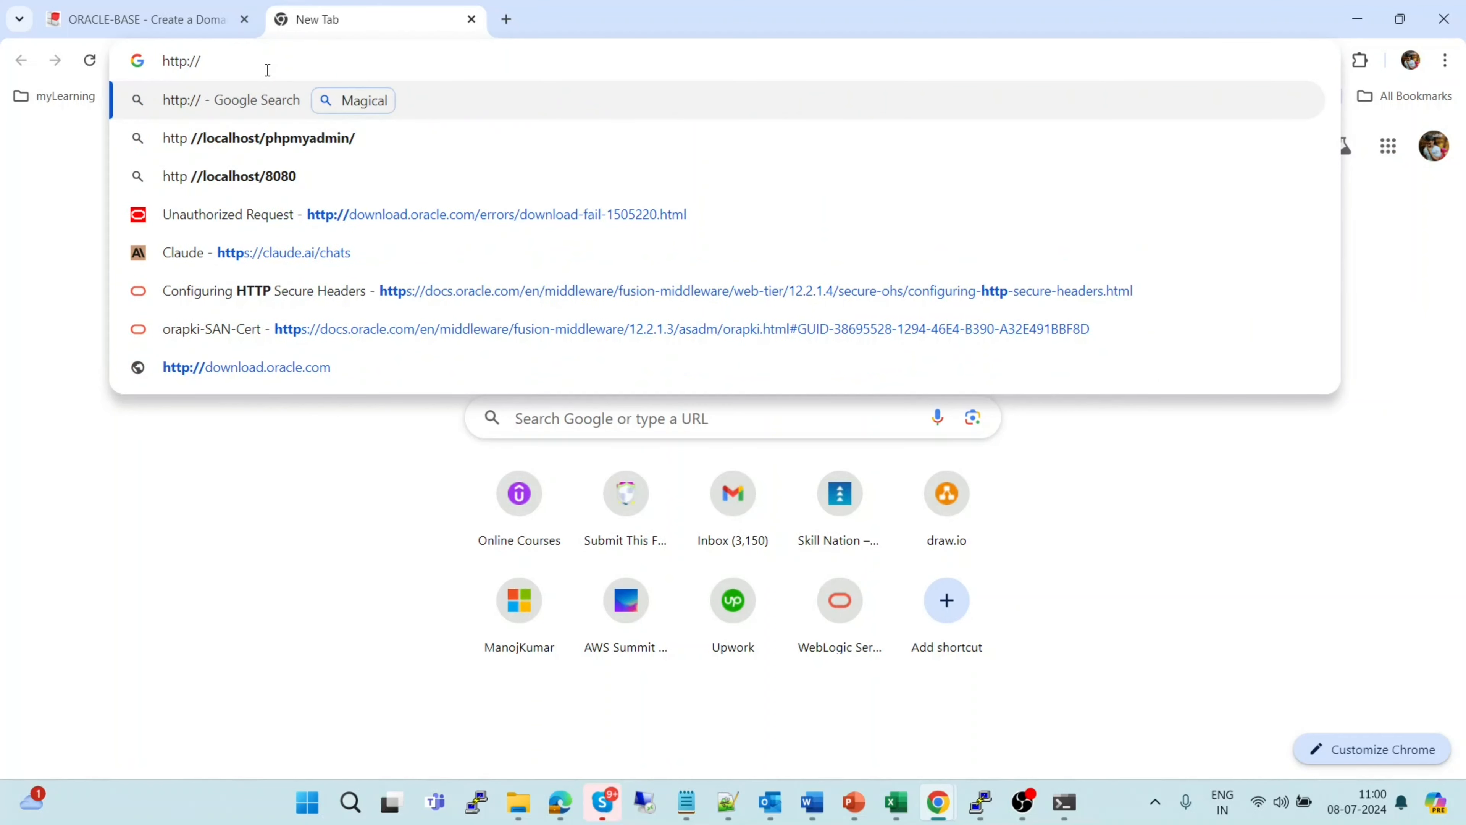
pyautogui.write('local')
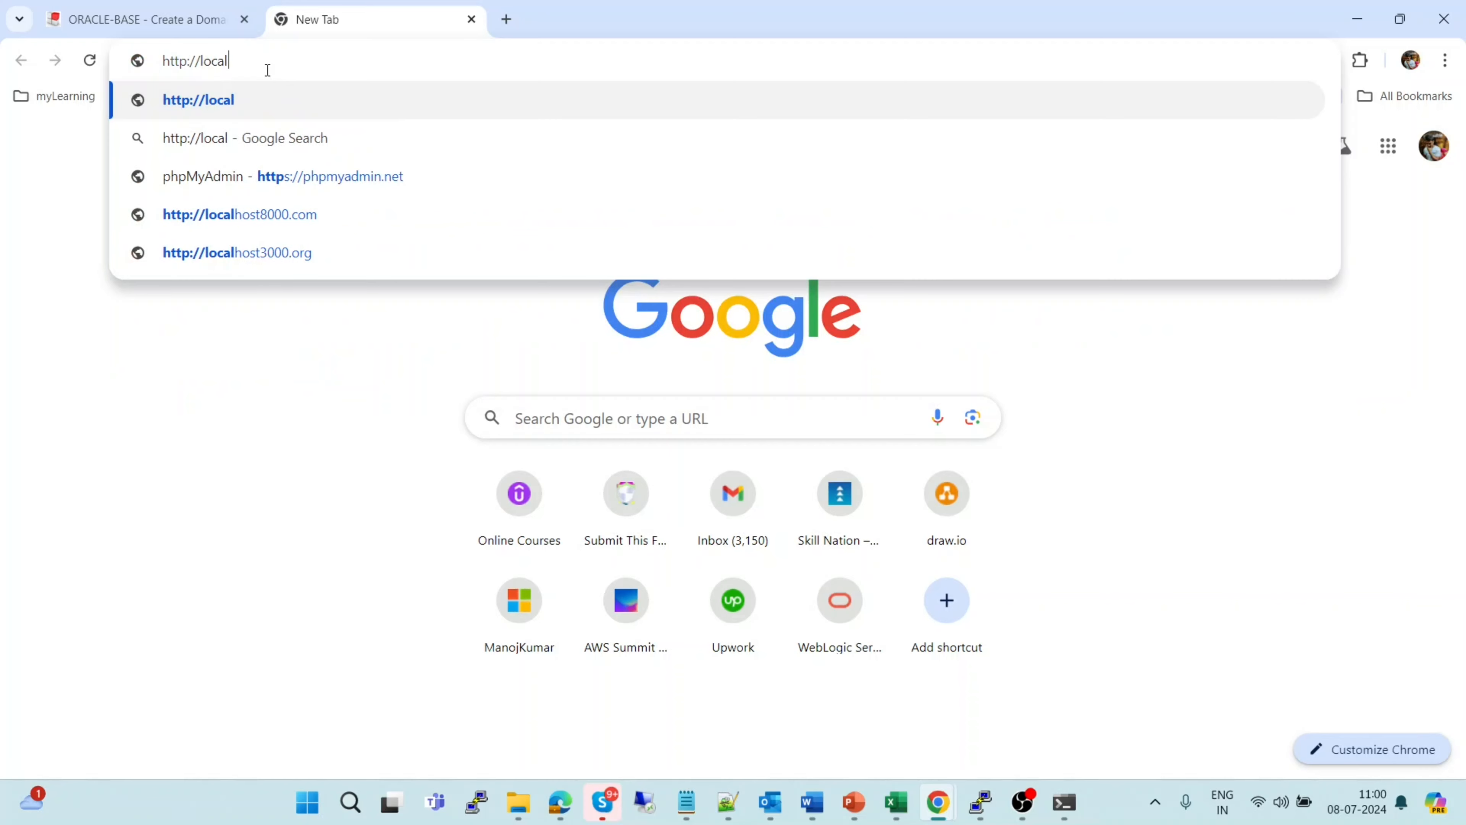
pyautogui.write('host:')
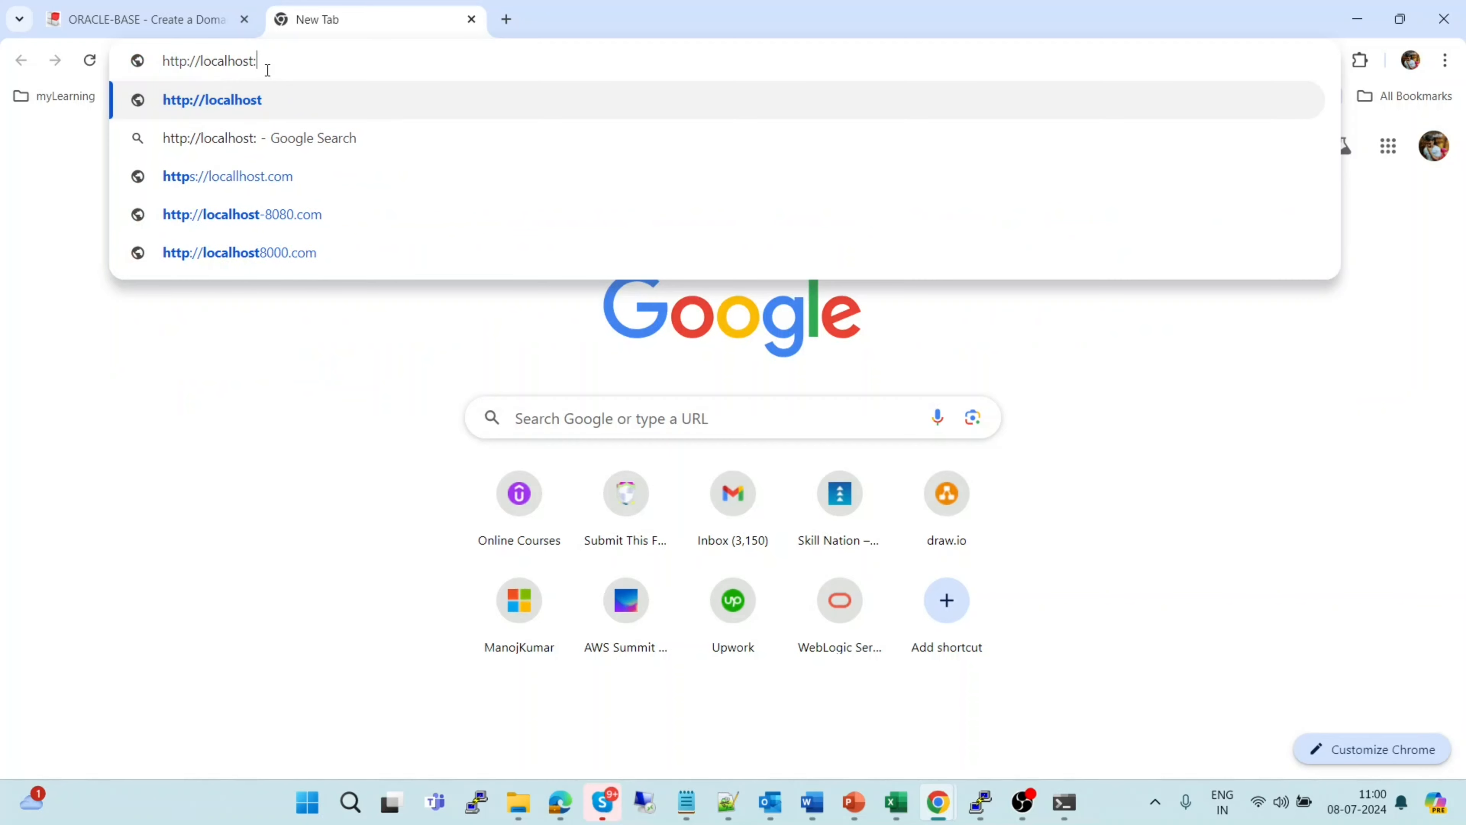
pyautogui.write('7001/')
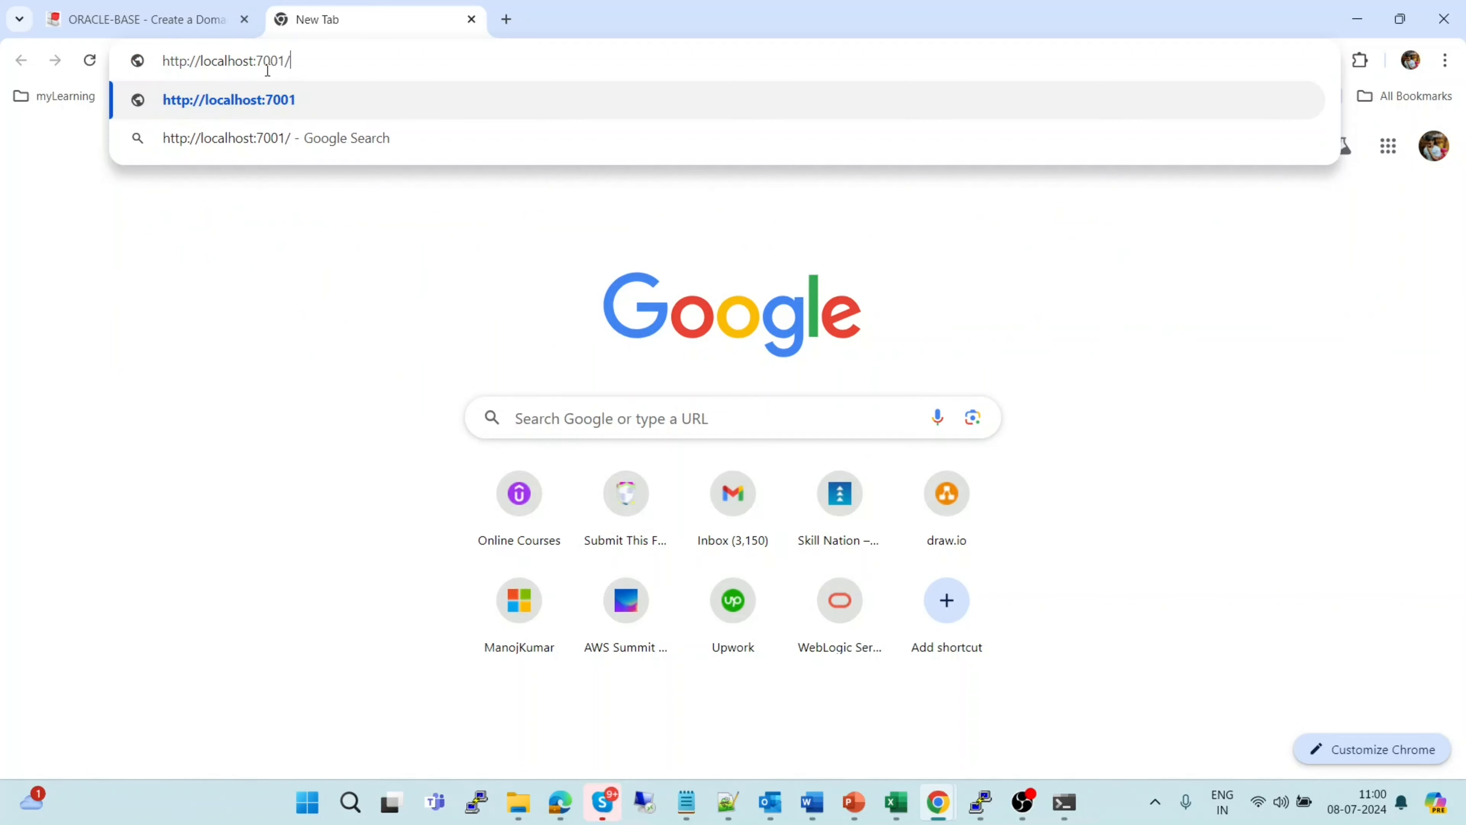
pyautogui.write('console')
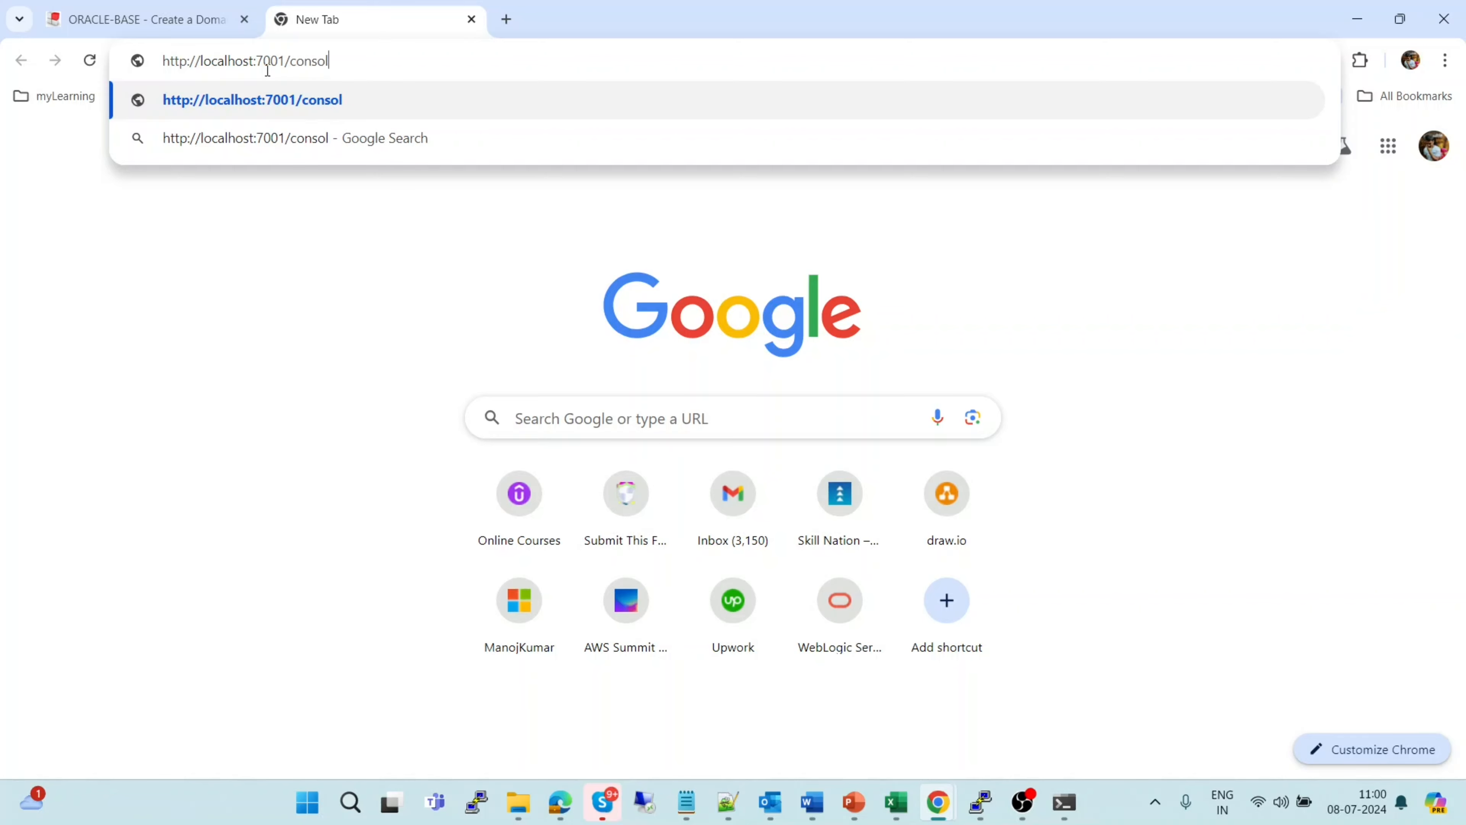
pyautogui.press('Return')
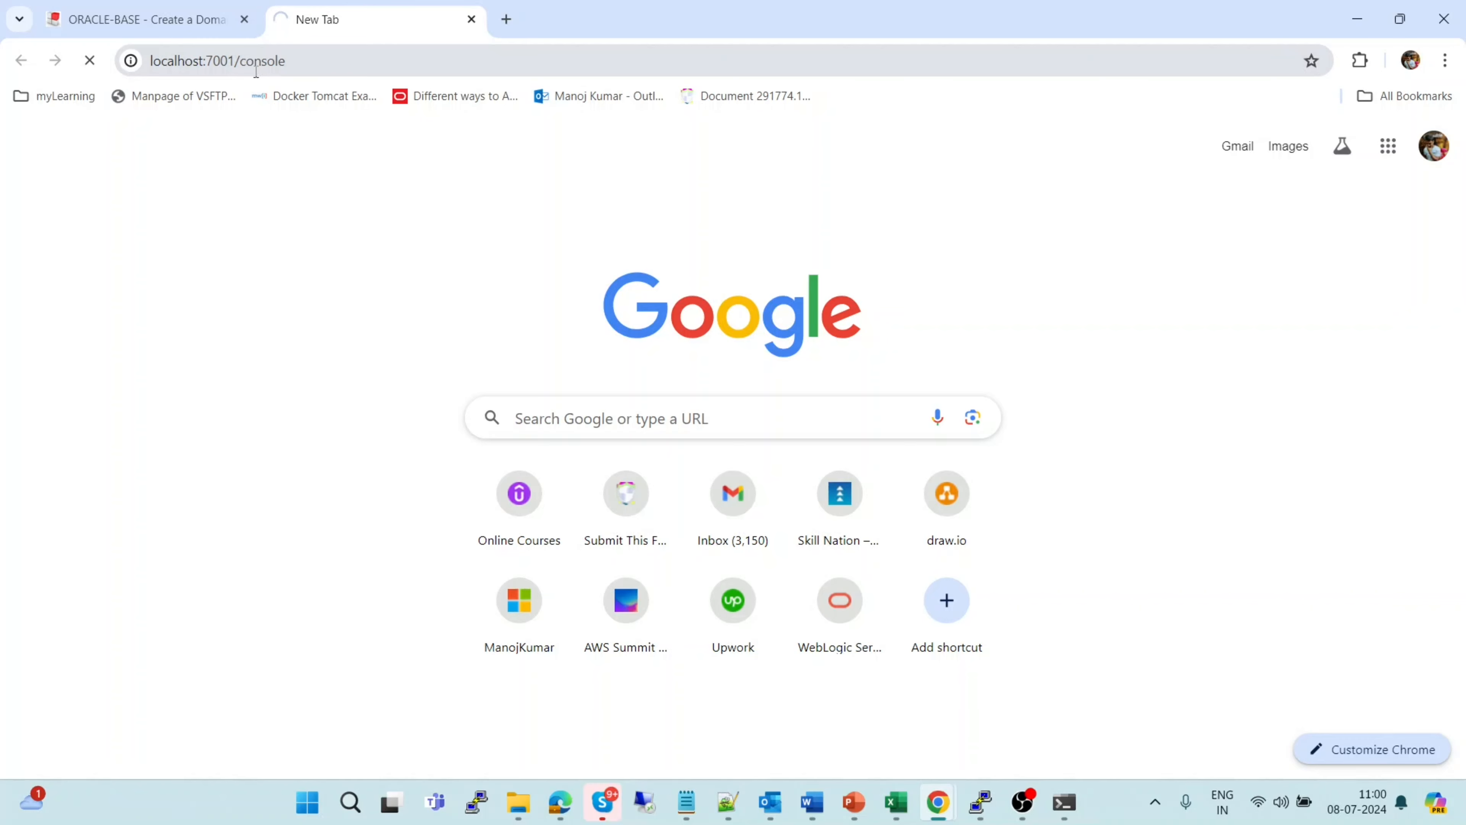
pyautogui.doubleClick(154, 61)
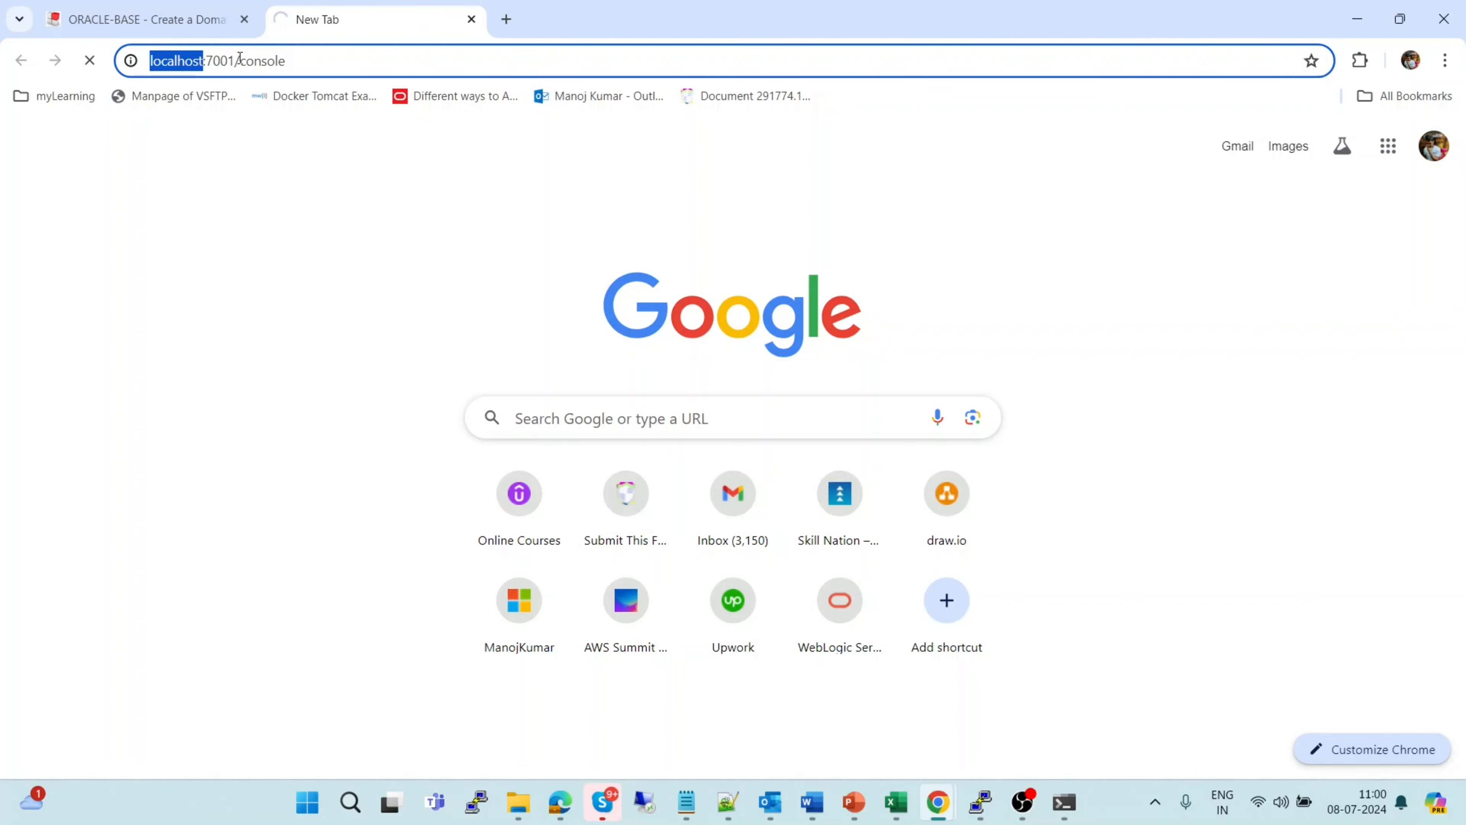
pyautogui.hotkey('alt', 'Tab')
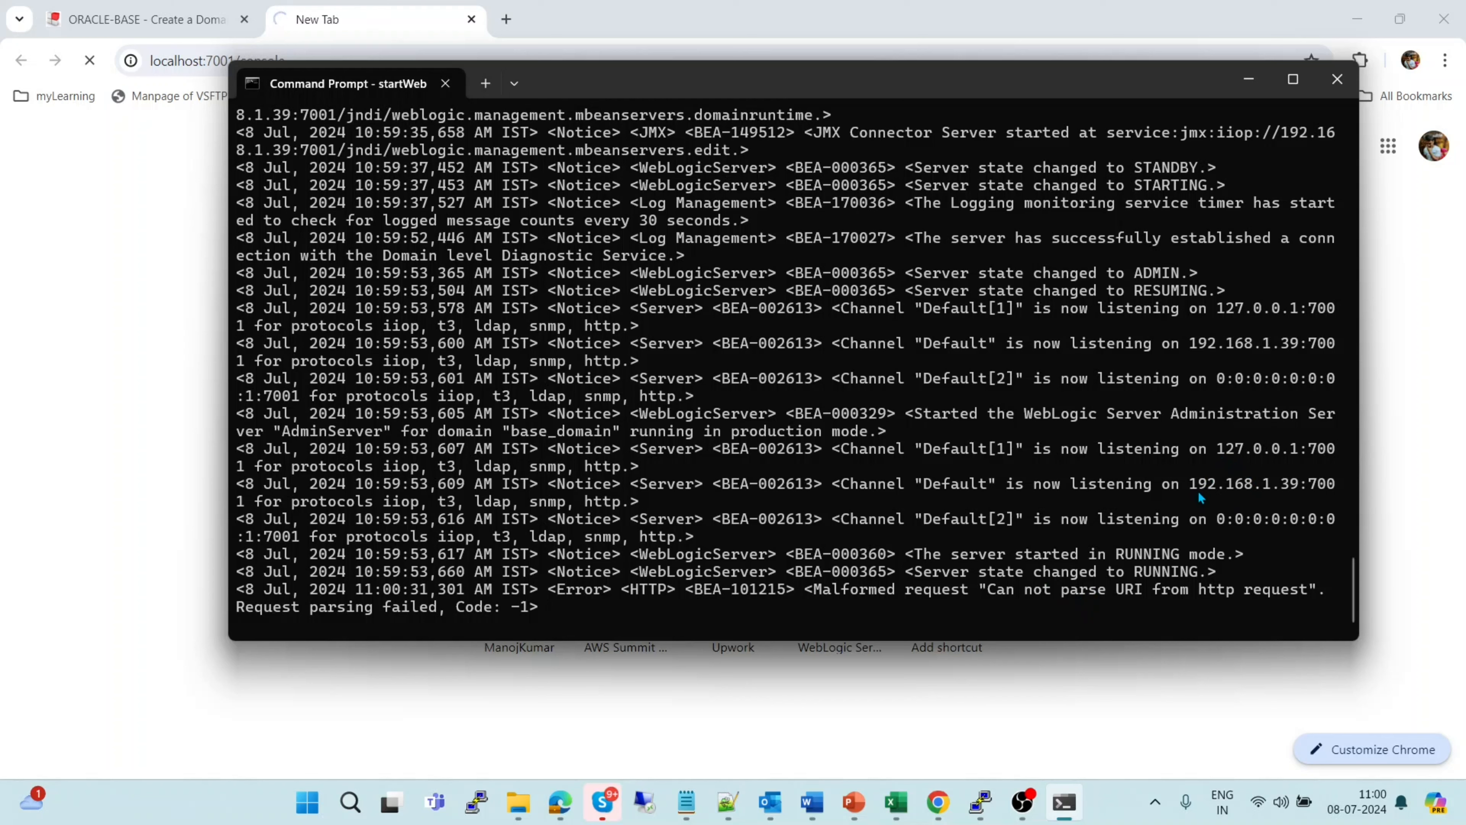
# Copy the listening address 192.168.1.39 from the server log and return to Chrome
pyautogui.moveTo(1190, 487); pyautogui.dragTo(1297, 490)
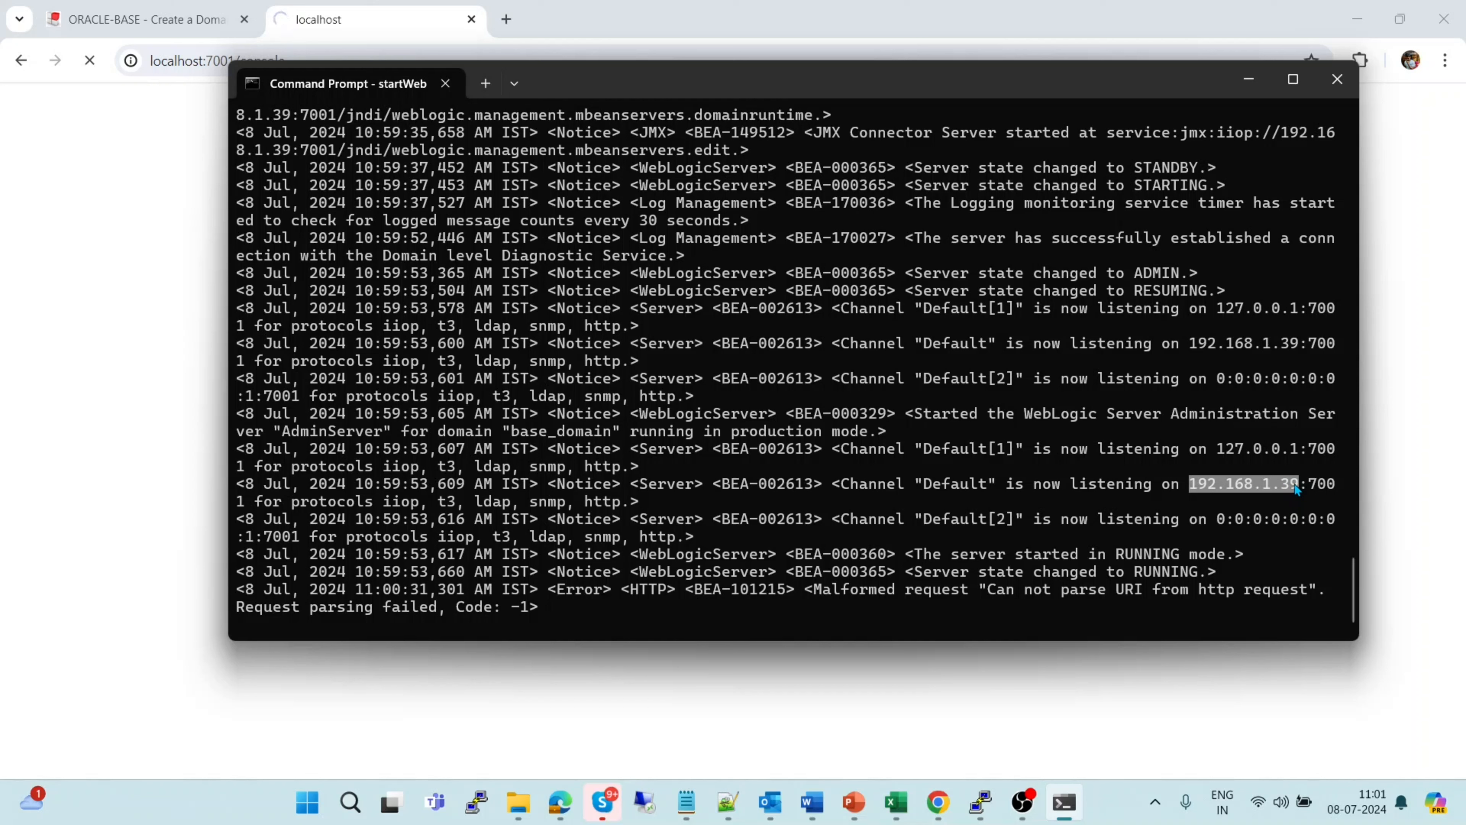
pyautogui.hotkey('ctrl', 'c')
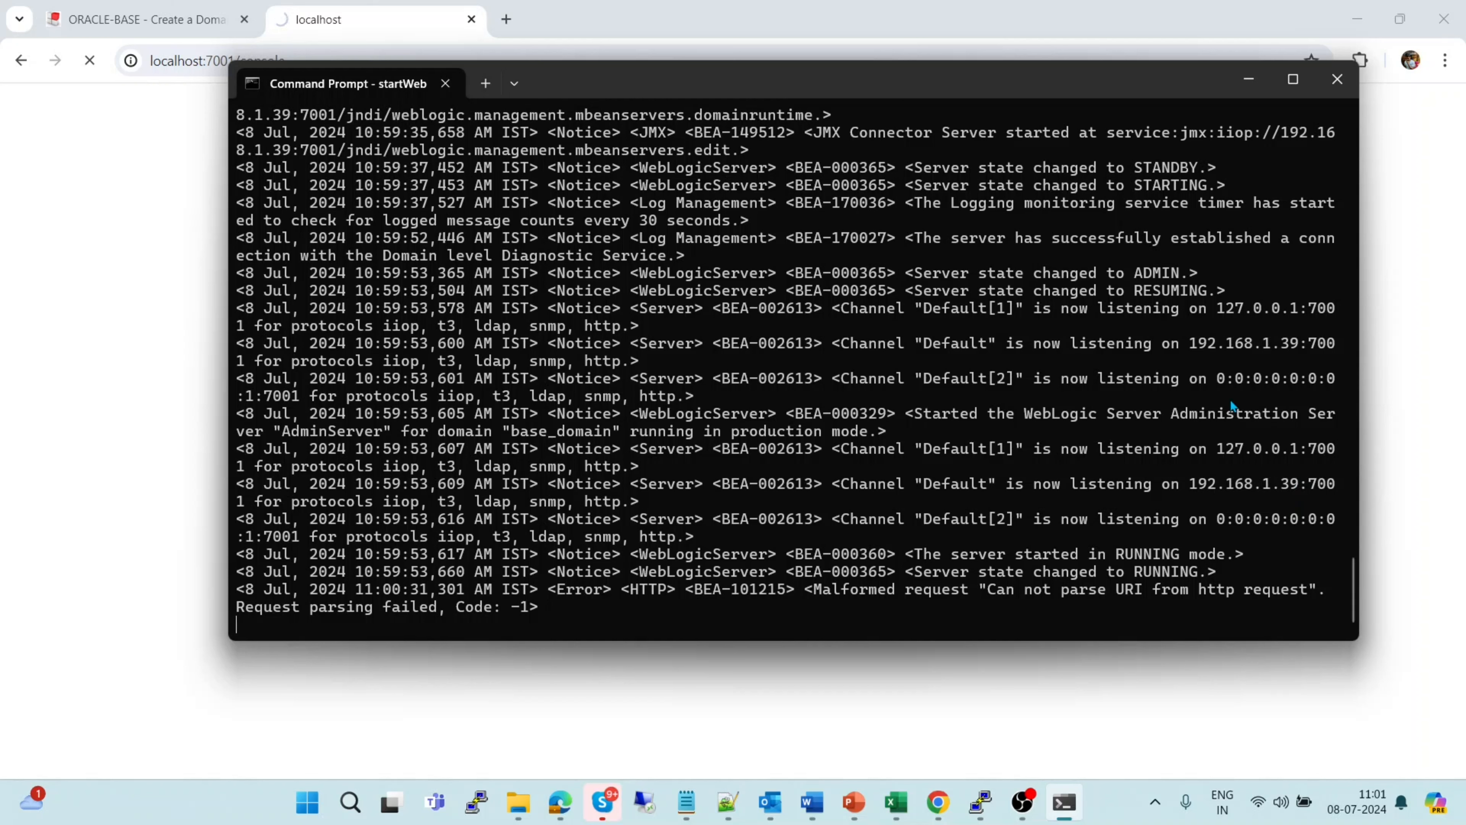
pyautogui.hotkey('alt', 'Tab')
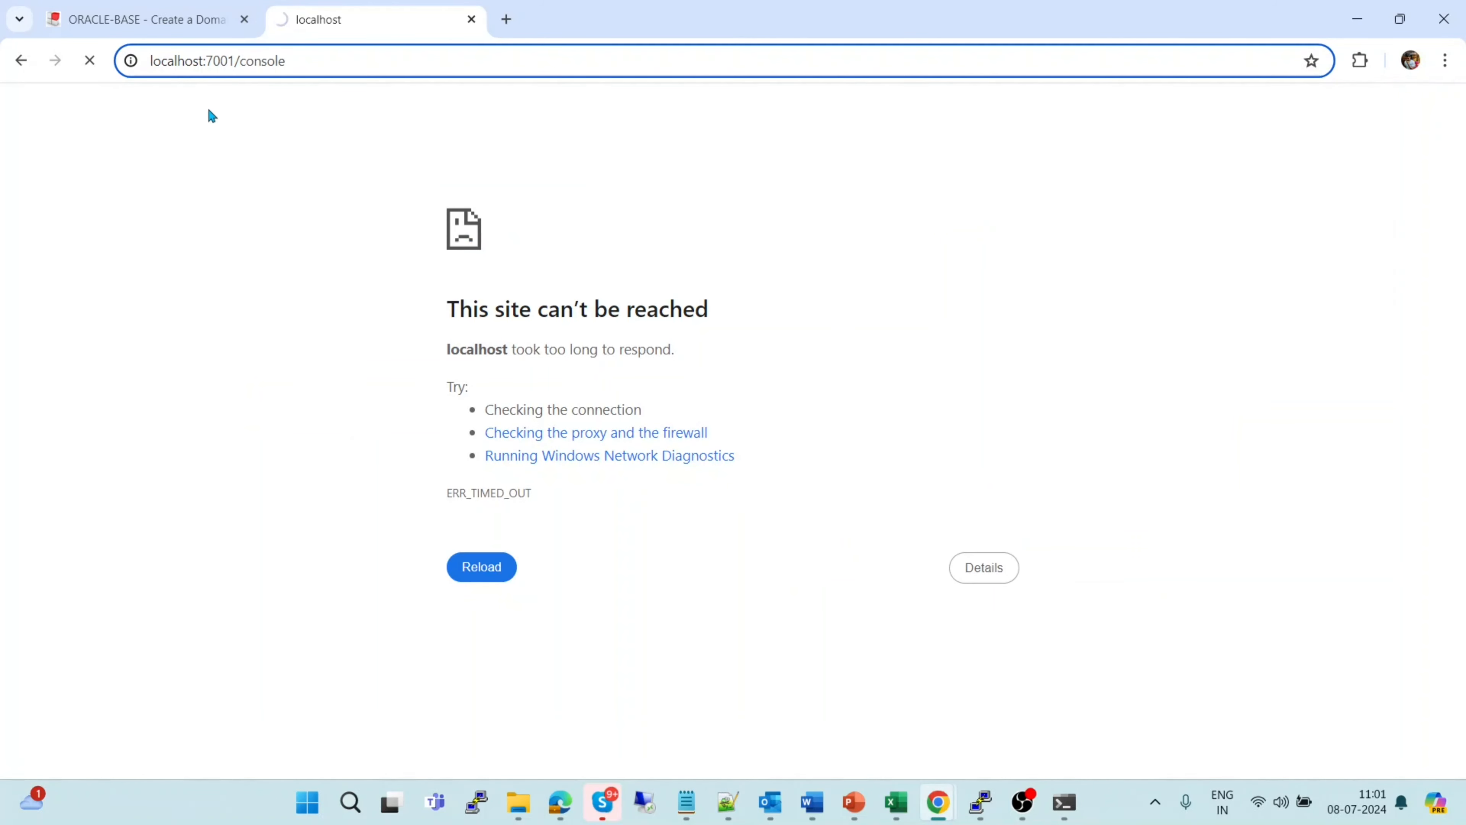
# Retry the localhost console address over http instead of https
pyautogui.doubleClick(183, 60)
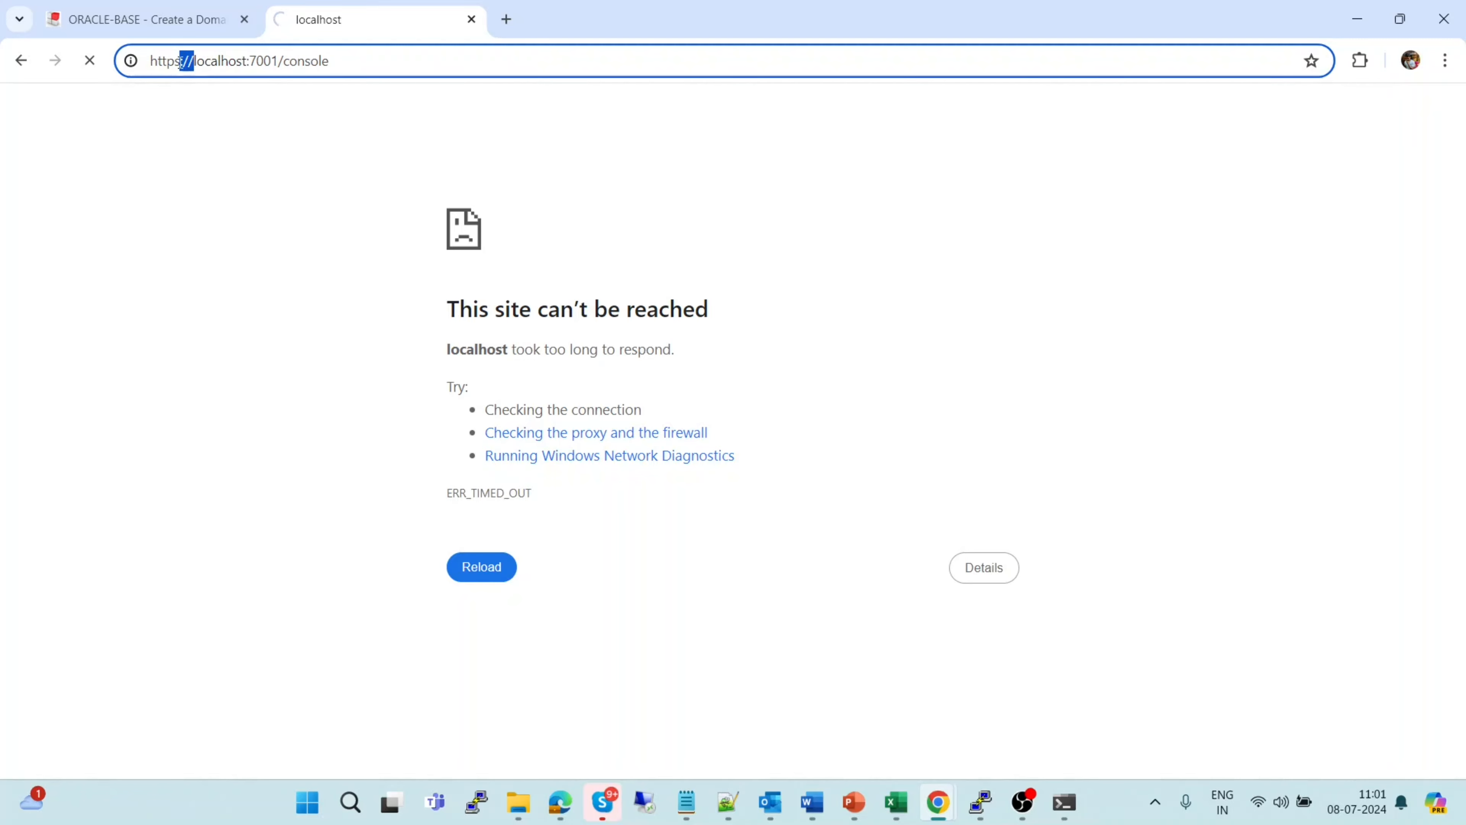
pyautogui.click(180, 60)
pyautogui.press('BackSpace')
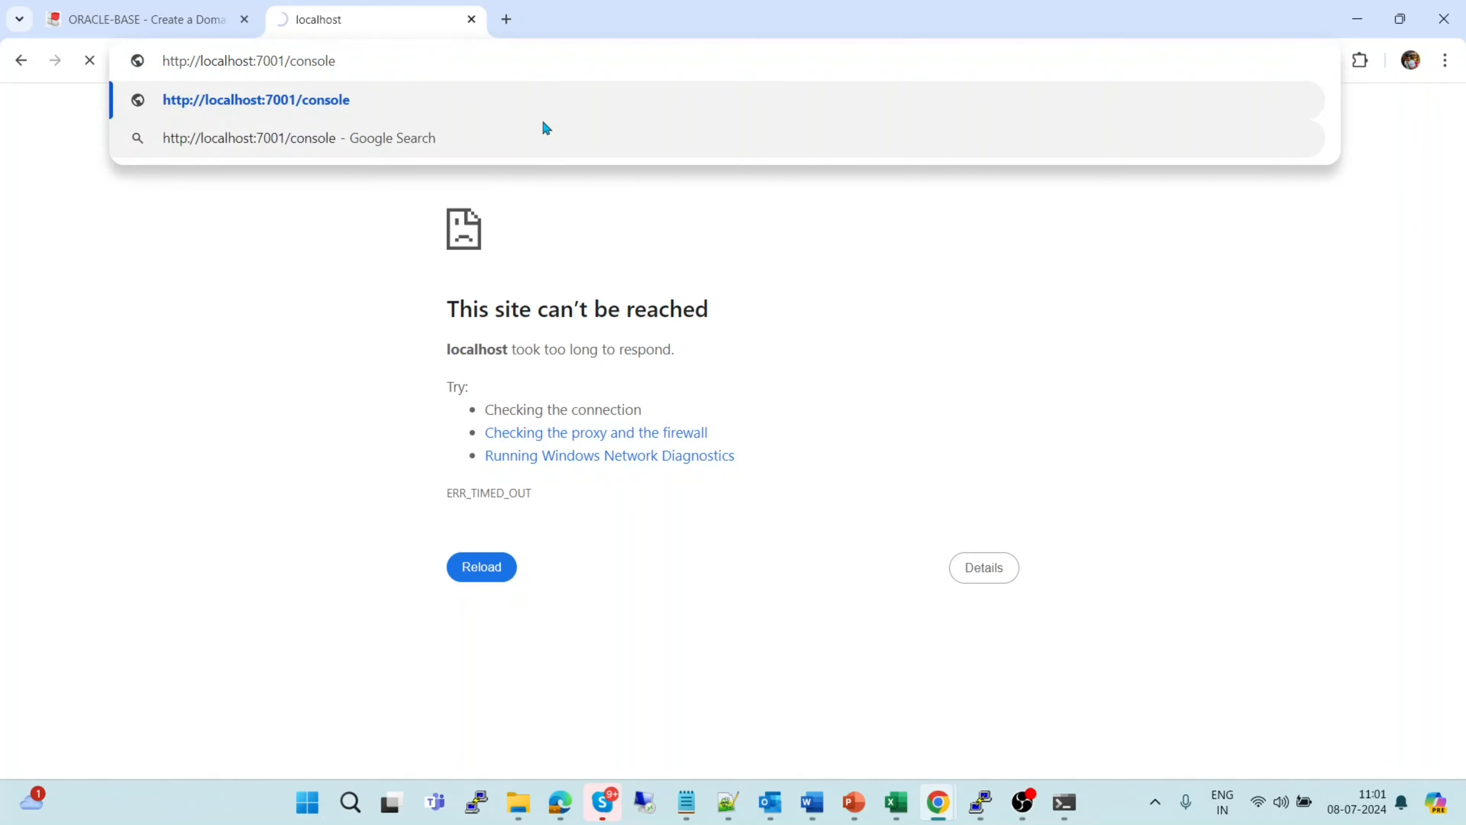
pyautogui.press('Return')
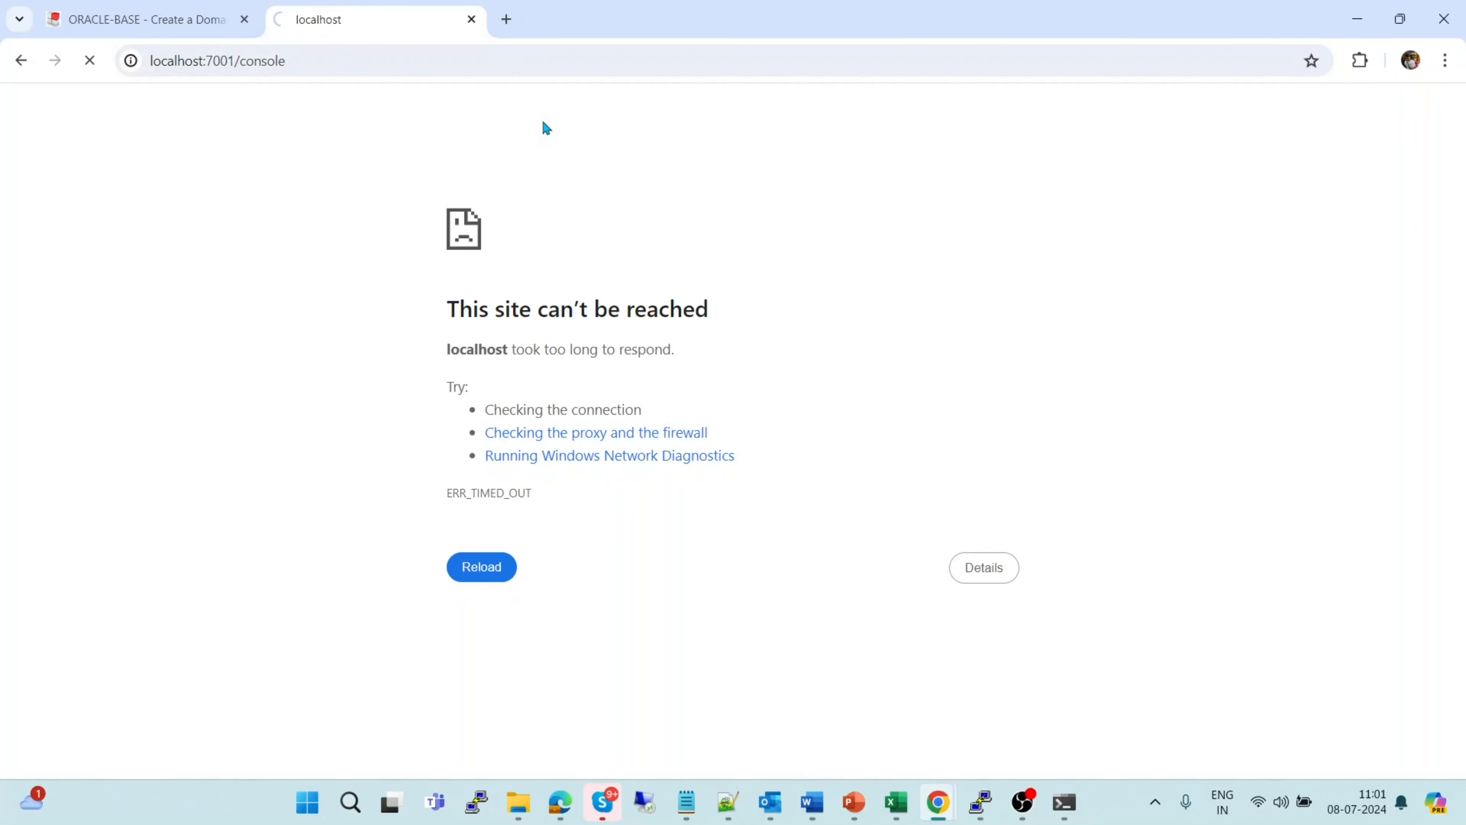
pyautogui.click(507, 19)
pyautogui.click(436, 61)
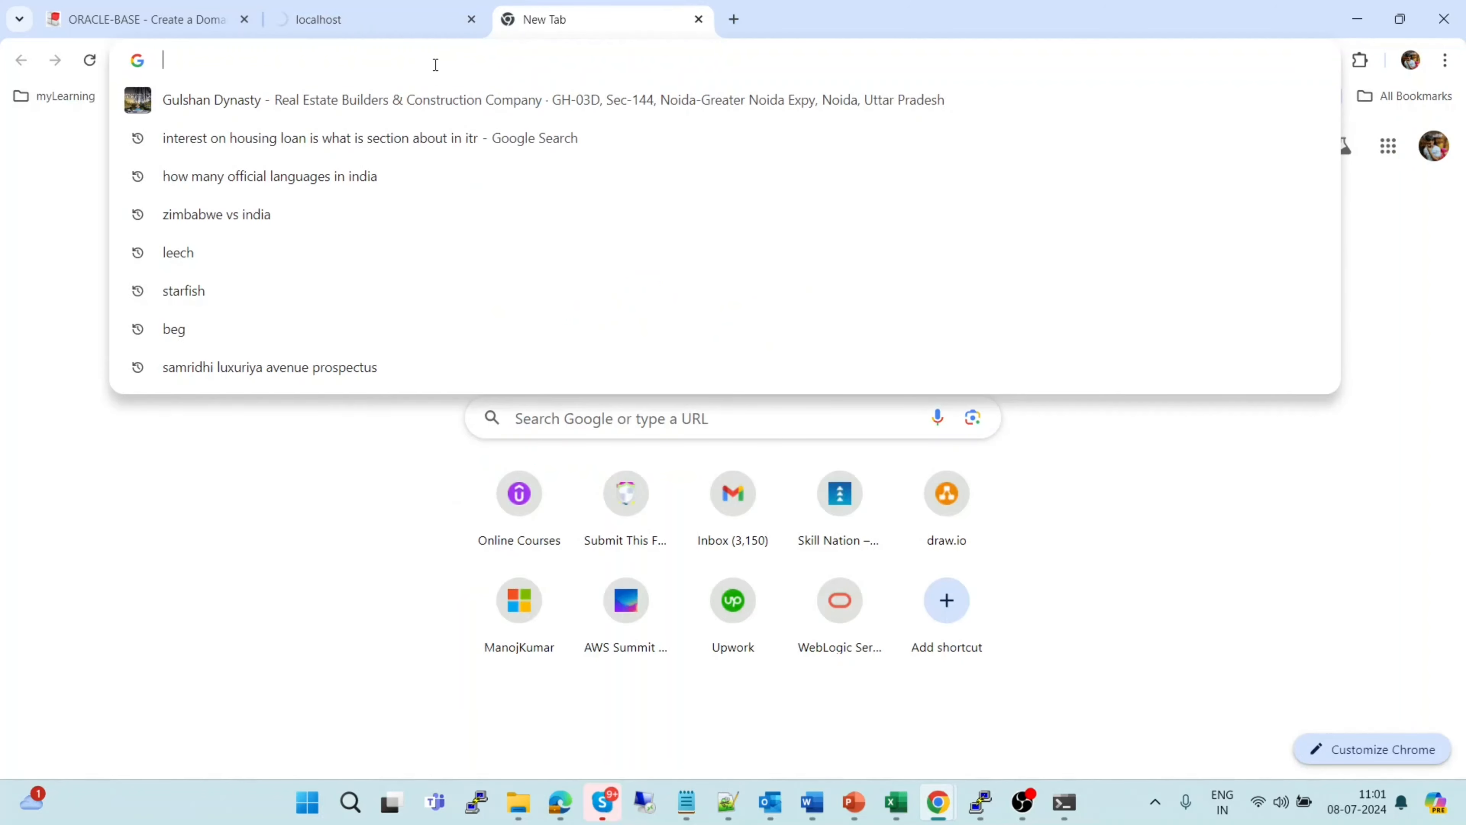
pyautogui.write('http://')
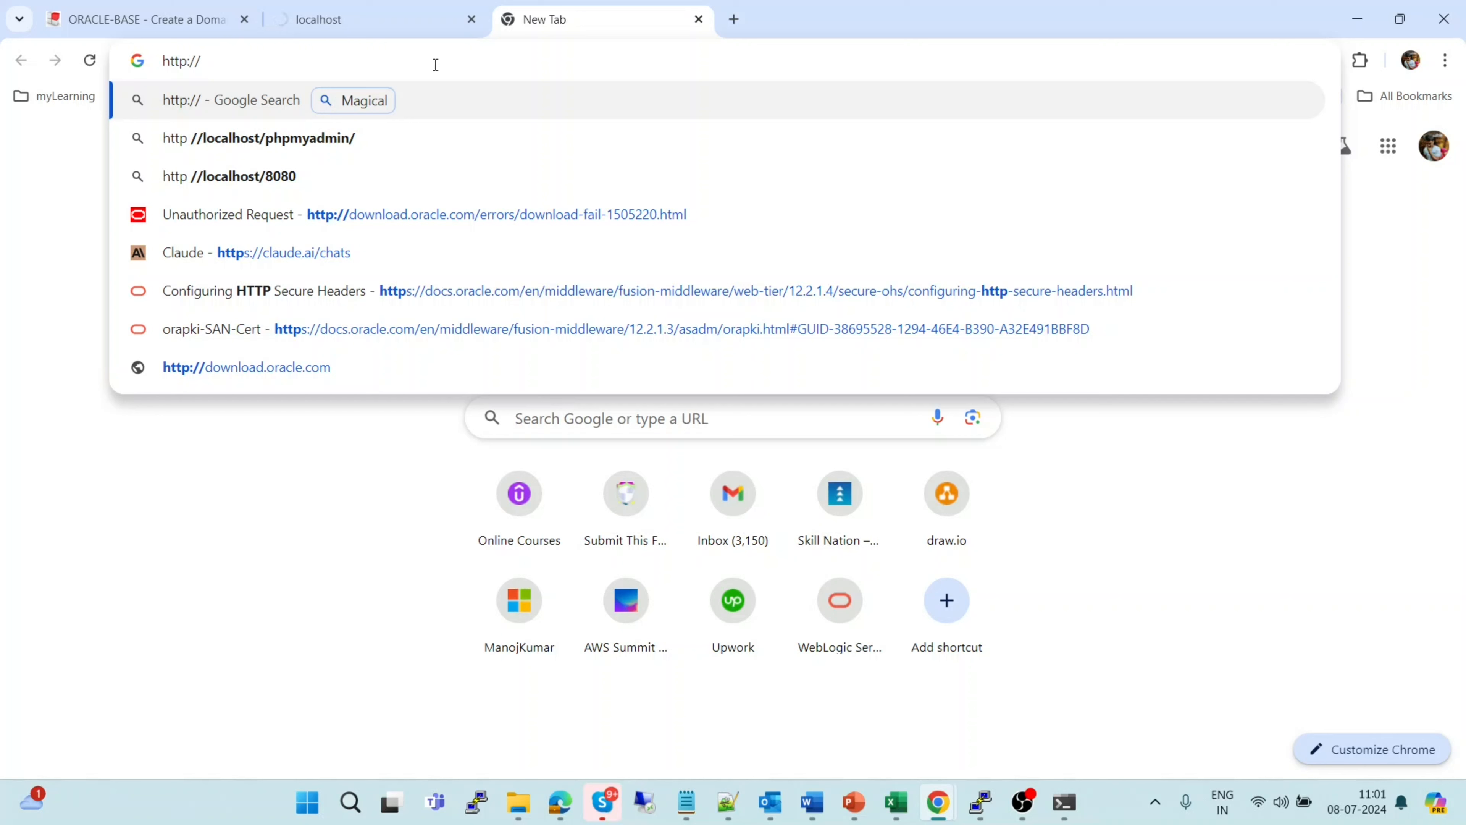
pyautogui.write('192.168.1.39:')
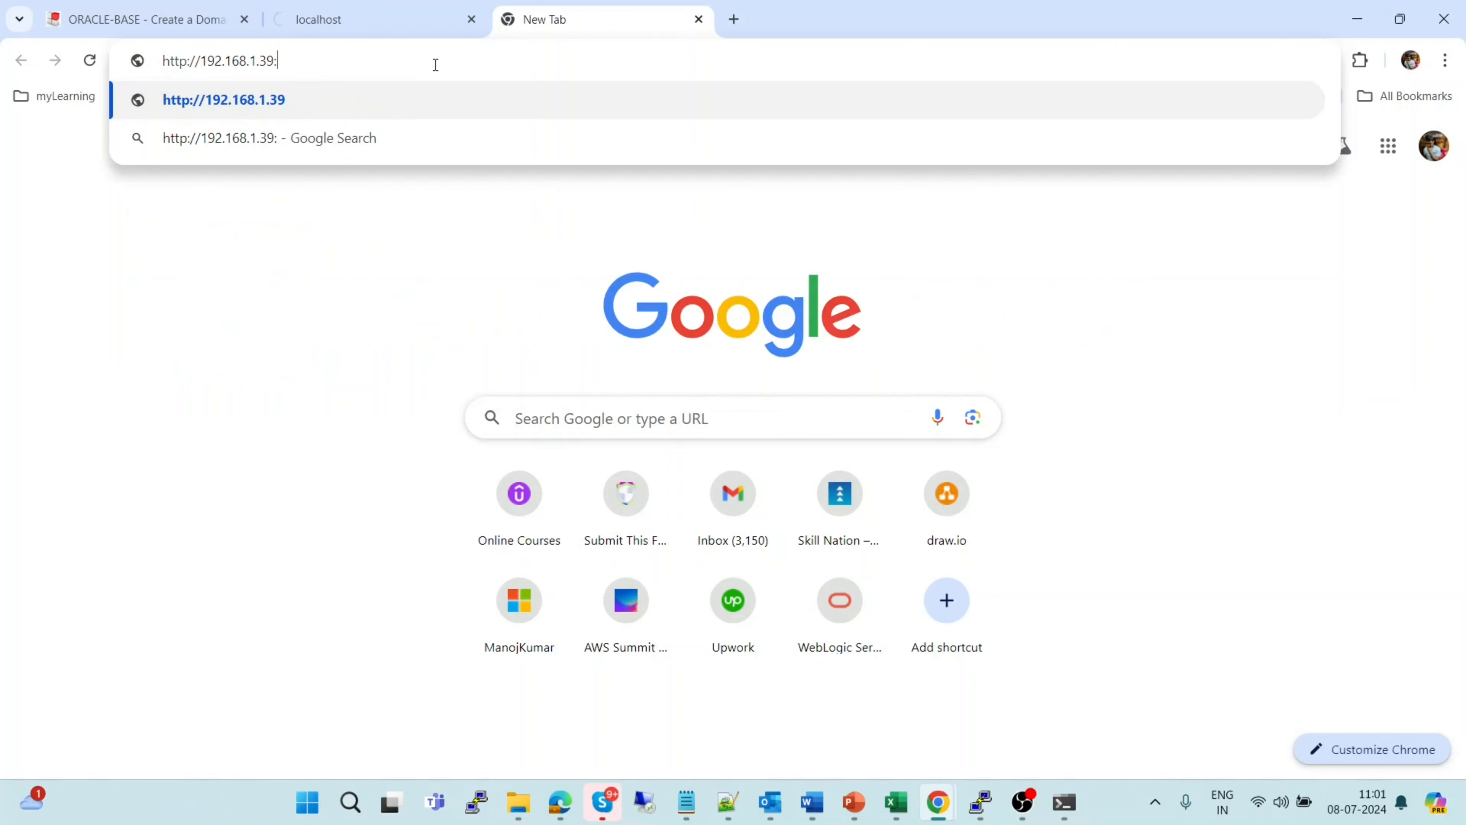
pyautogui.write('7001/console')
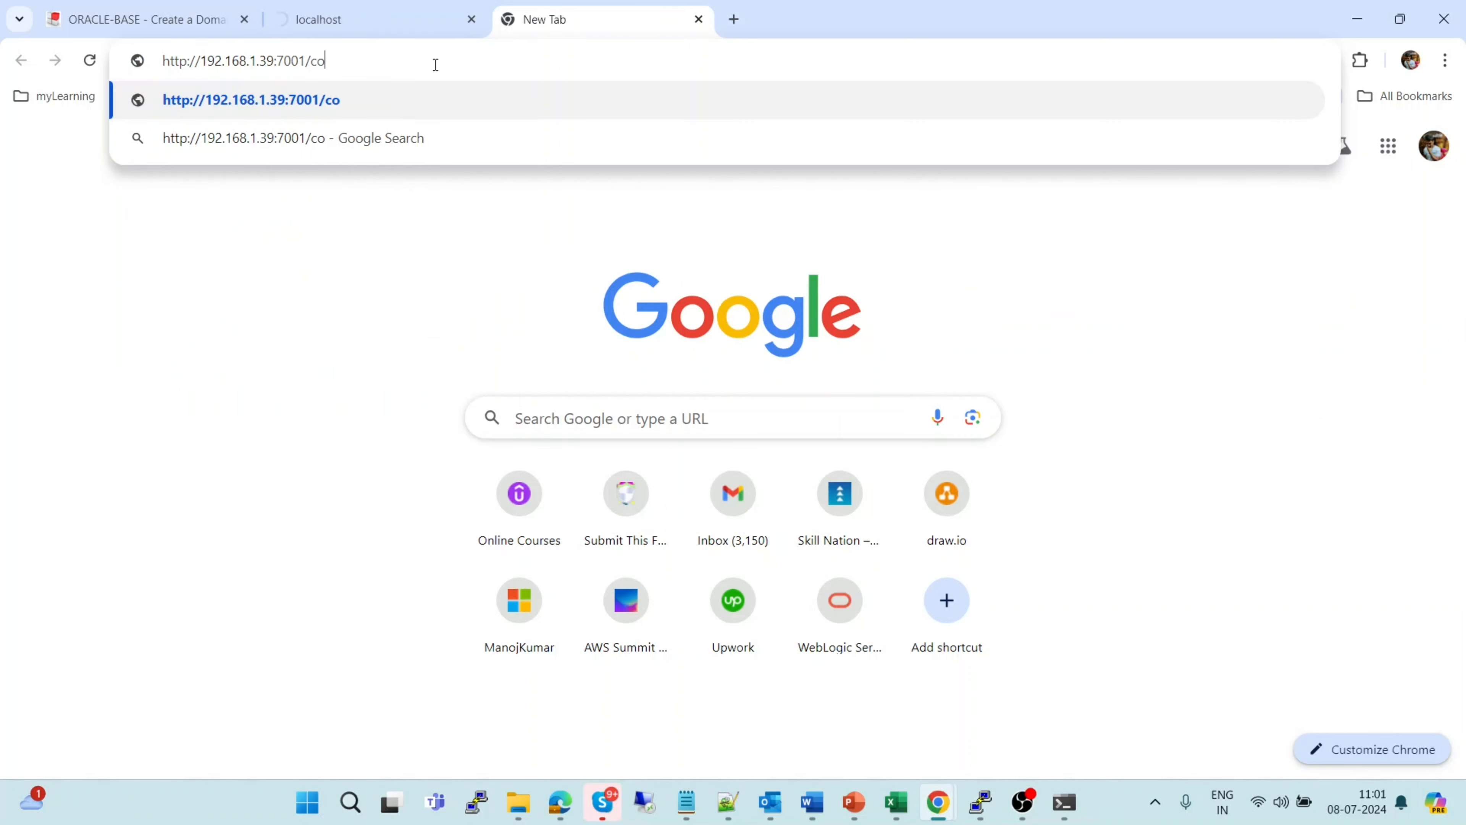
pyautogui.press('Return')
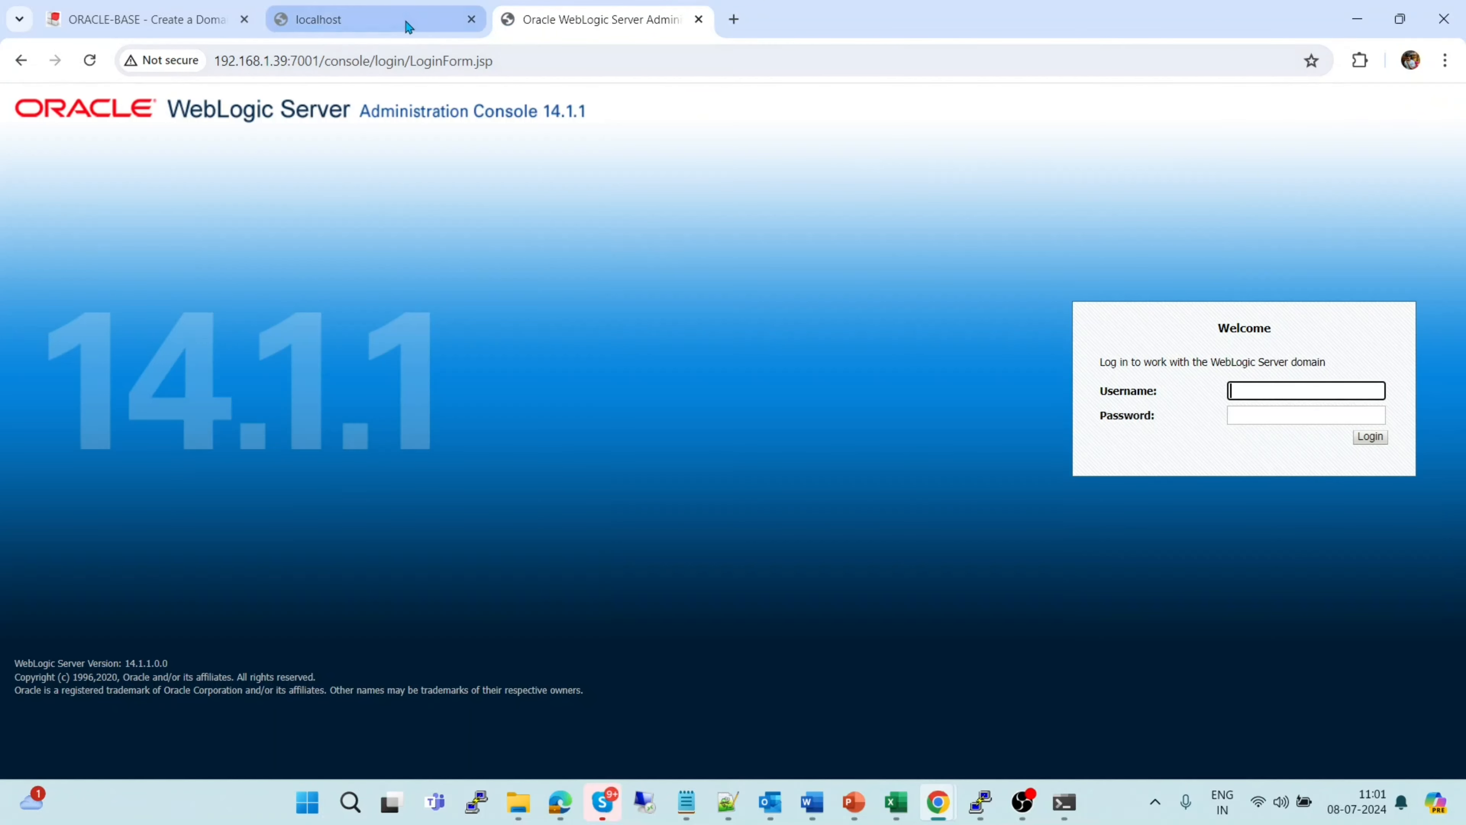
pyautogui.click(406, 24)
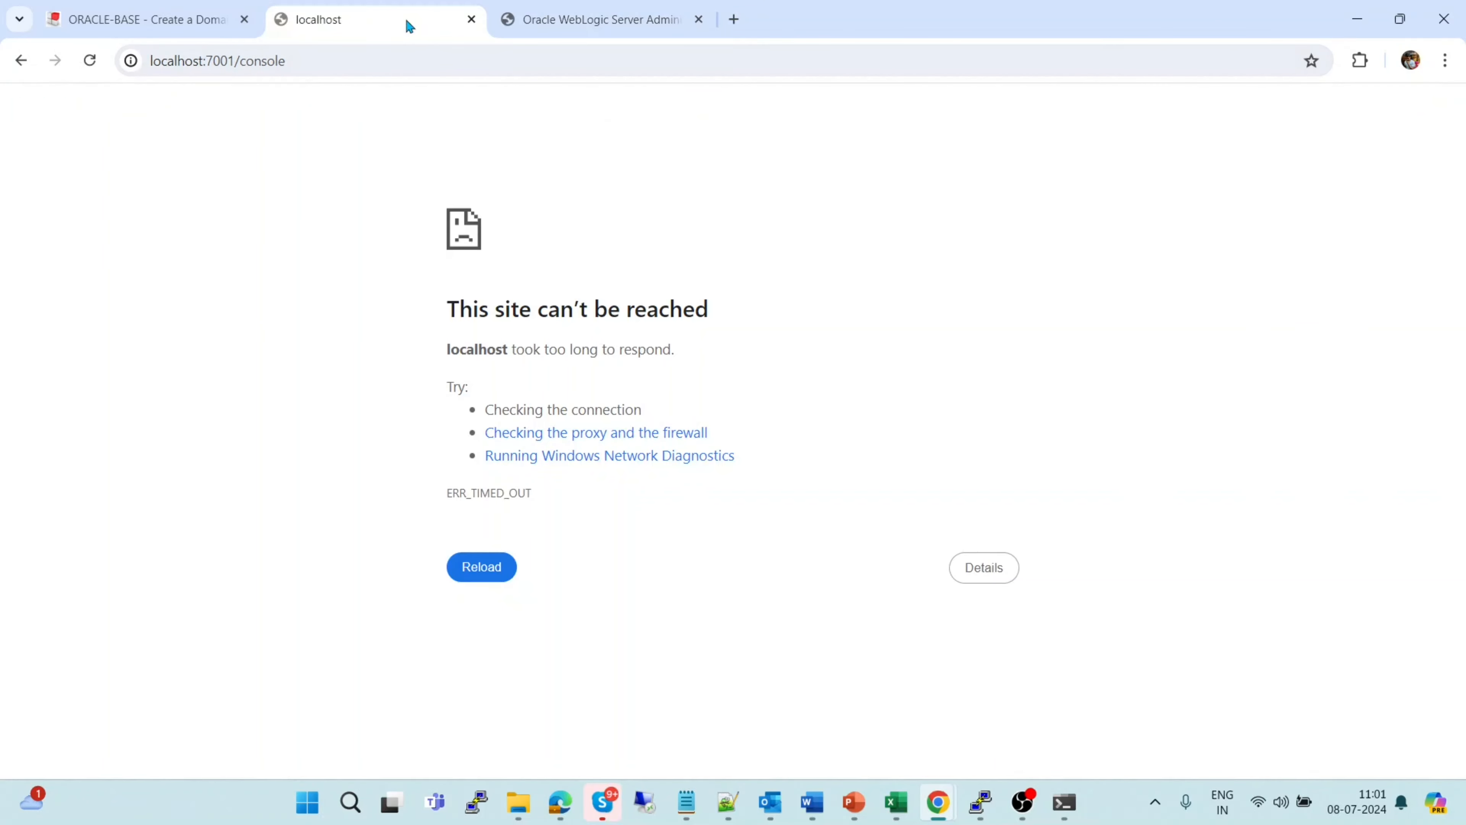
pyautogui.click(334, 56)
pyautogui.press('Left')
pyautogui.write('https://')
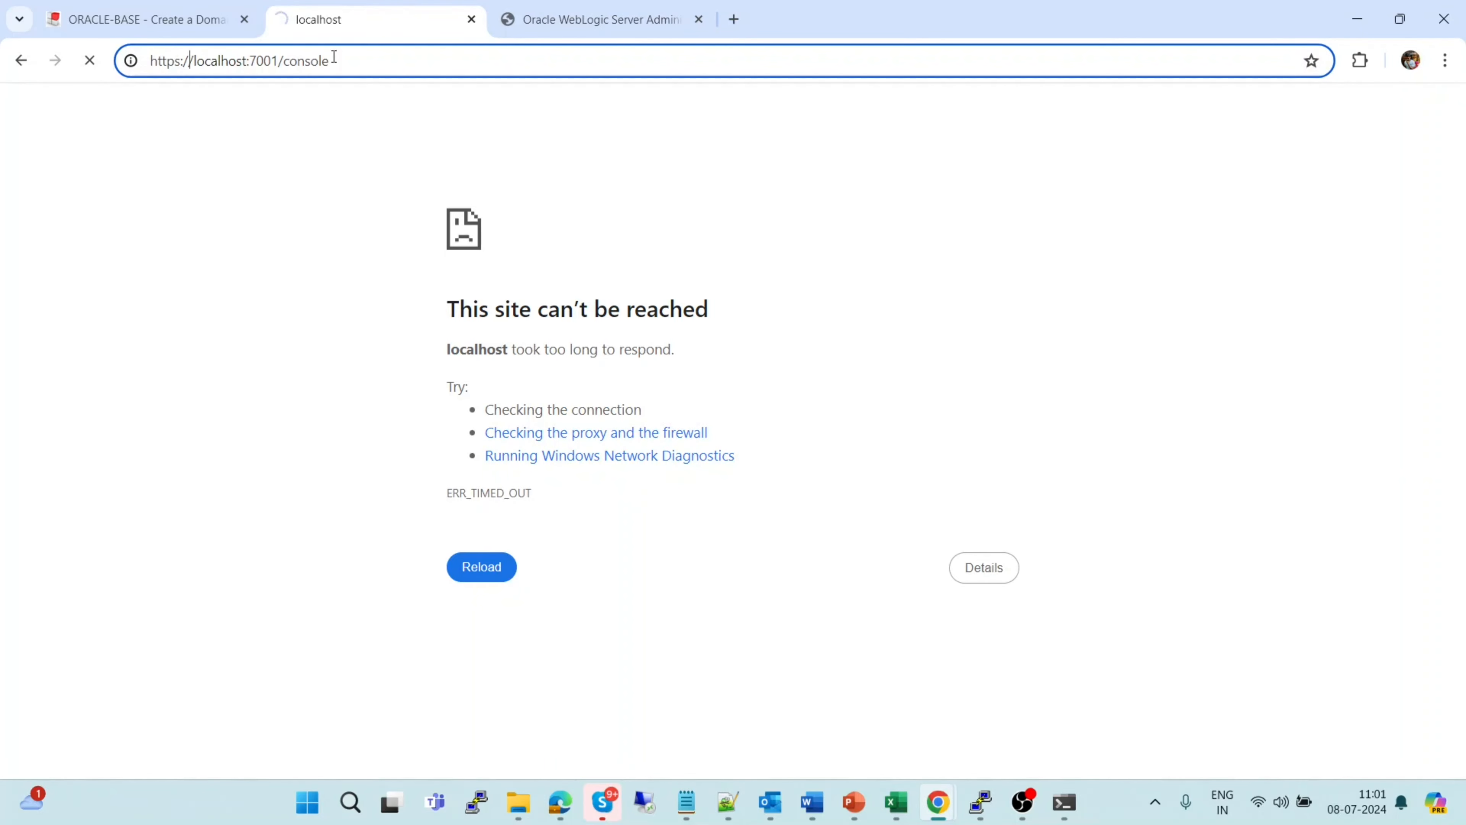
pyautogui.press('Left')
pyautogui.press('Left')
pyautogui.press('Left')
pyautogui.press('BackSpace')
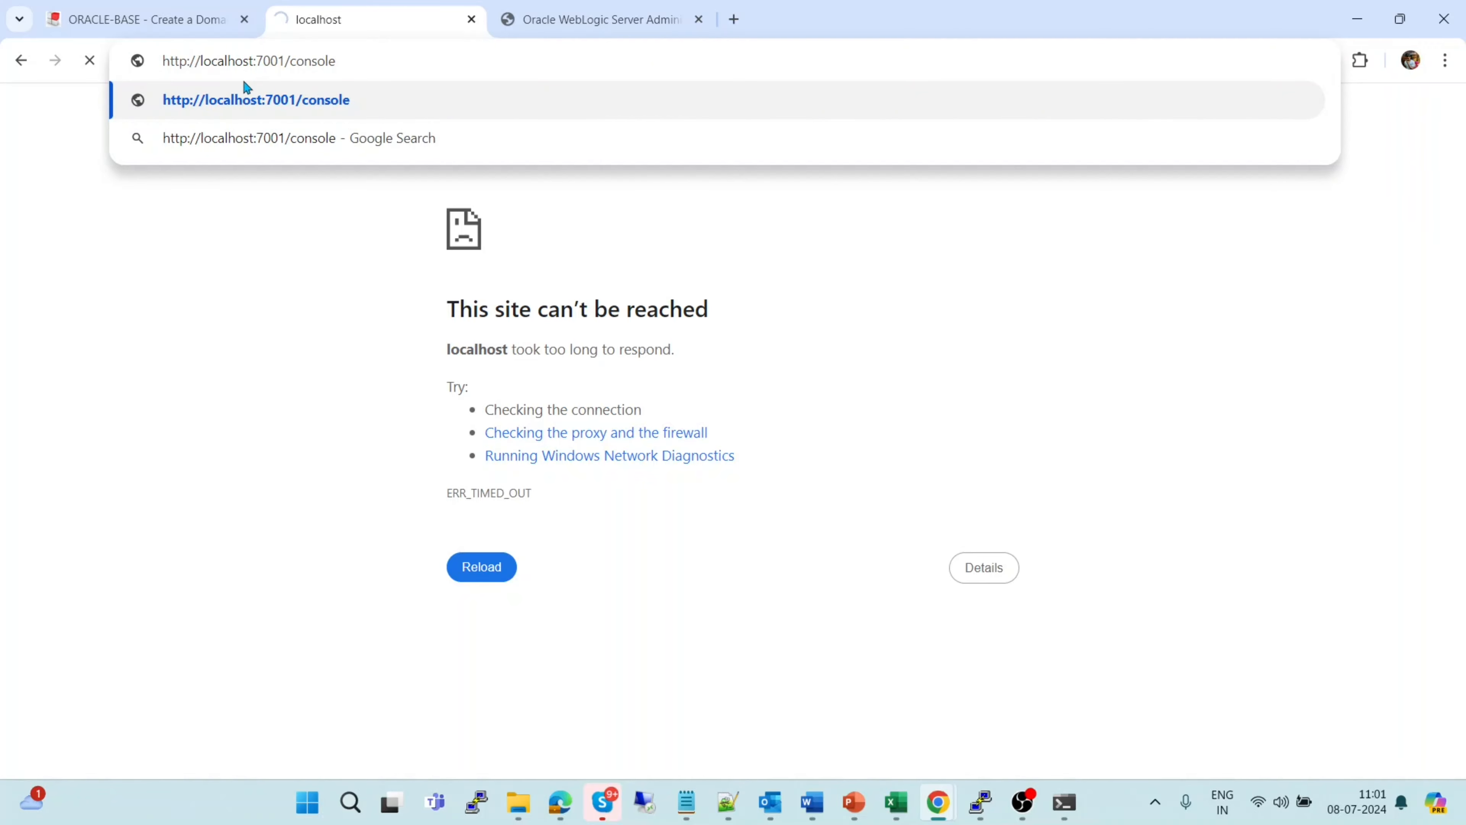
pyautogui.click(245, 92)
pyautogui.click(330, 72)
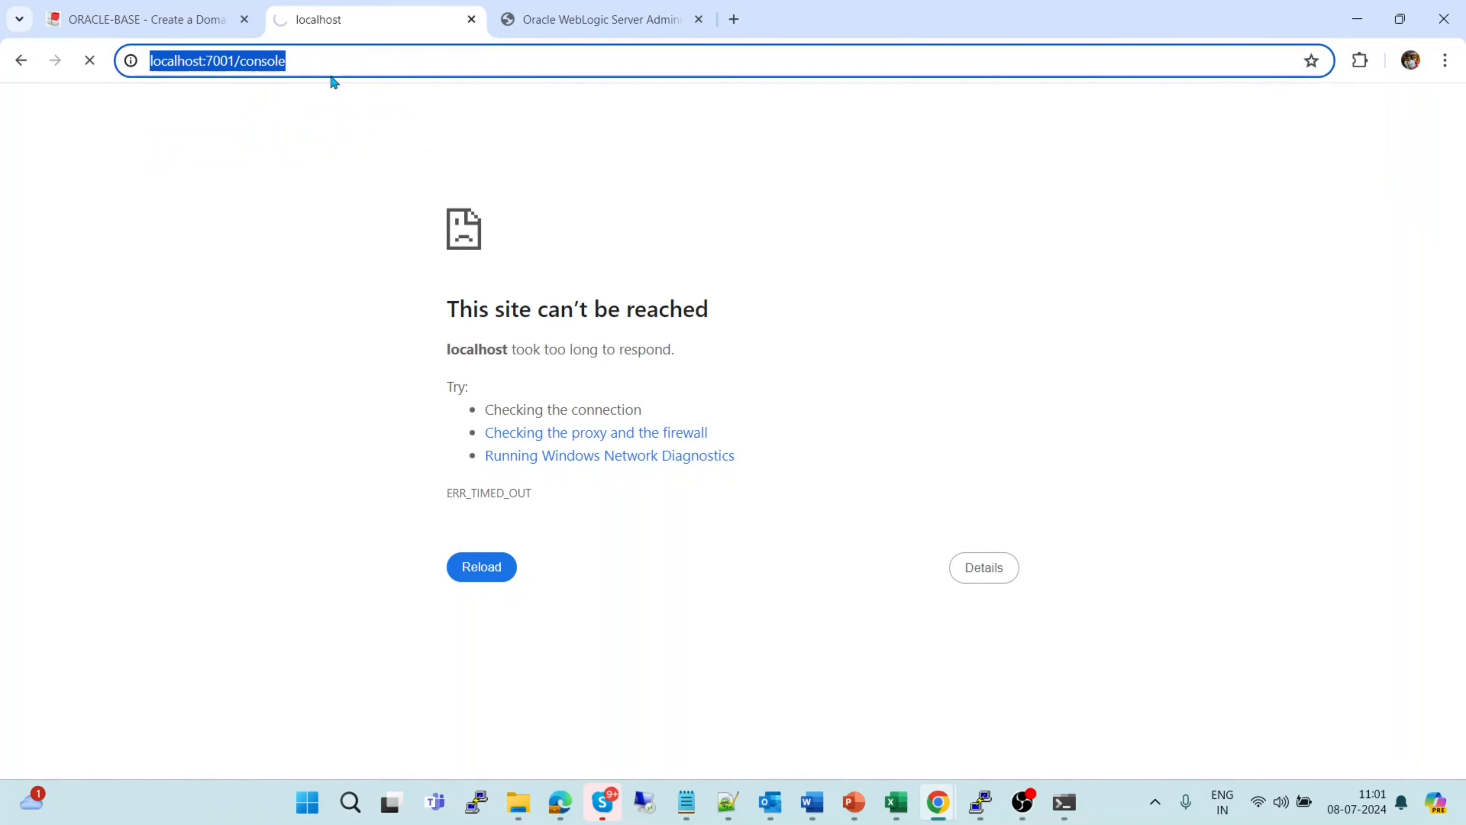
pyautogui.click(564, 17)
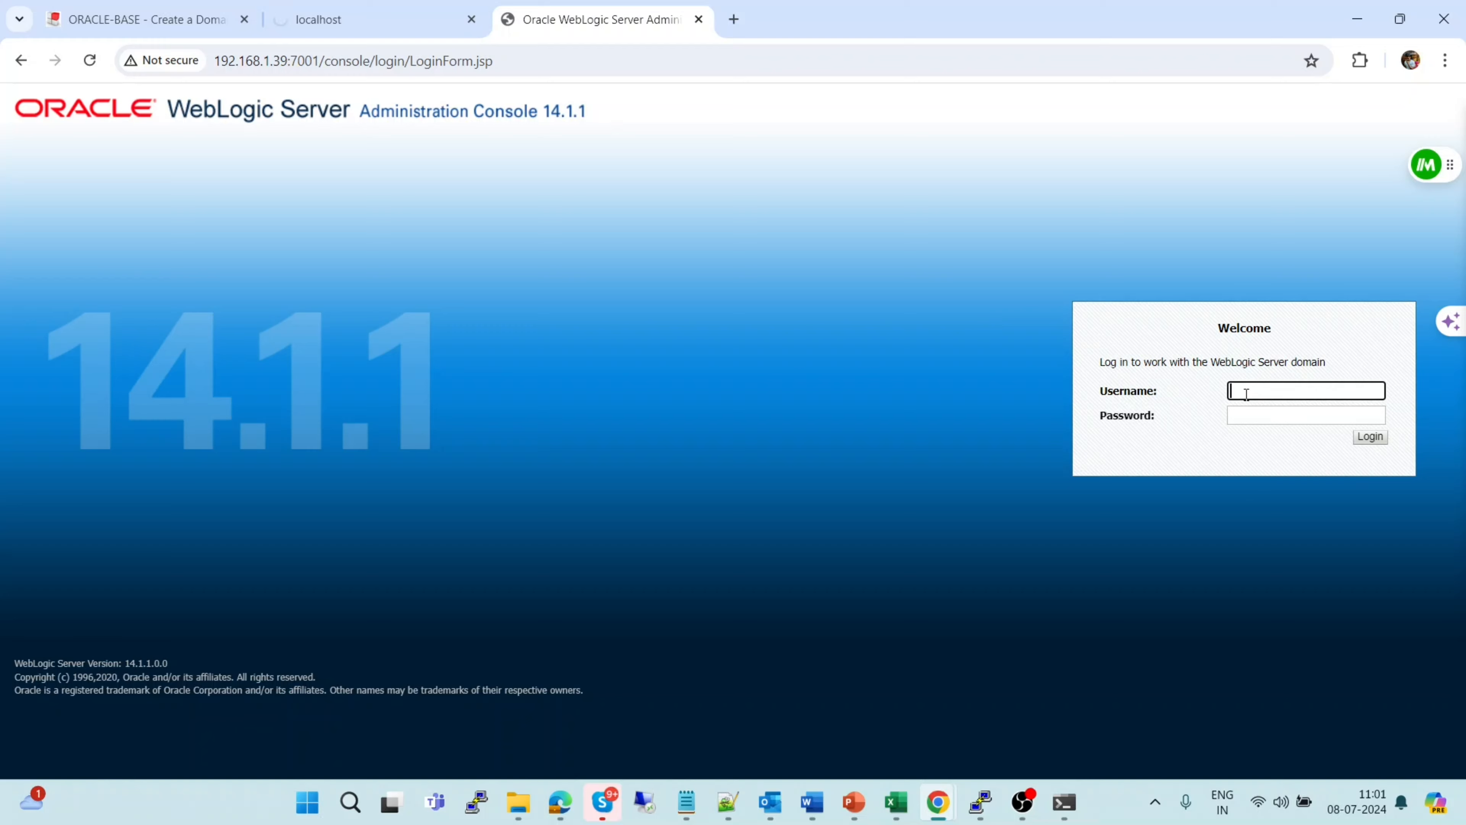
# Sign in with the admin username and password, then dismiss Chrome's password warning and save-password offer
pyautogui.write('weblogic')
pyautogui.press('Tab')
pyautogui.write('welcome1')
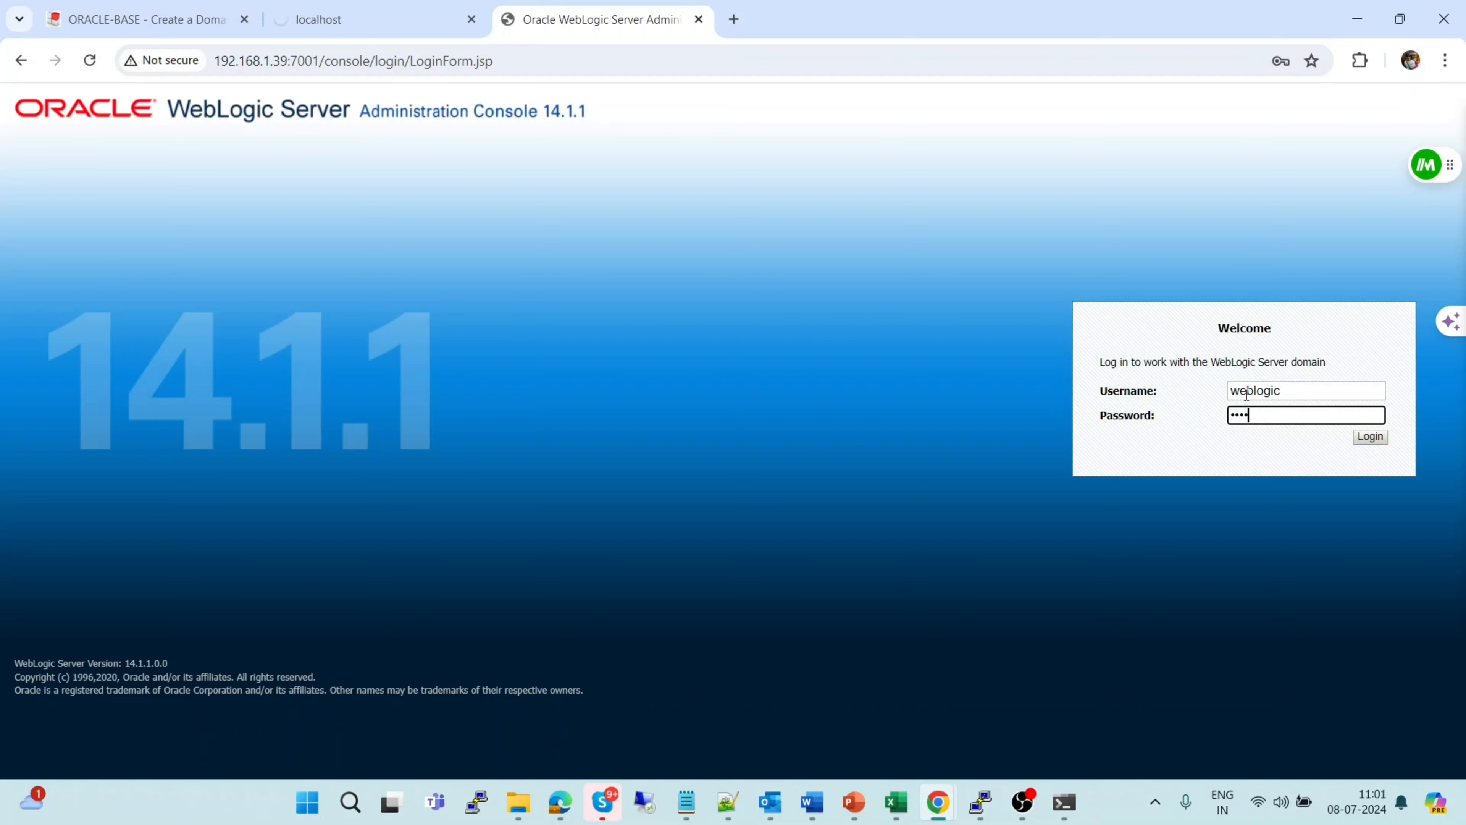
pyautogui.write('1')
pyautogui.press('Return')
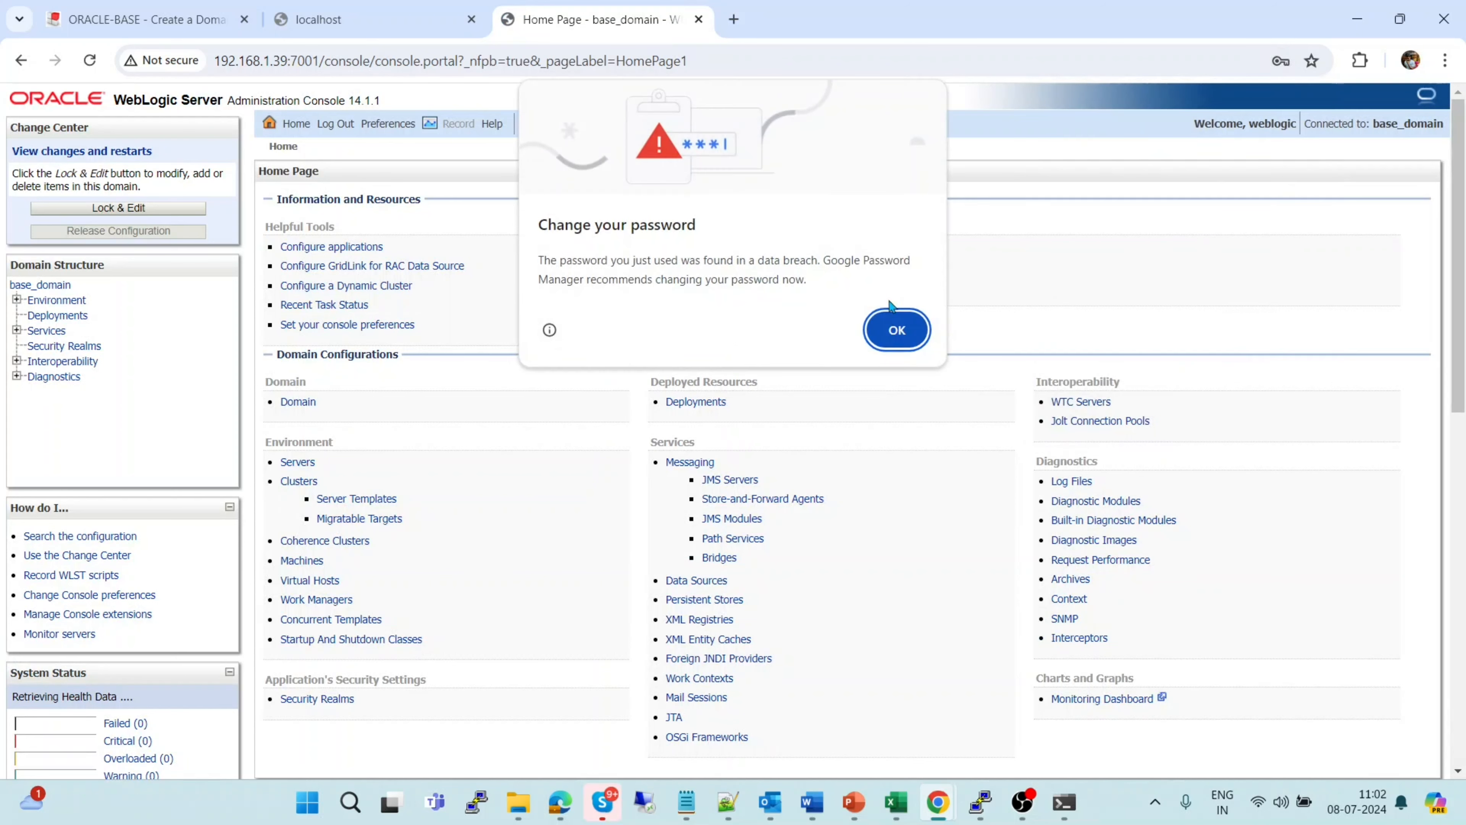
pyautogui.click(901, 324)
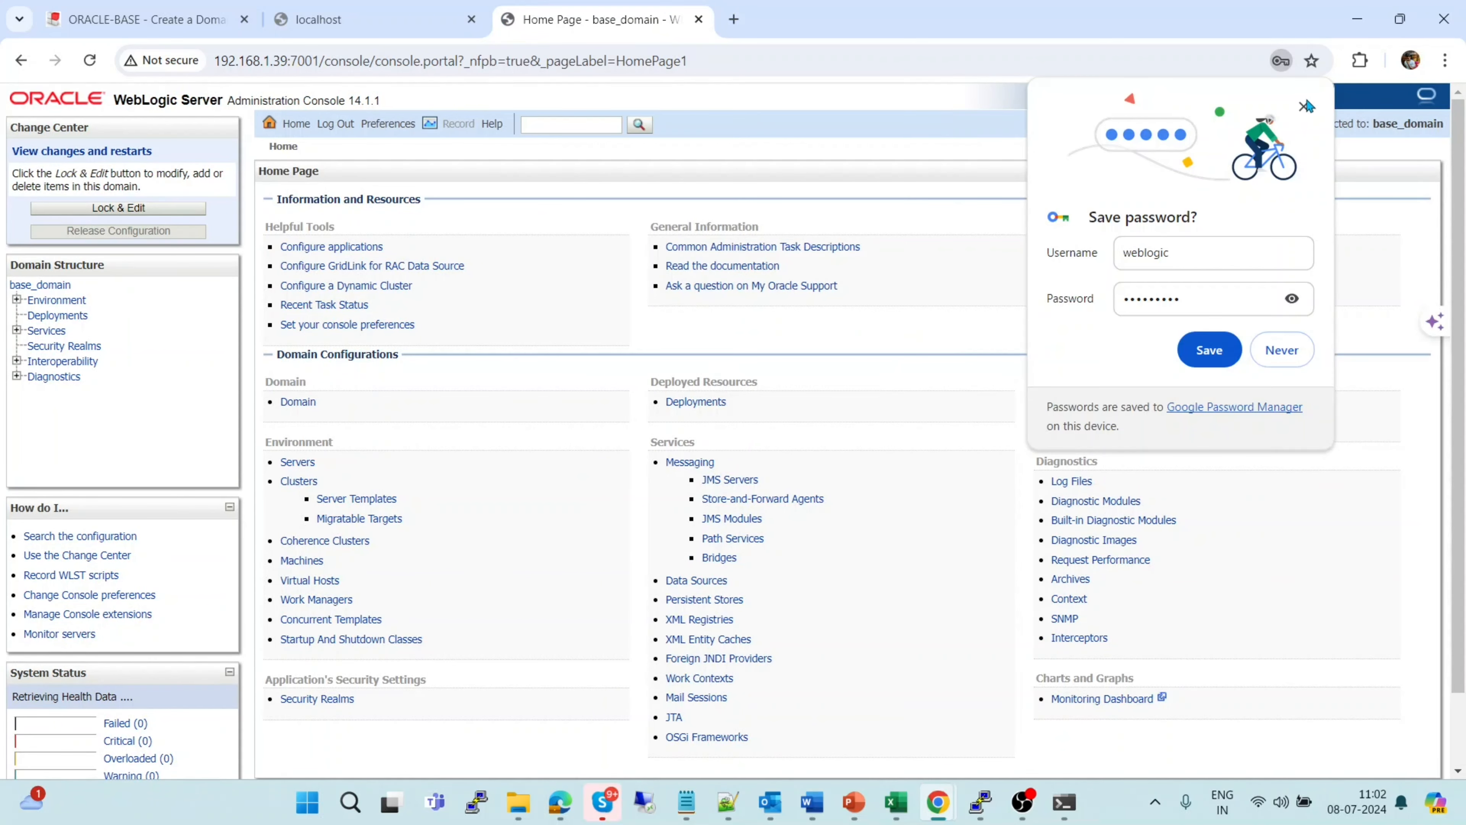
pyautogui.click(1306, 106)
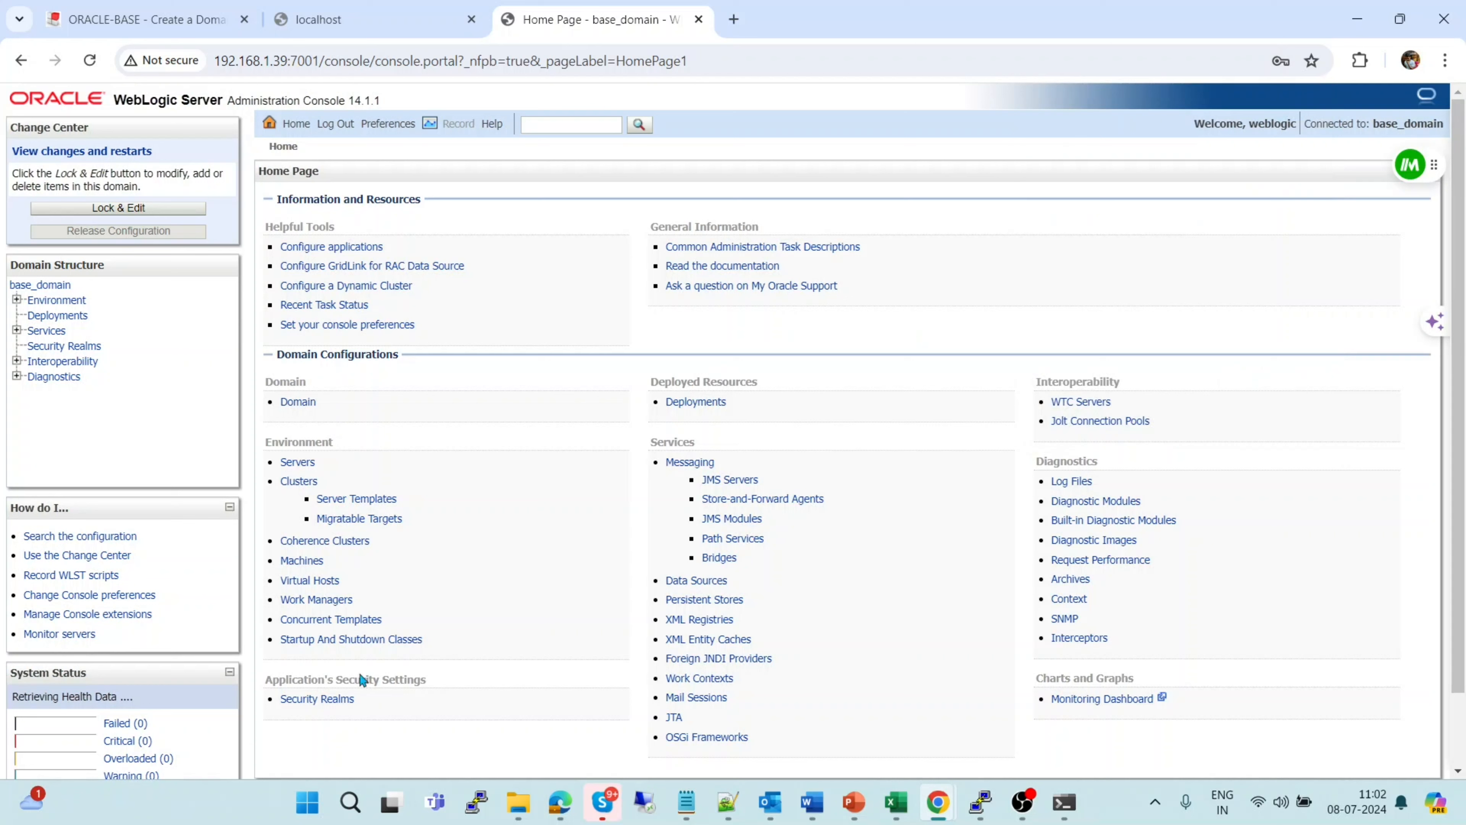